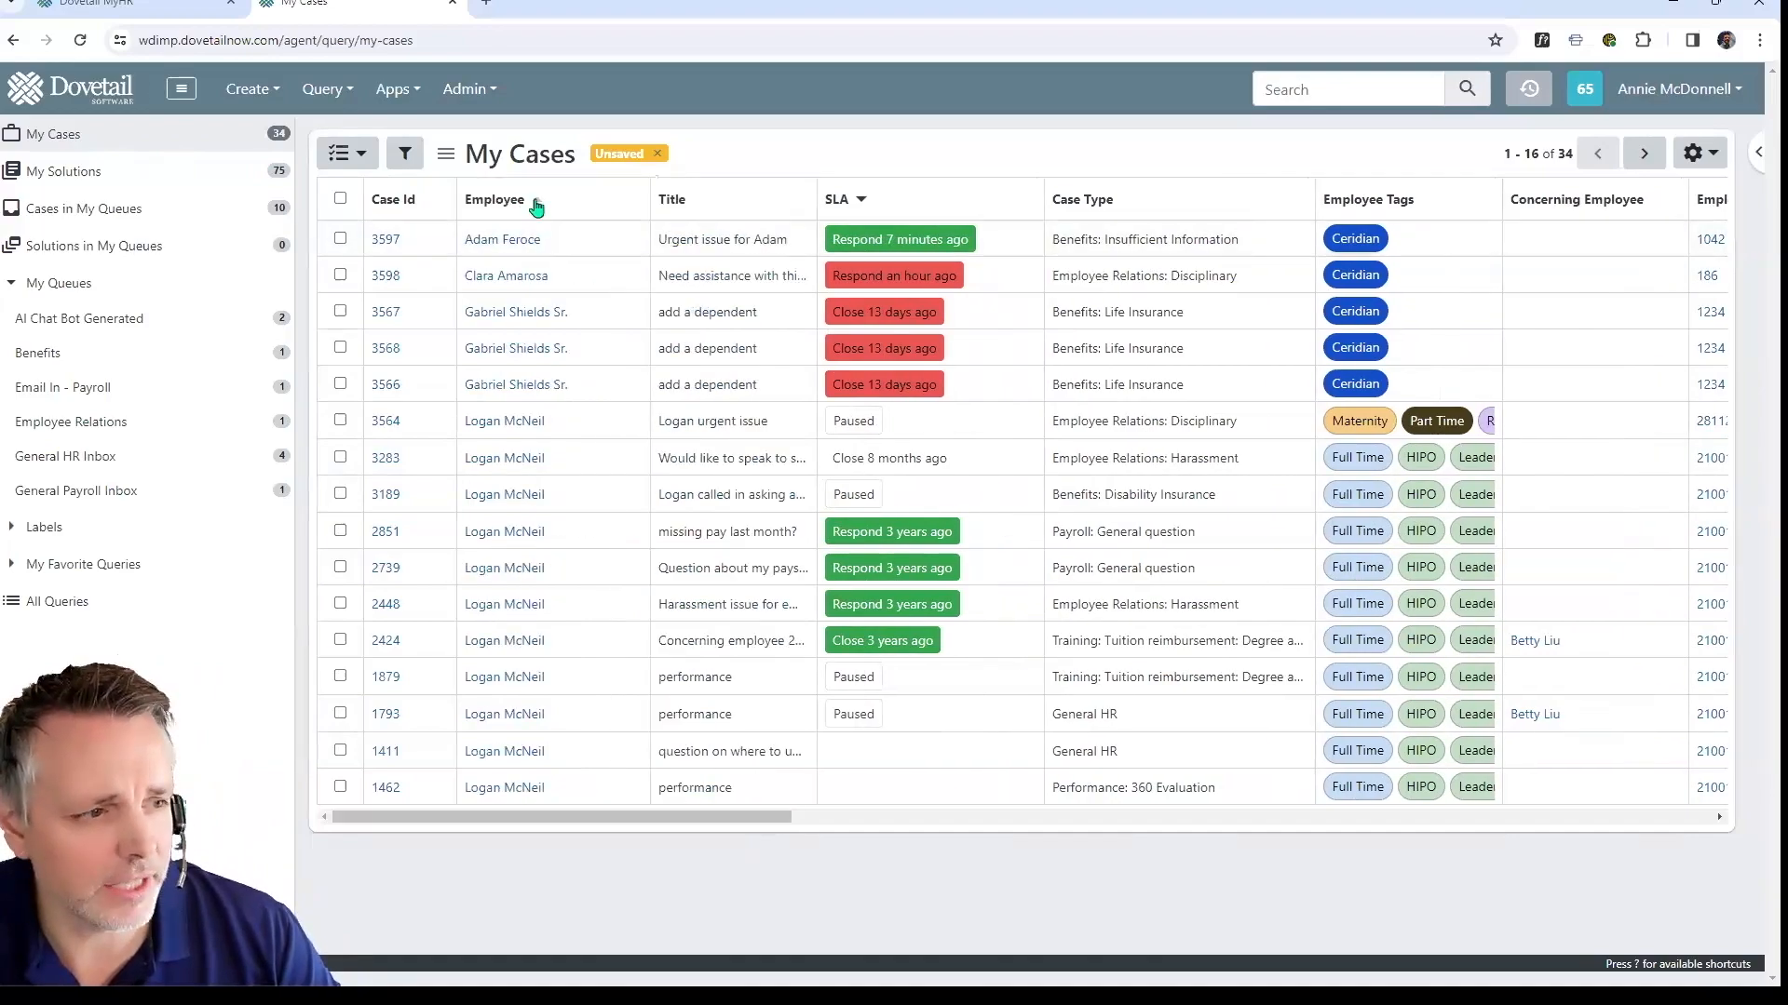
Sort the My Cases list by employee and review the columns available for the list.
{"action": "left_click", "coordinate": [525, 196]}
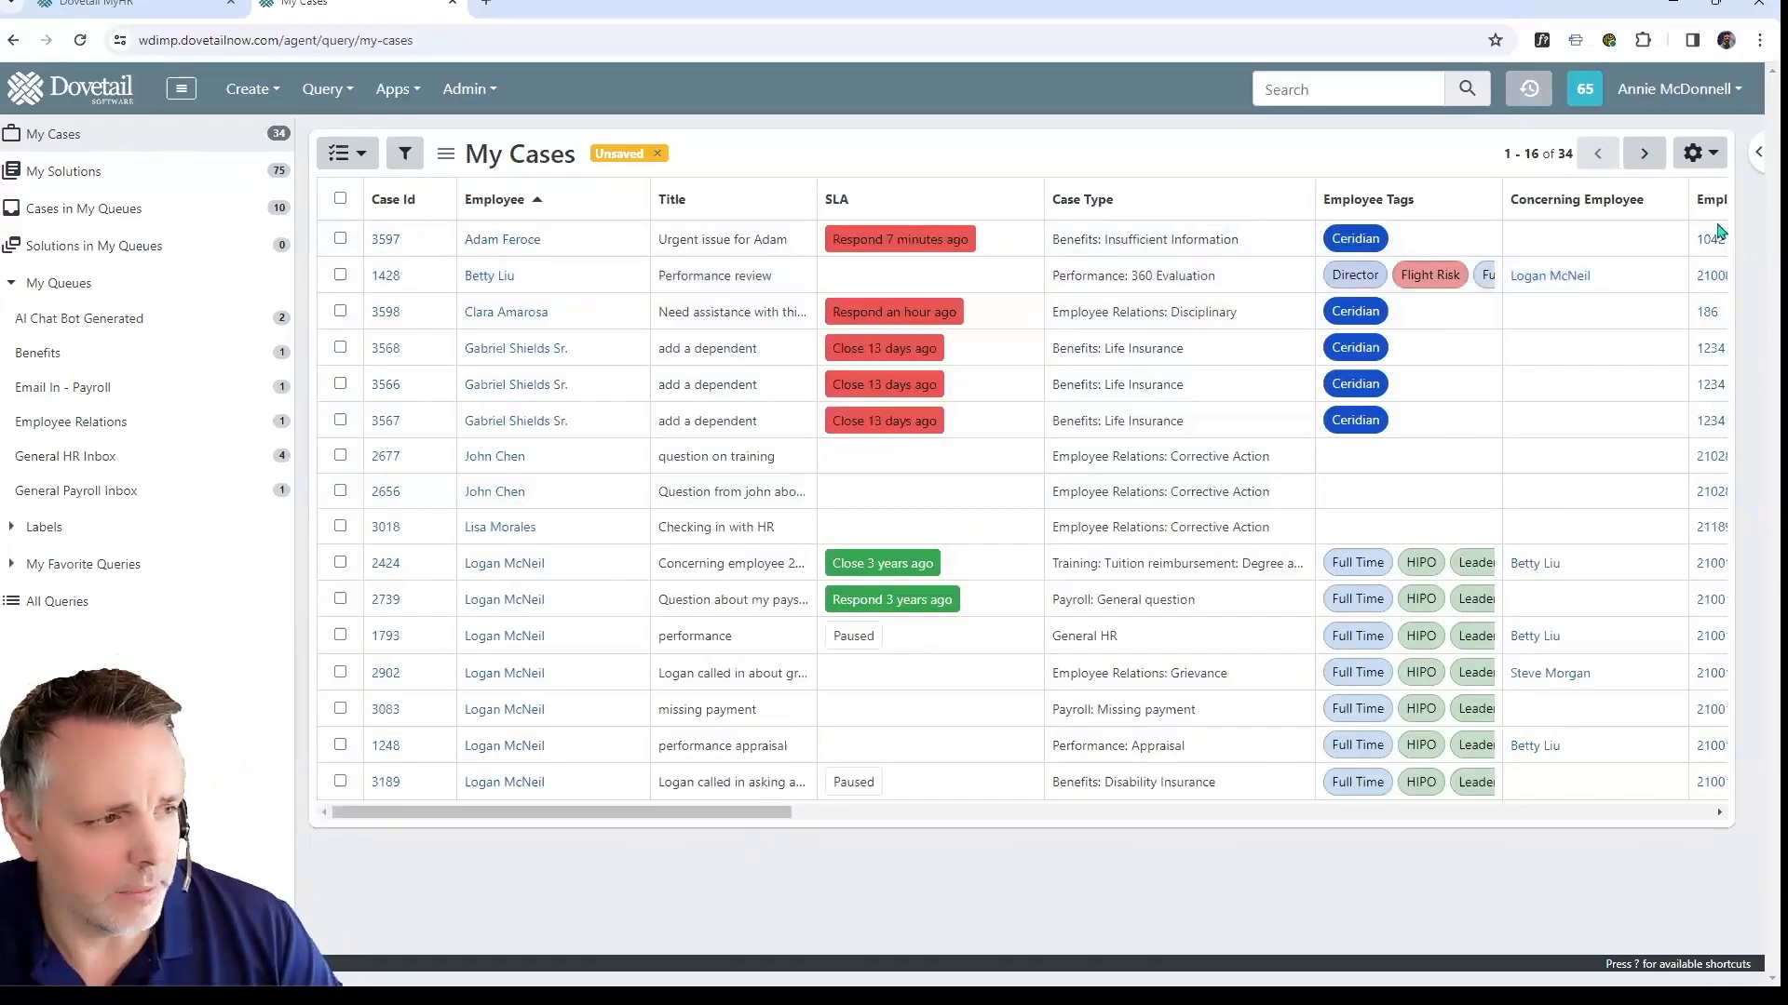
{"action": "mouse_move", "coordinate": [668, 812]}
{"action": "left_mouse_down"}
{"action": "mouse_move", "coordinate": [898, 812]}
{"action": "mouse_move", "coordinate": [668, 811]}
{"action": "left_mouse_up"}
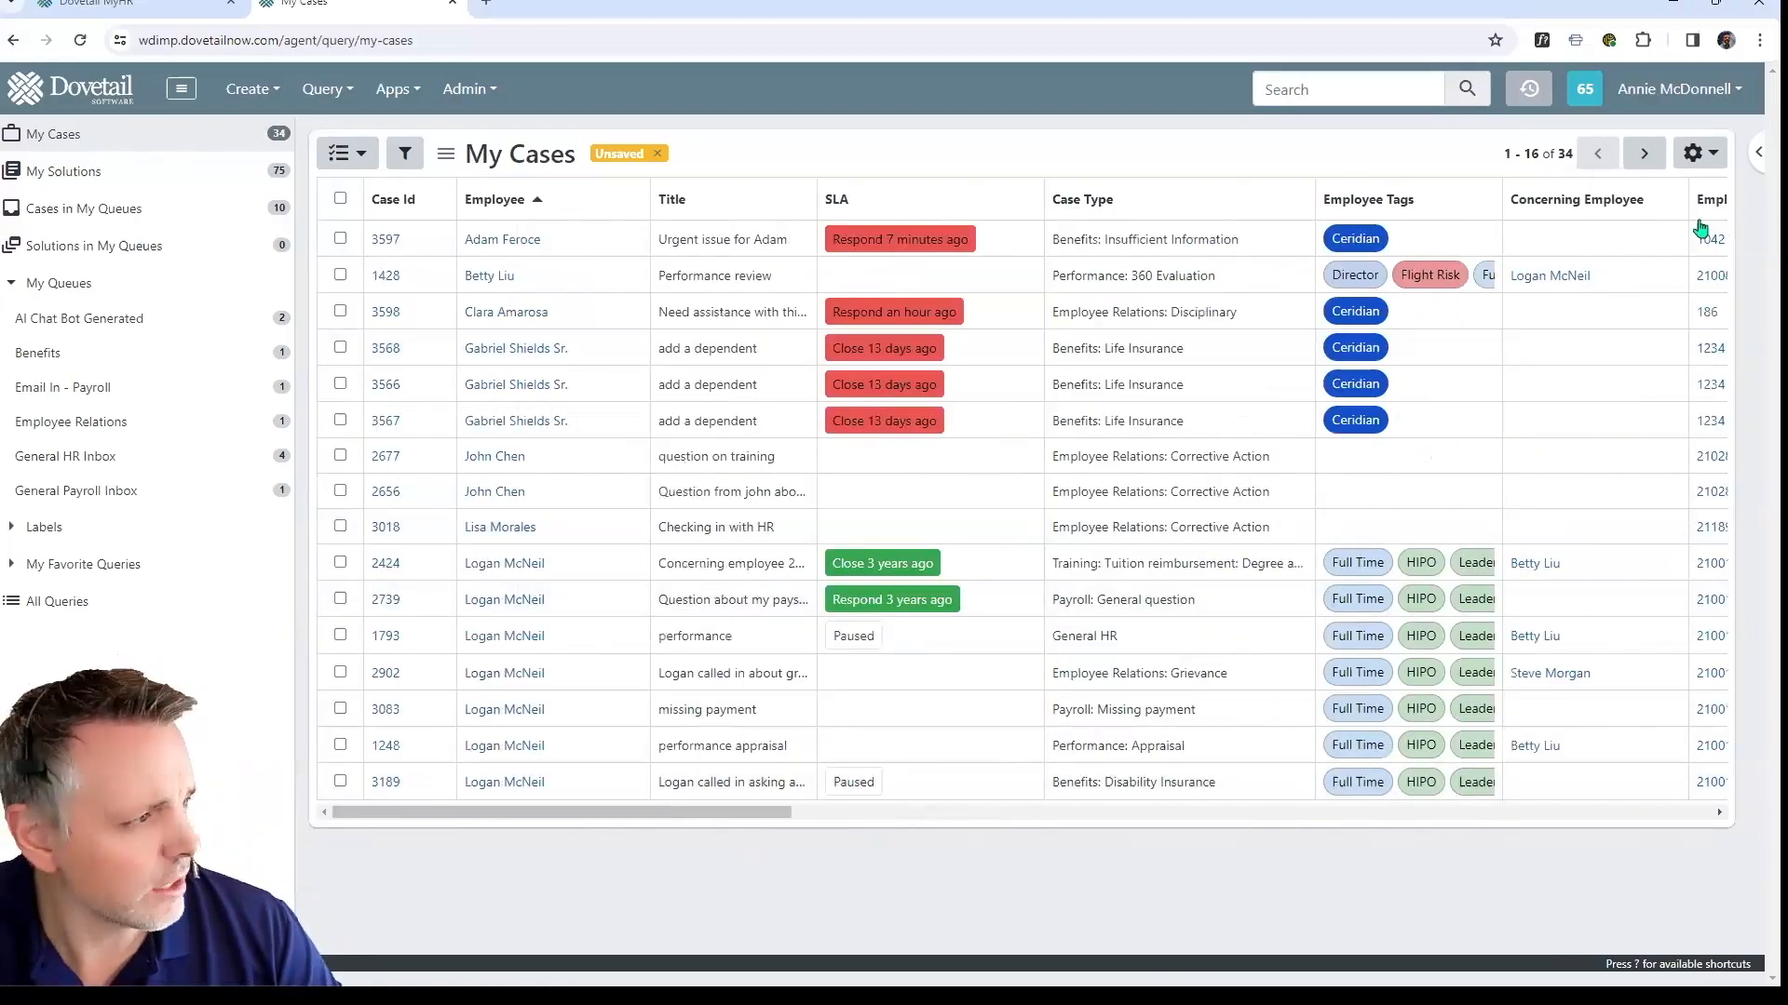
{"action": "left_click", "coordinate": [1696, 153]}
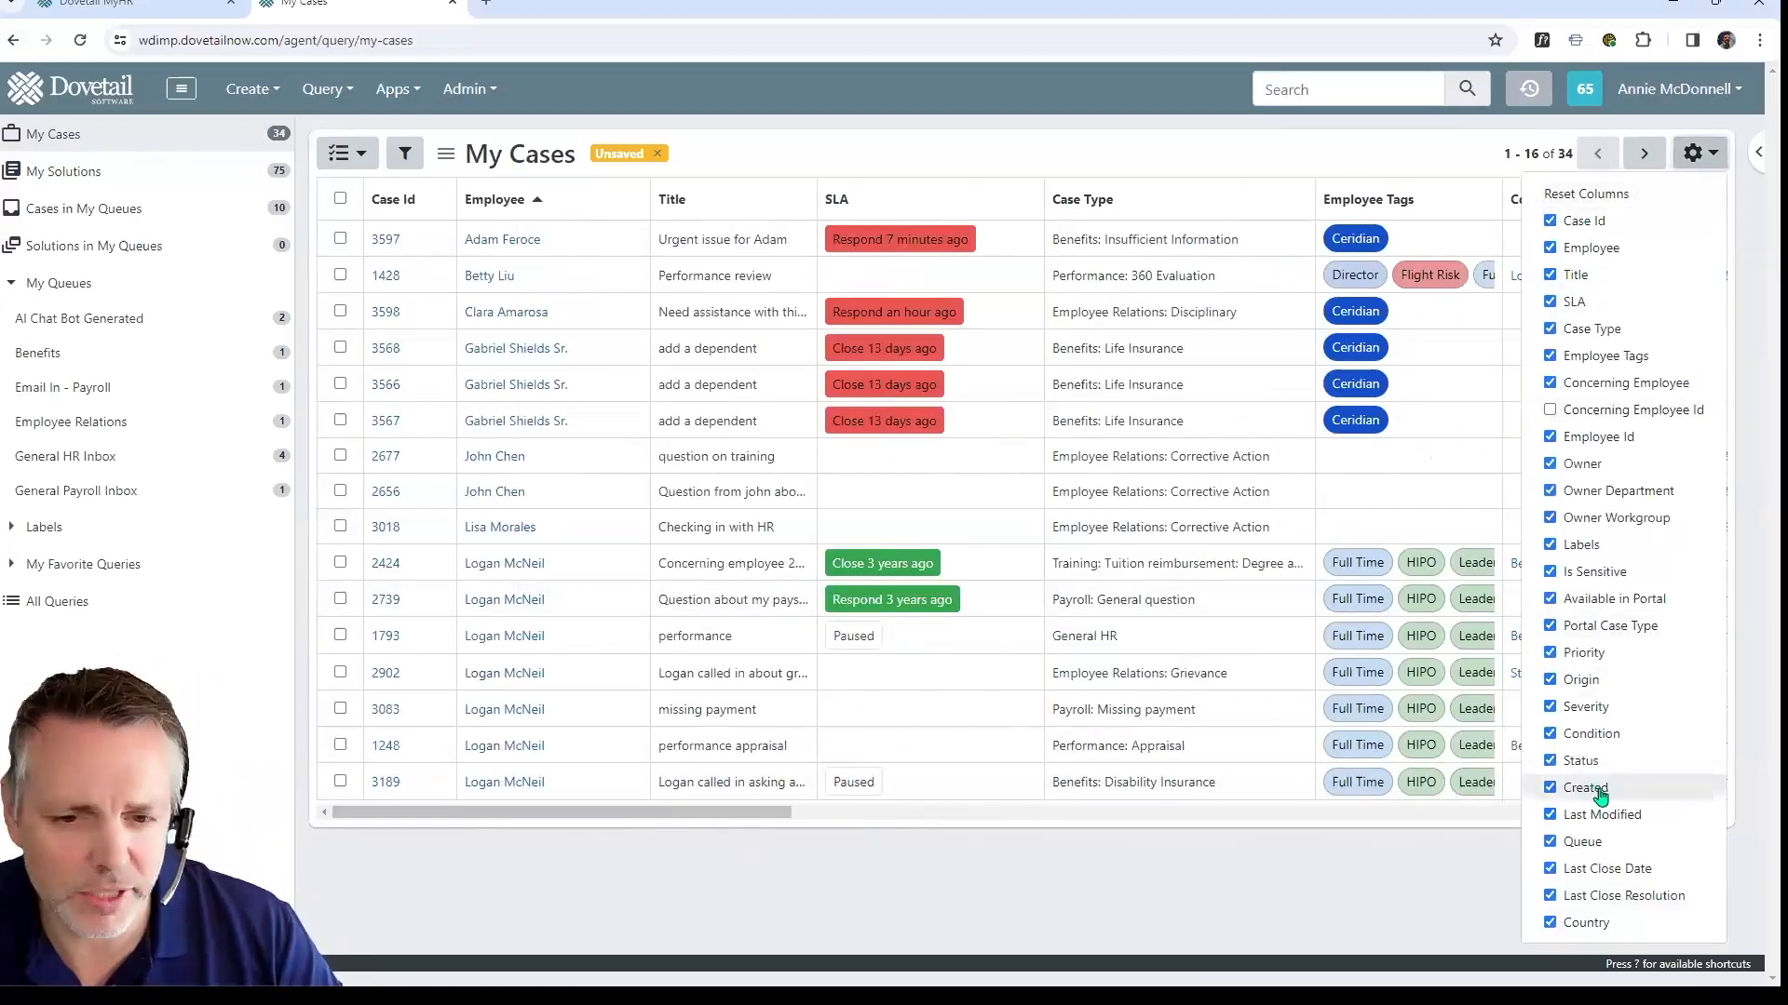
{"action": "left_click", "coordinate": [1210, 902]}
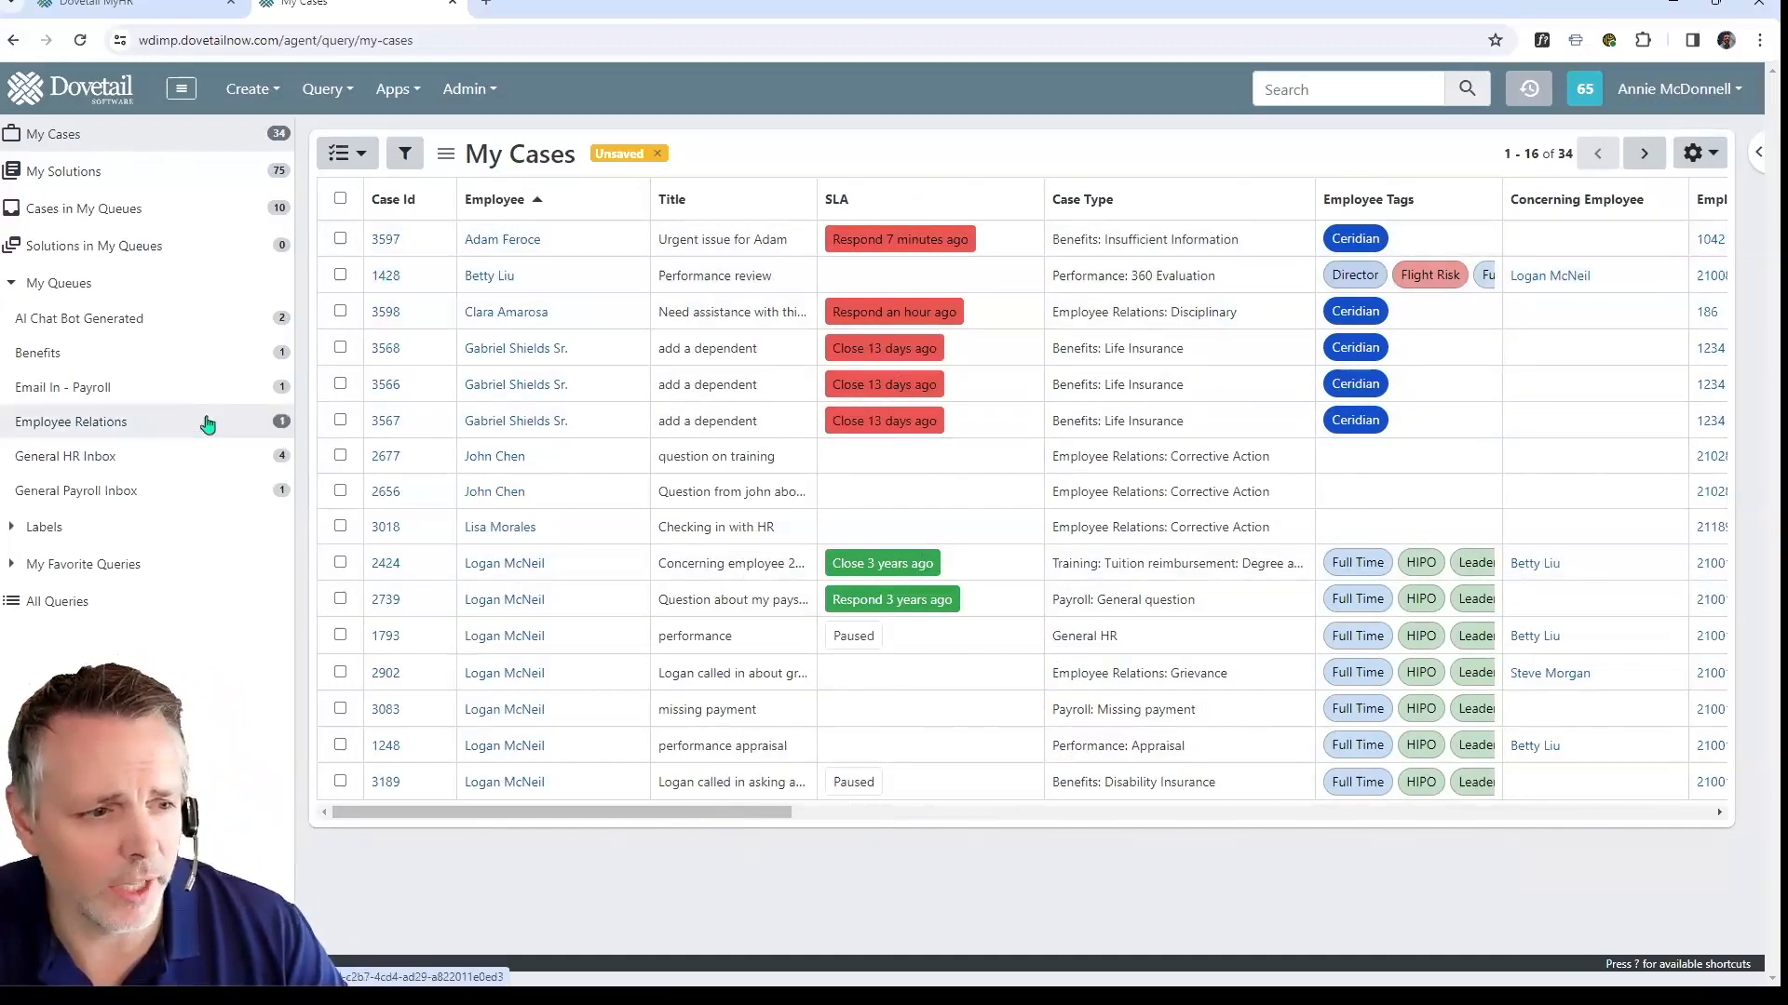
View the payroll question case in the Email In - Payroll queue, and return to the My Cases list.
{"action": "left_click", "coordinate": [104, 387]}
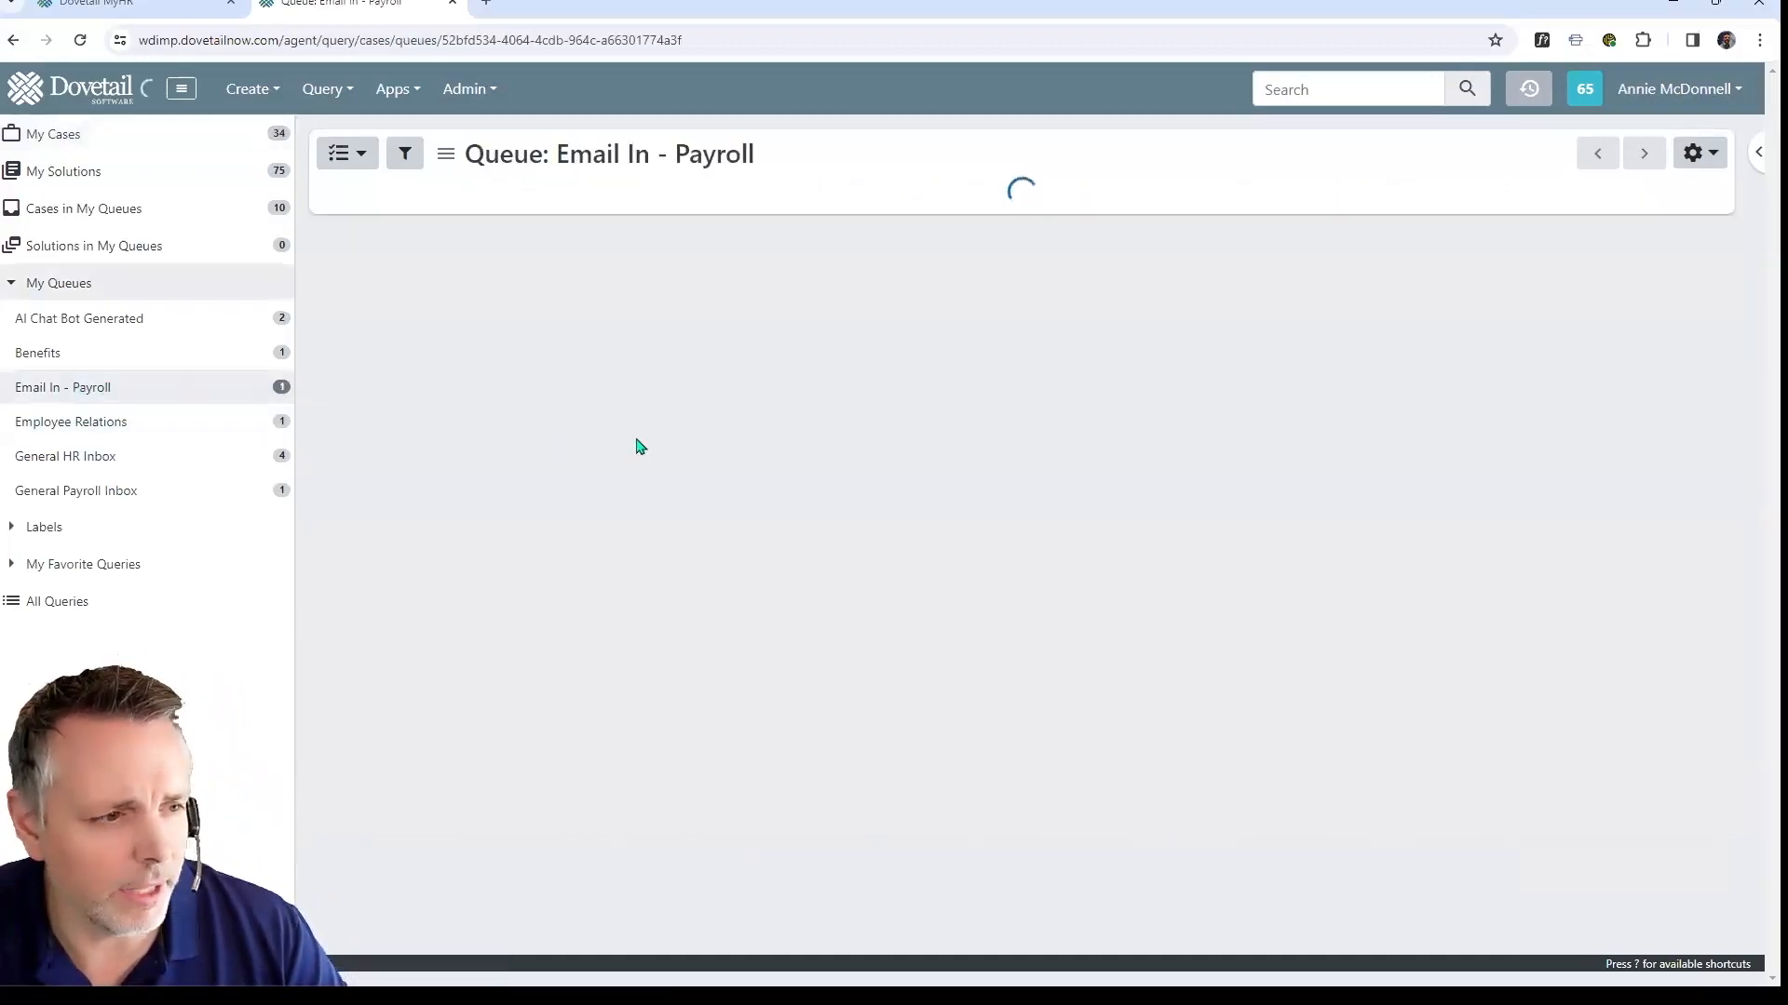
{"action": "left_click", "coordinate": [385, 241]}
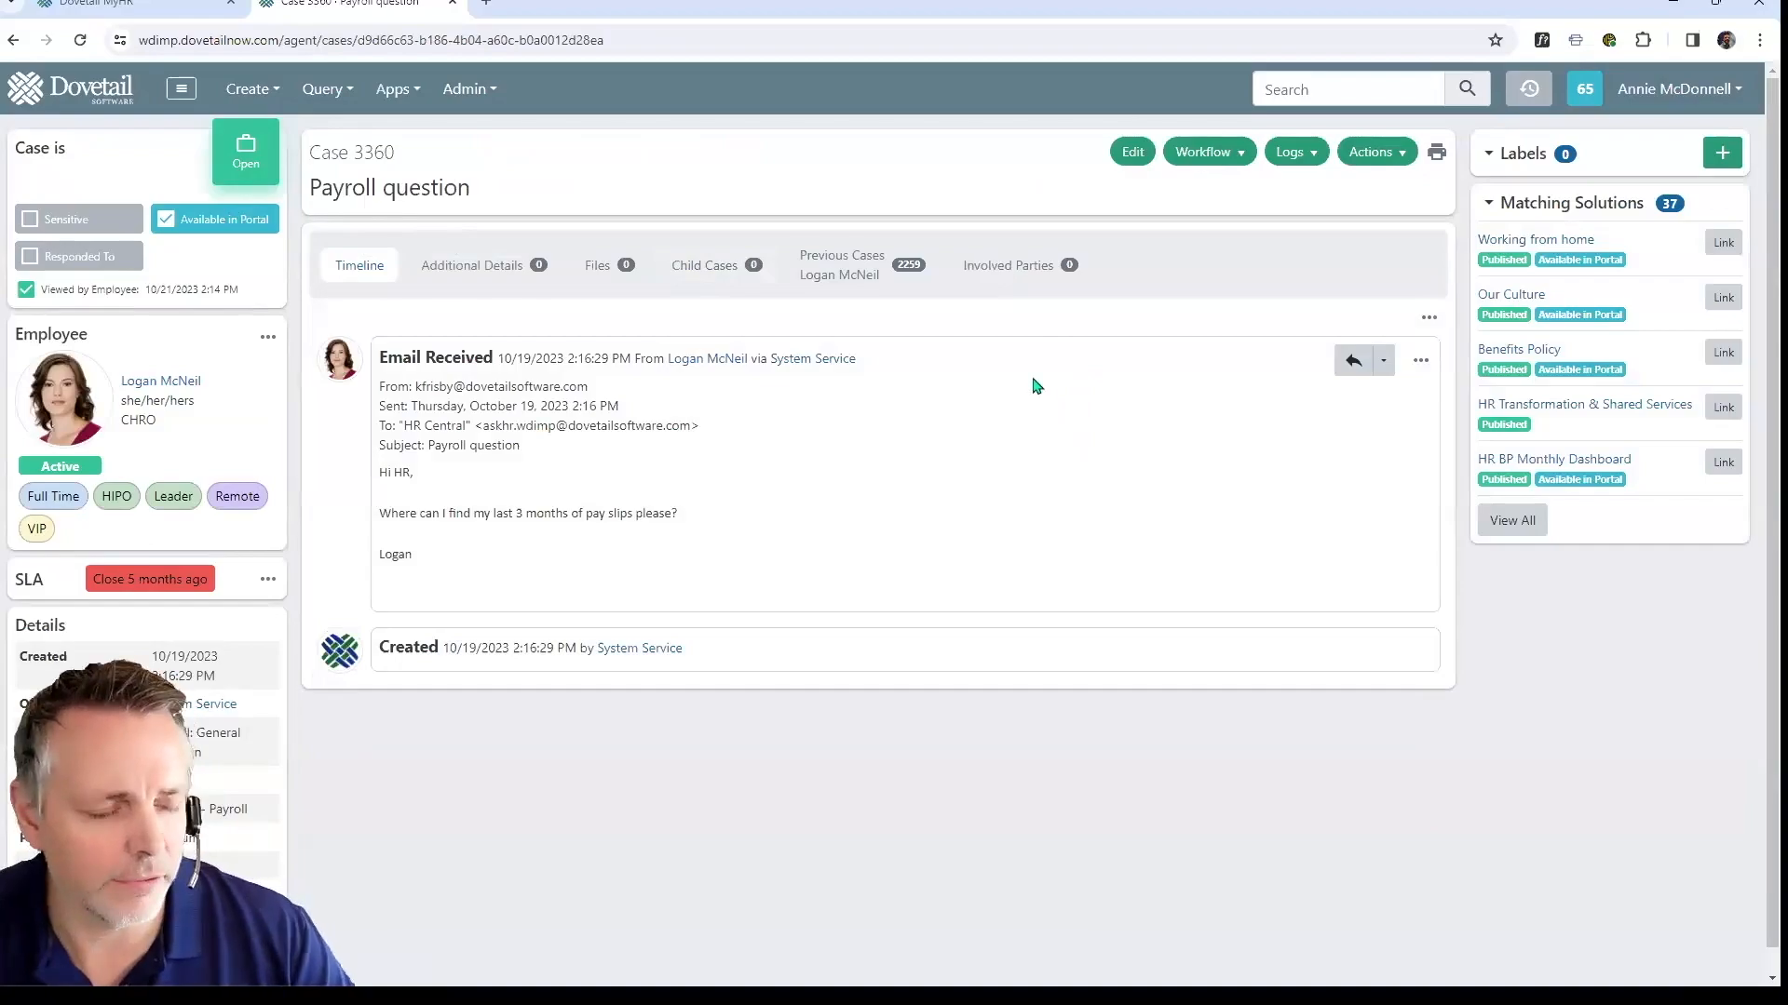
{"action": "left_click", "coordinate": [105, 85]}
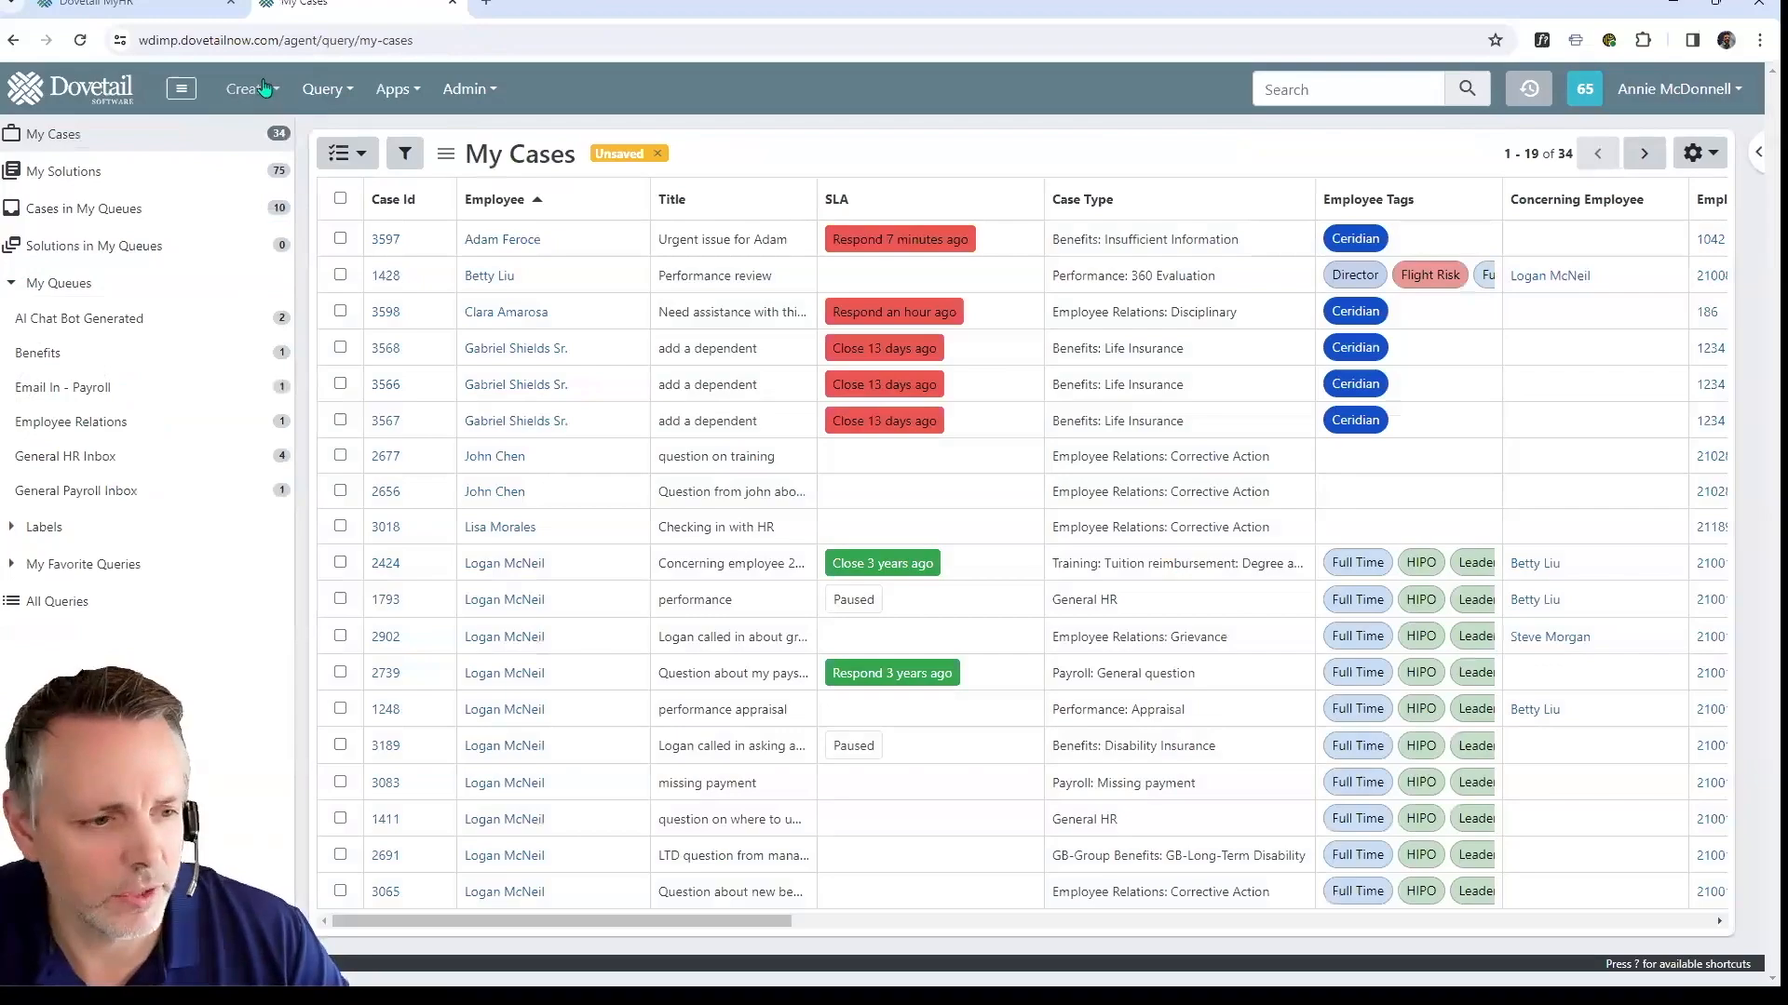
Start a new case with a title saying the employee called in asking about her payroll issue.
{"action": "left_click", "coordinate": [263, 87]}
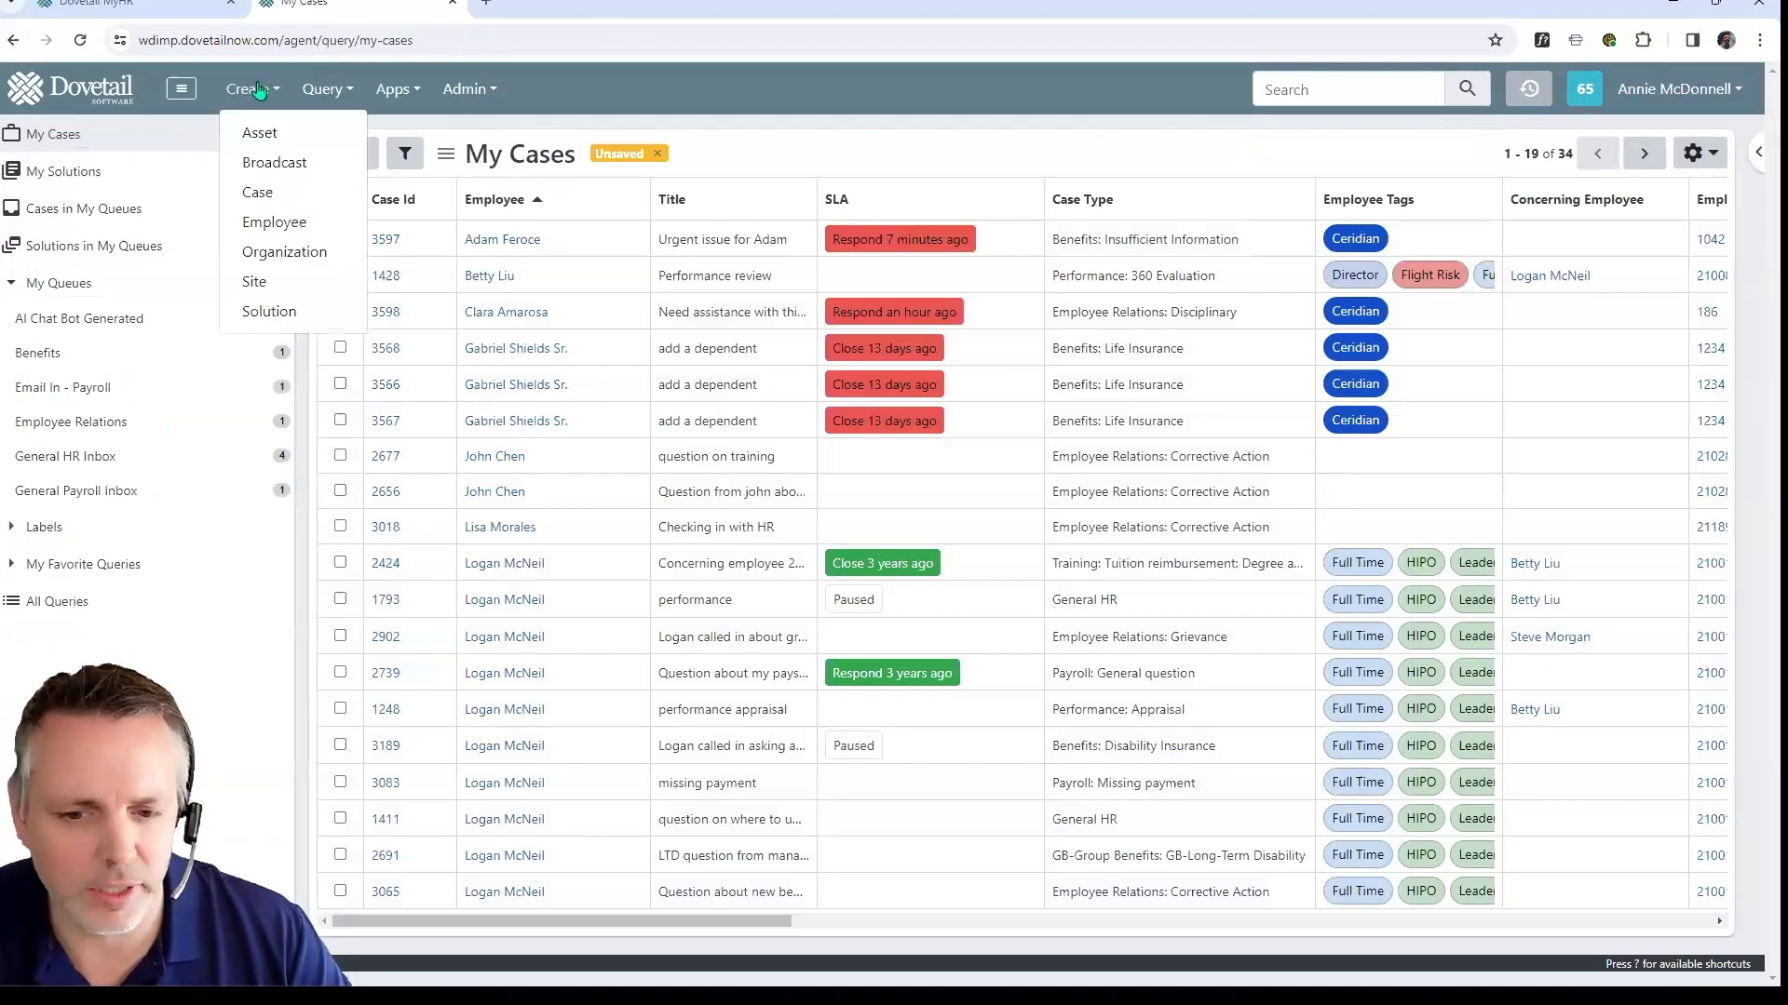
{"action": "left_click", "coordinate": [256, 188]}
{"action": "left_click", "coordinate": [308, 273]}
{"action": "type", "text": "Logan called in asking about her payroll issue"}
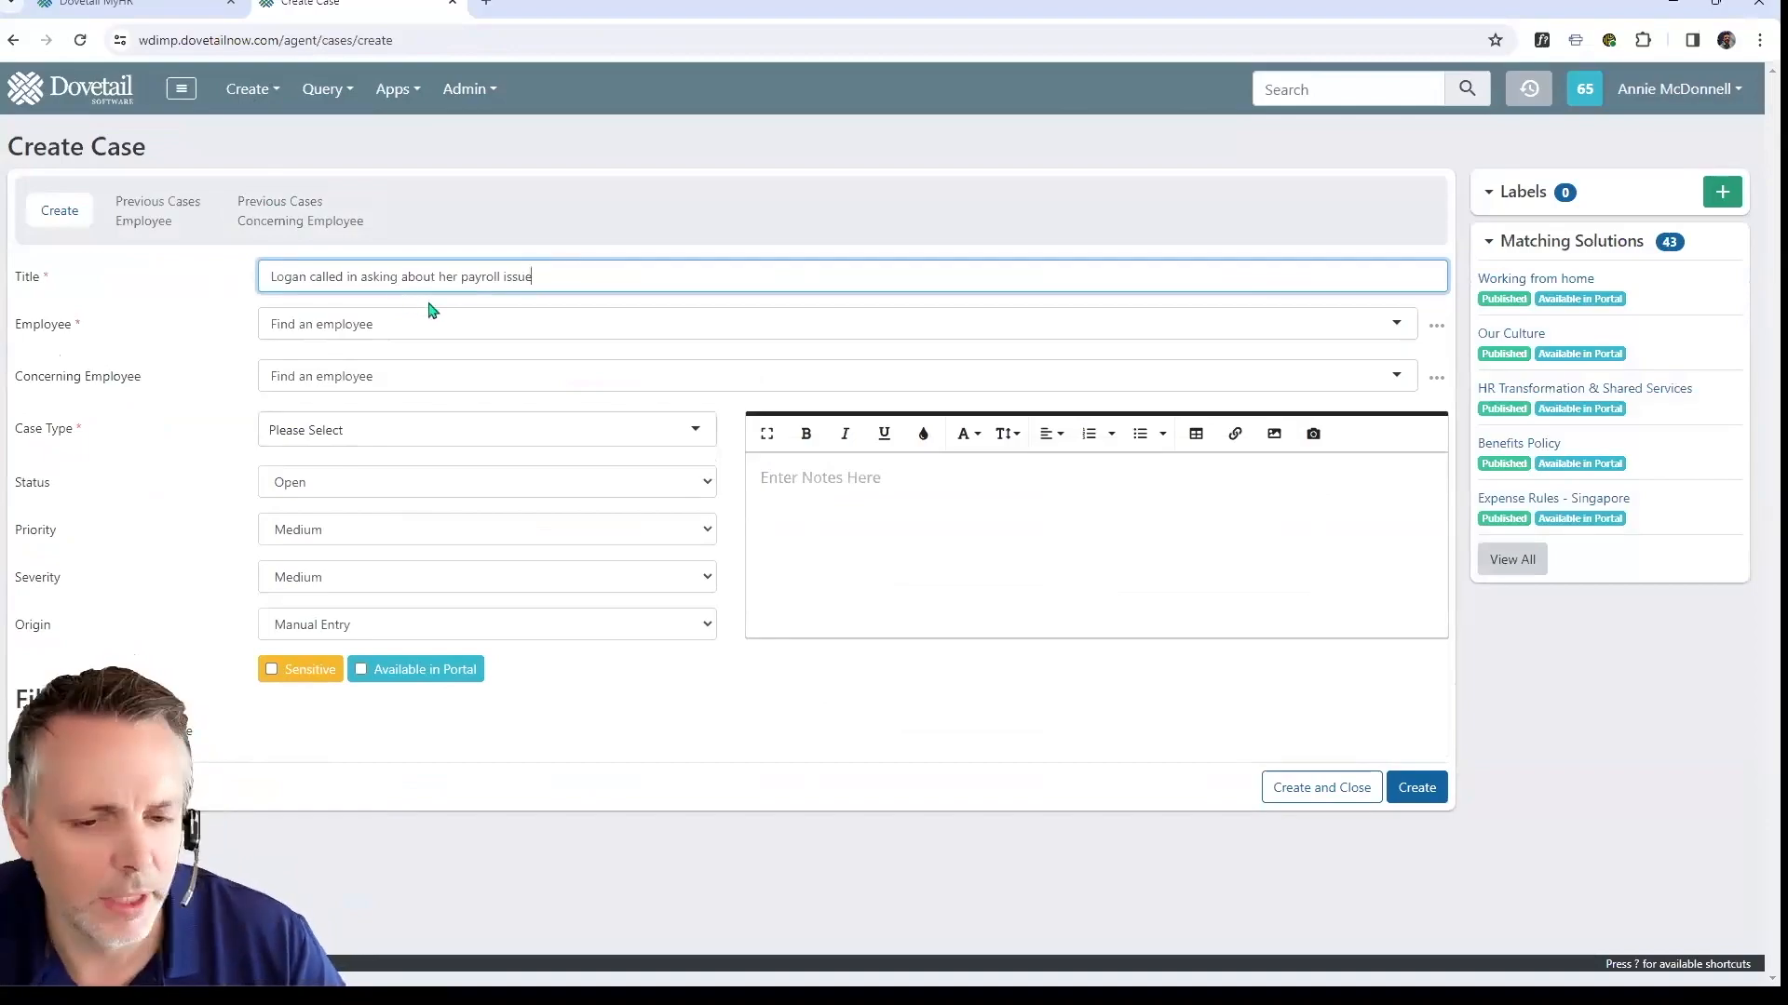
Search for the caller by first name and set the case's employee to the CHRO at San Francisco Office (1001).
{"action": "left_click", "coordinate": [426, 328]}
{"action": "type", "text": "logan"}
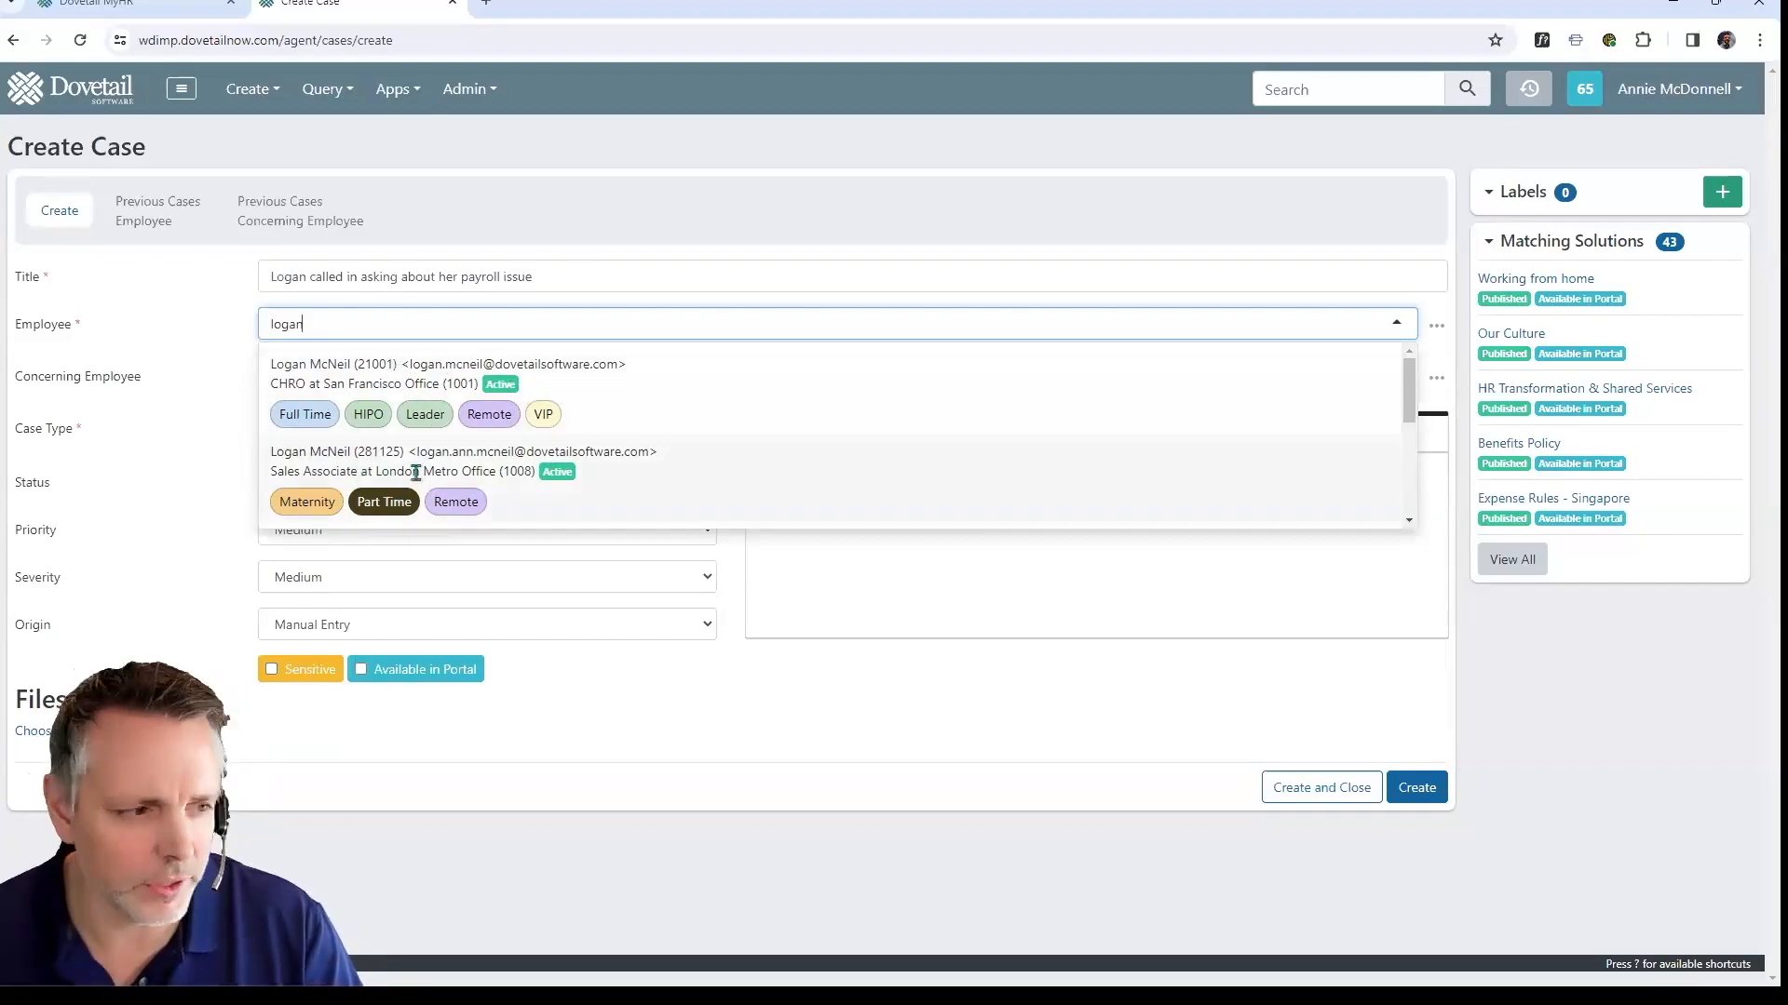
{"action": "left_click", "coordinate": [689, 409]}
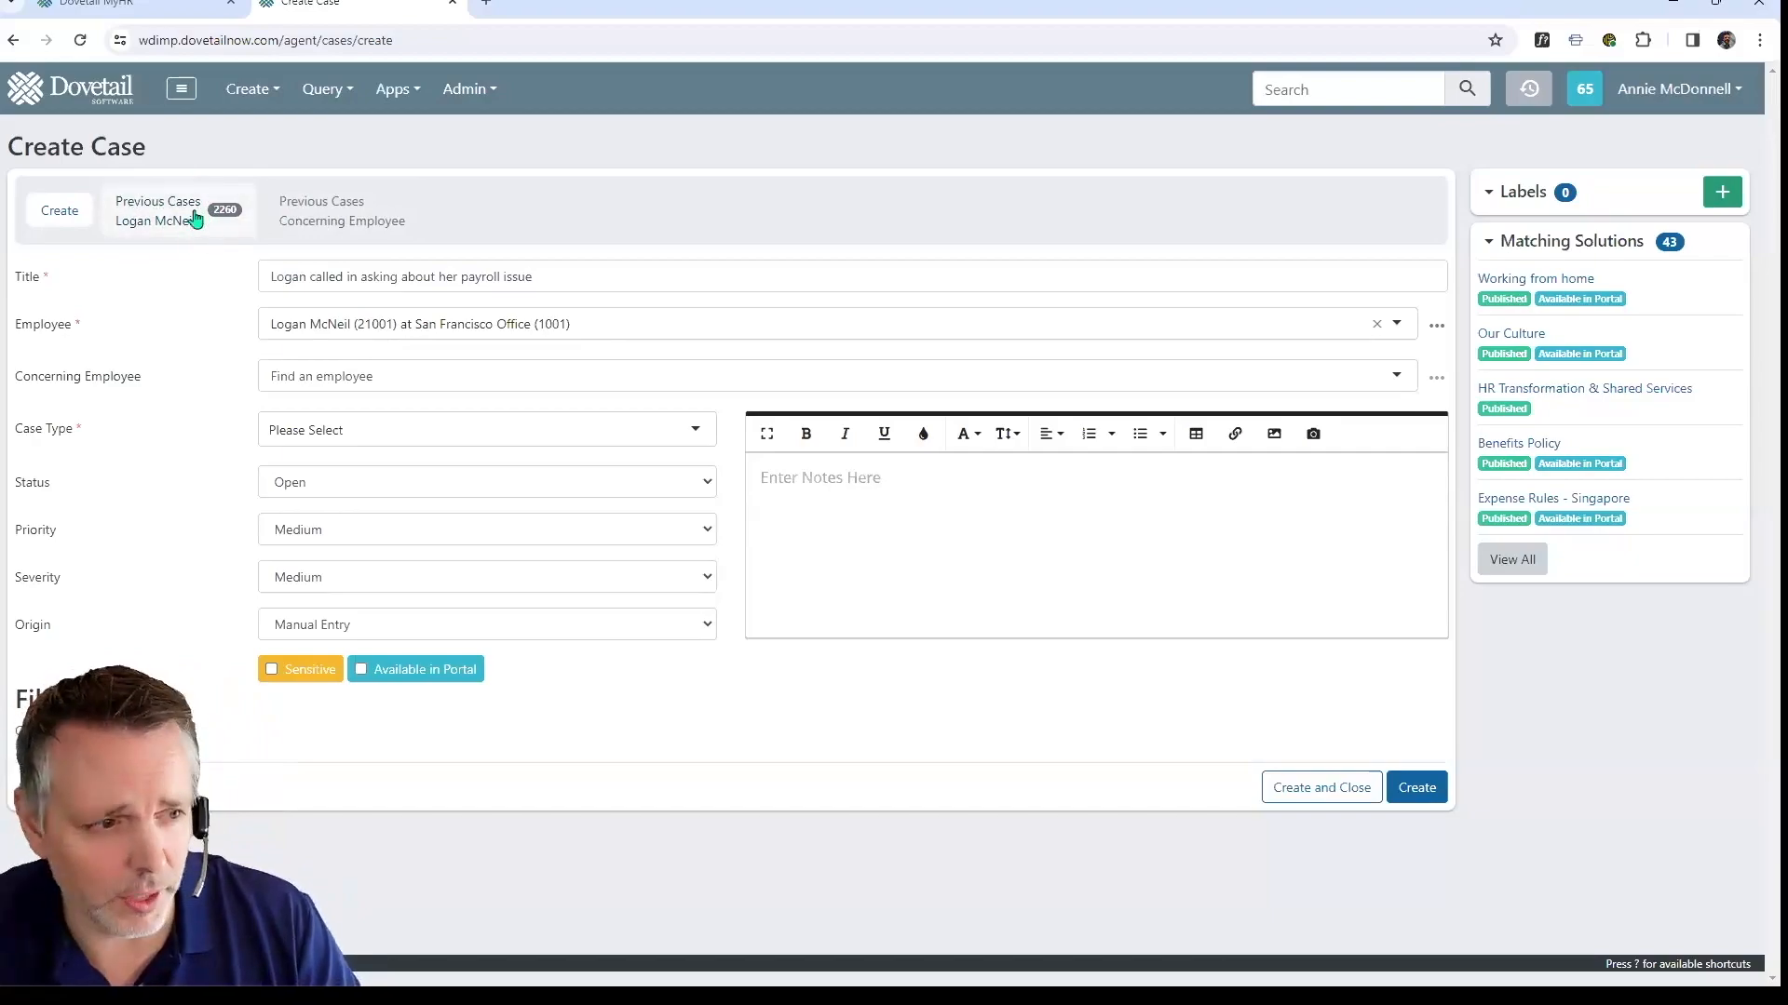
Examine the selected employee's profile, including position, compensation, time off, medical, performance and organization details, and close it.
{"action": "left_click", "coordinate": [1439, 328]}
{"action": "scroll", "coordinate": [1143, 298], "scroll_direction": "down", "scroll_amount": 2}
{"action": "scroll", "coordinate": [1141, 299], "scroll_direction": "down", "scroll_amount": 1}
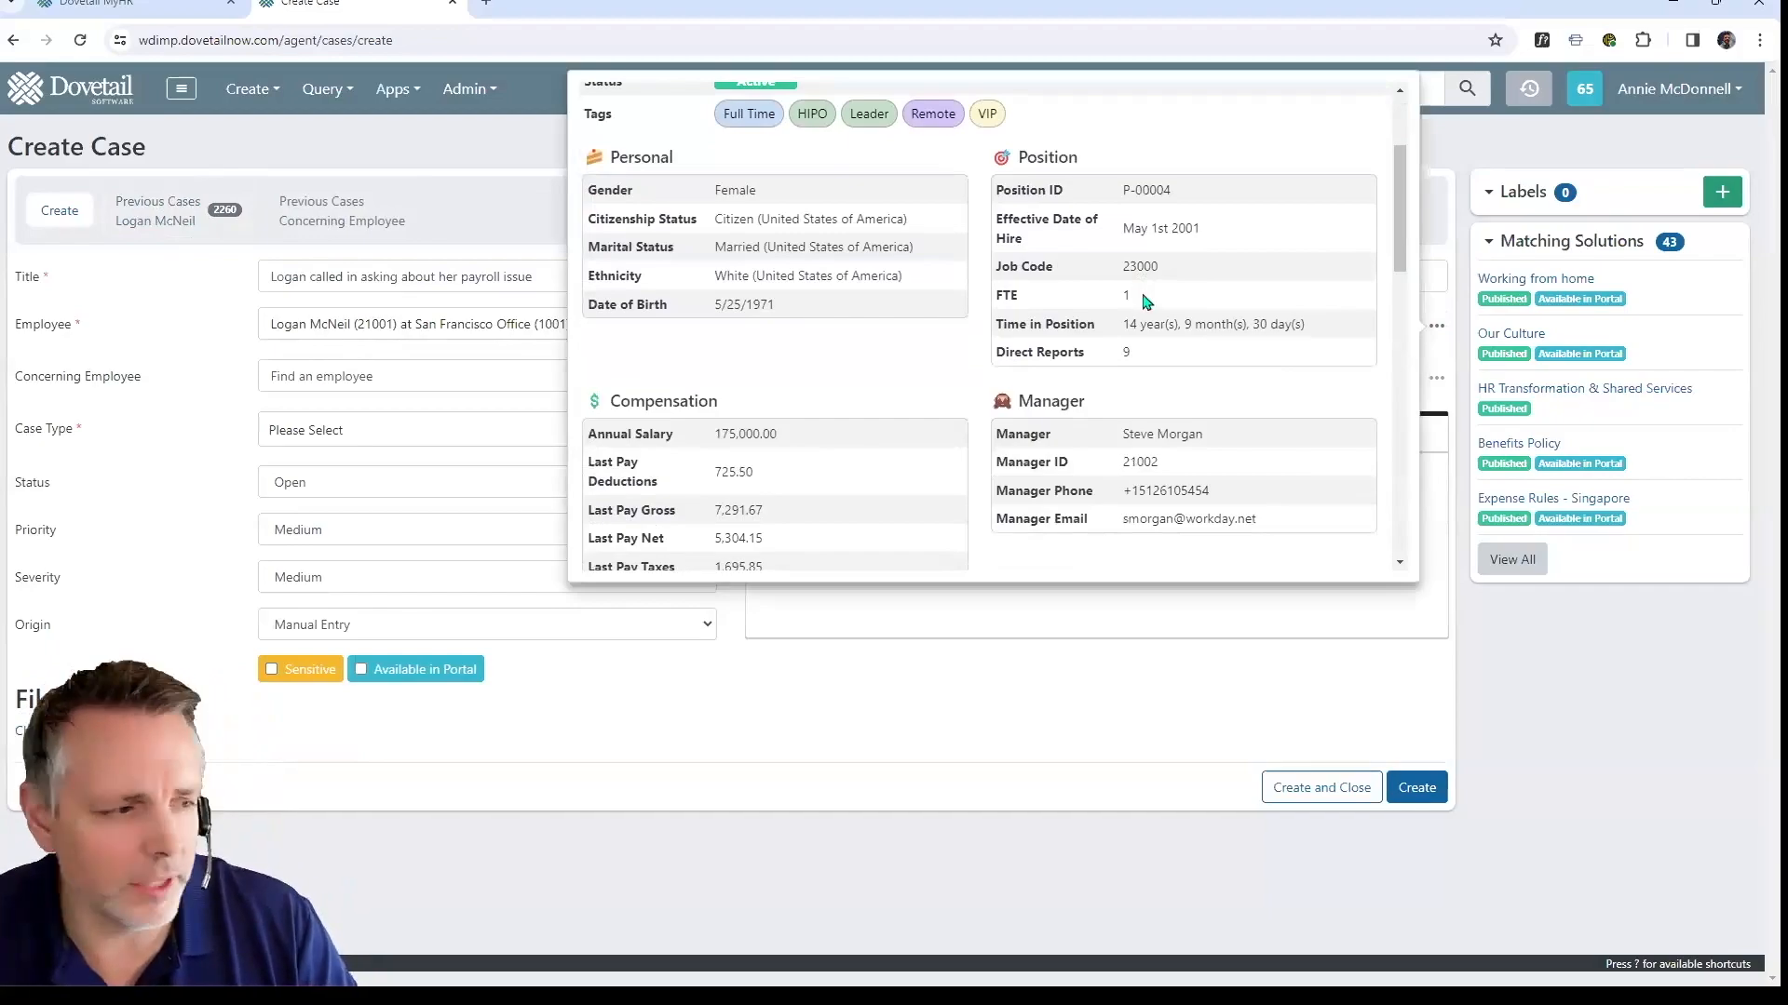
{"action": "scroll", "coordinate": [1141, 300], "scroll_direction": "down", "scroll_amount": 3}
{"action": "scroll", "coordinate": [1112, 326], "scroll_direction": "down", "scroll_amount": 3}
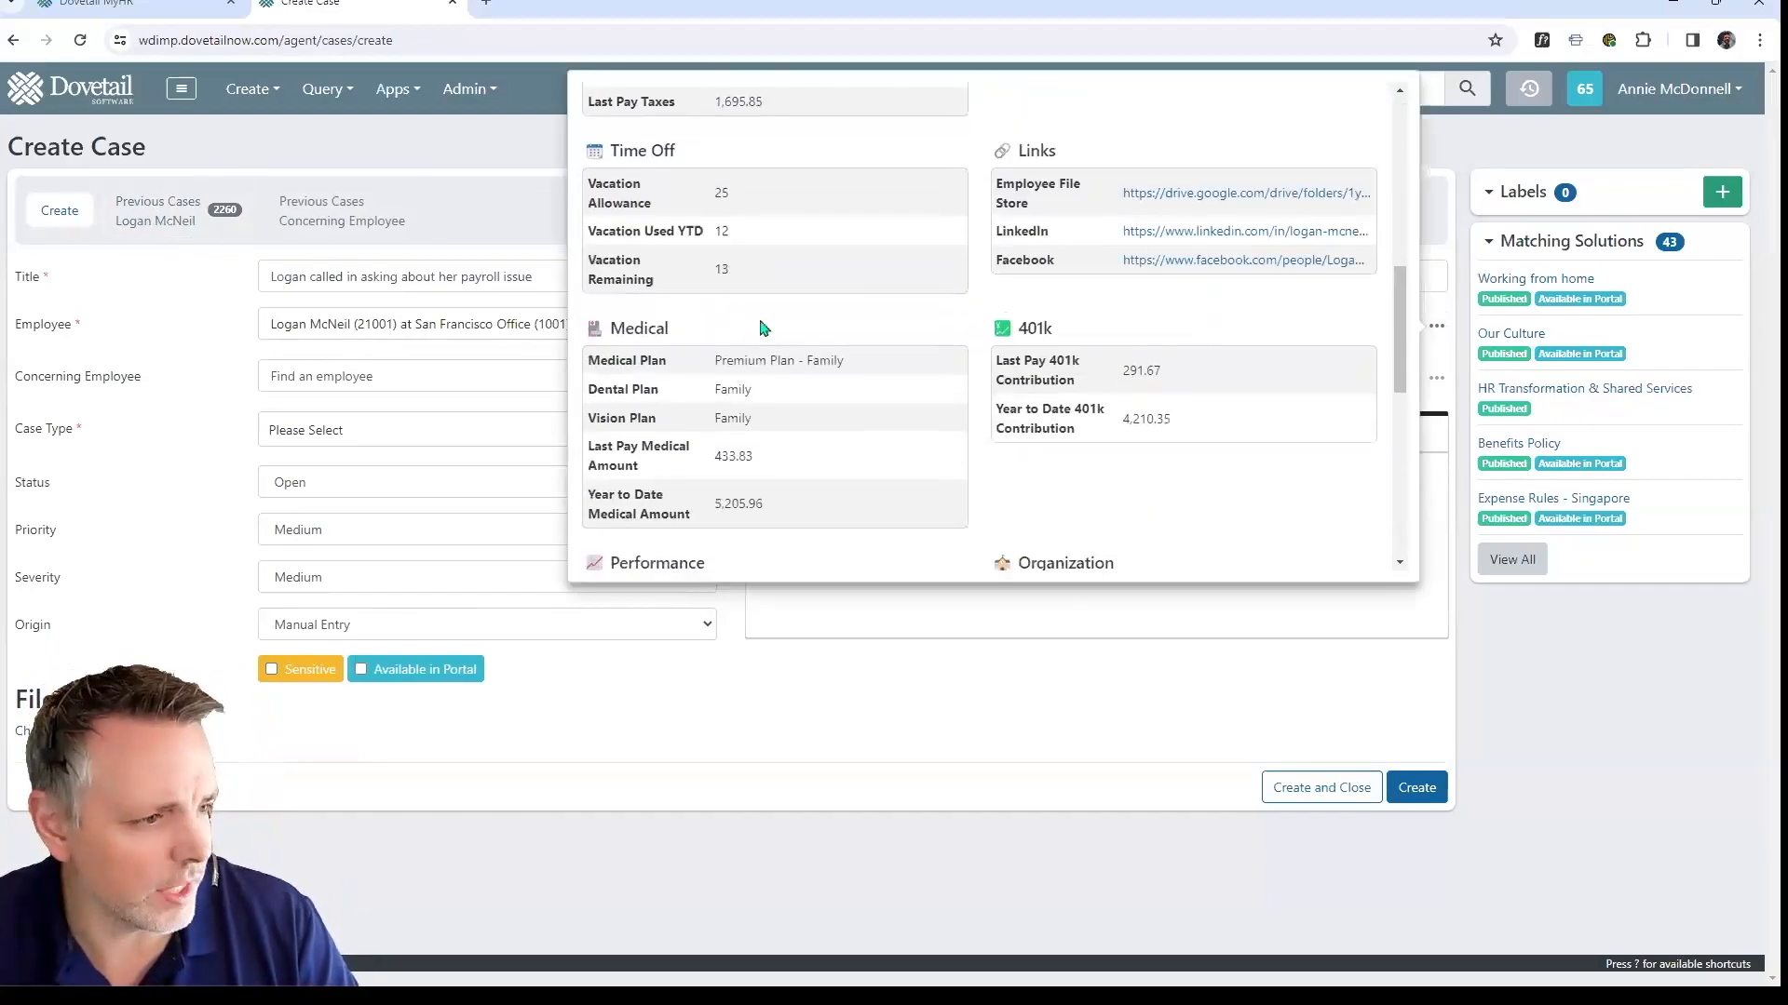
{"action": "scroll", "coordinate": [1108, 361], "scroll_direction": "down", "scroll_amount": 2}
{"action": "scroll", "coordinate": [1078, 368], "scroll_direction": "down", "scroll_amount": 1}
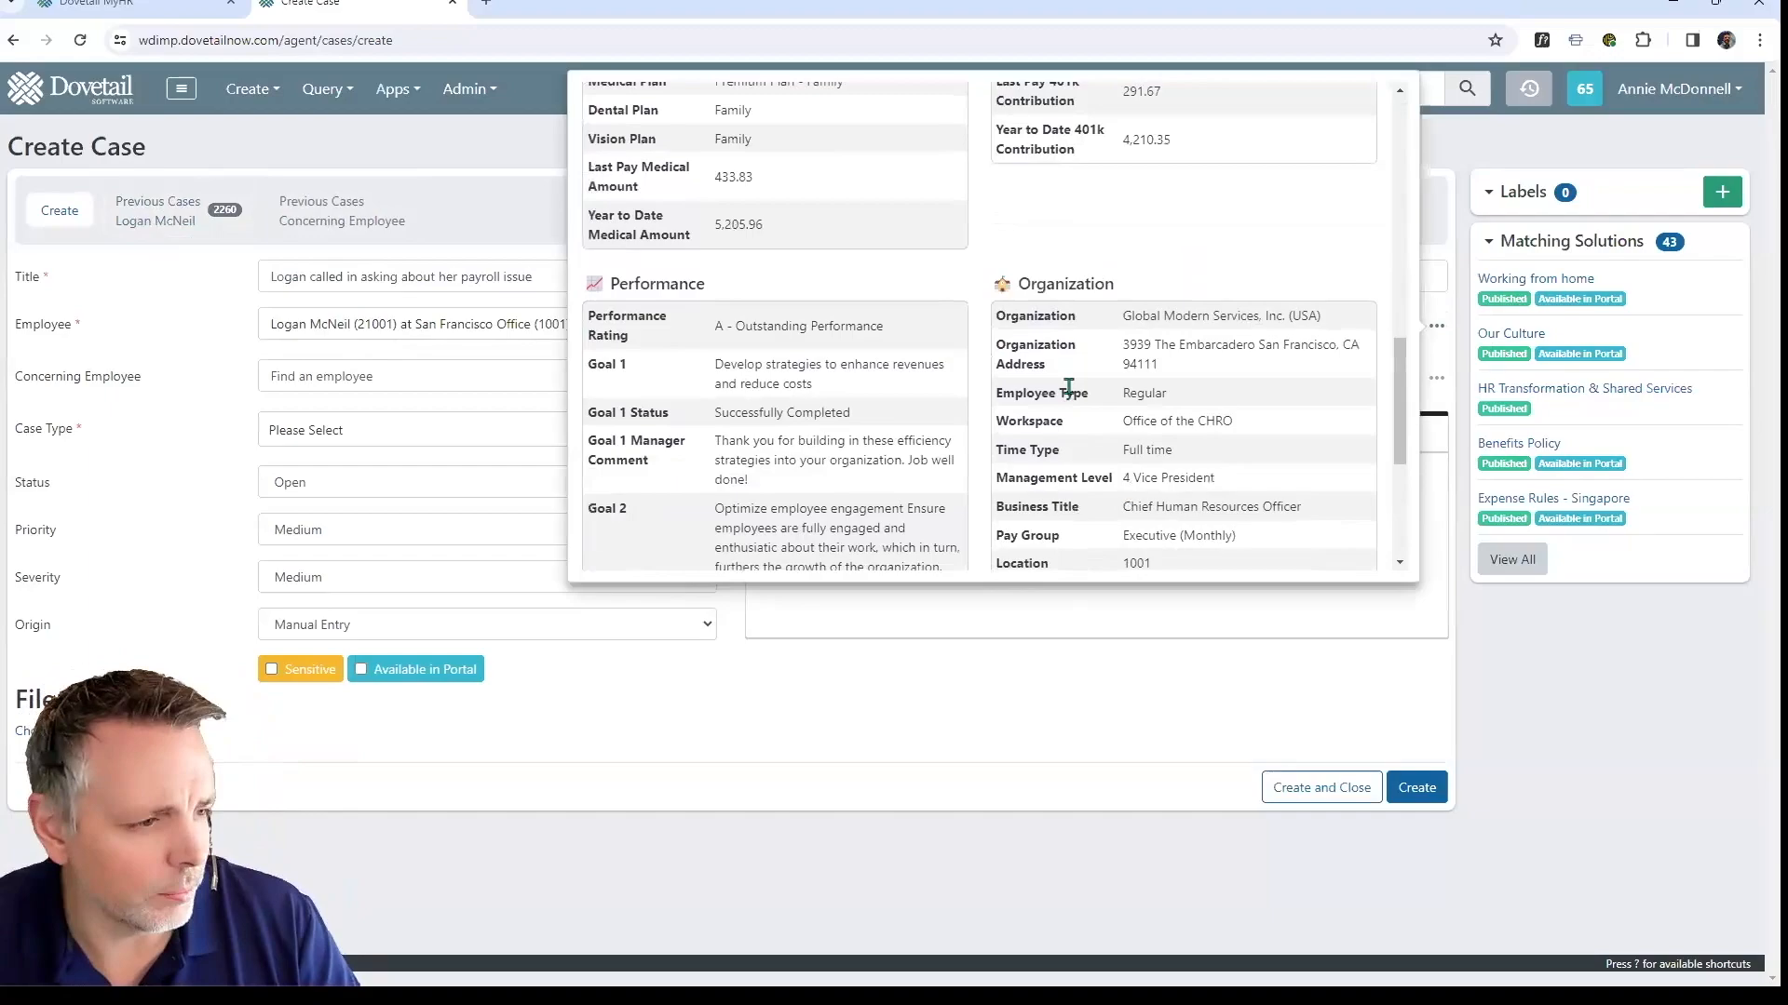
{"action": "scroll", "coordinate": [983, 280], "scroll_direction": "down", "scroll_amount": 1}
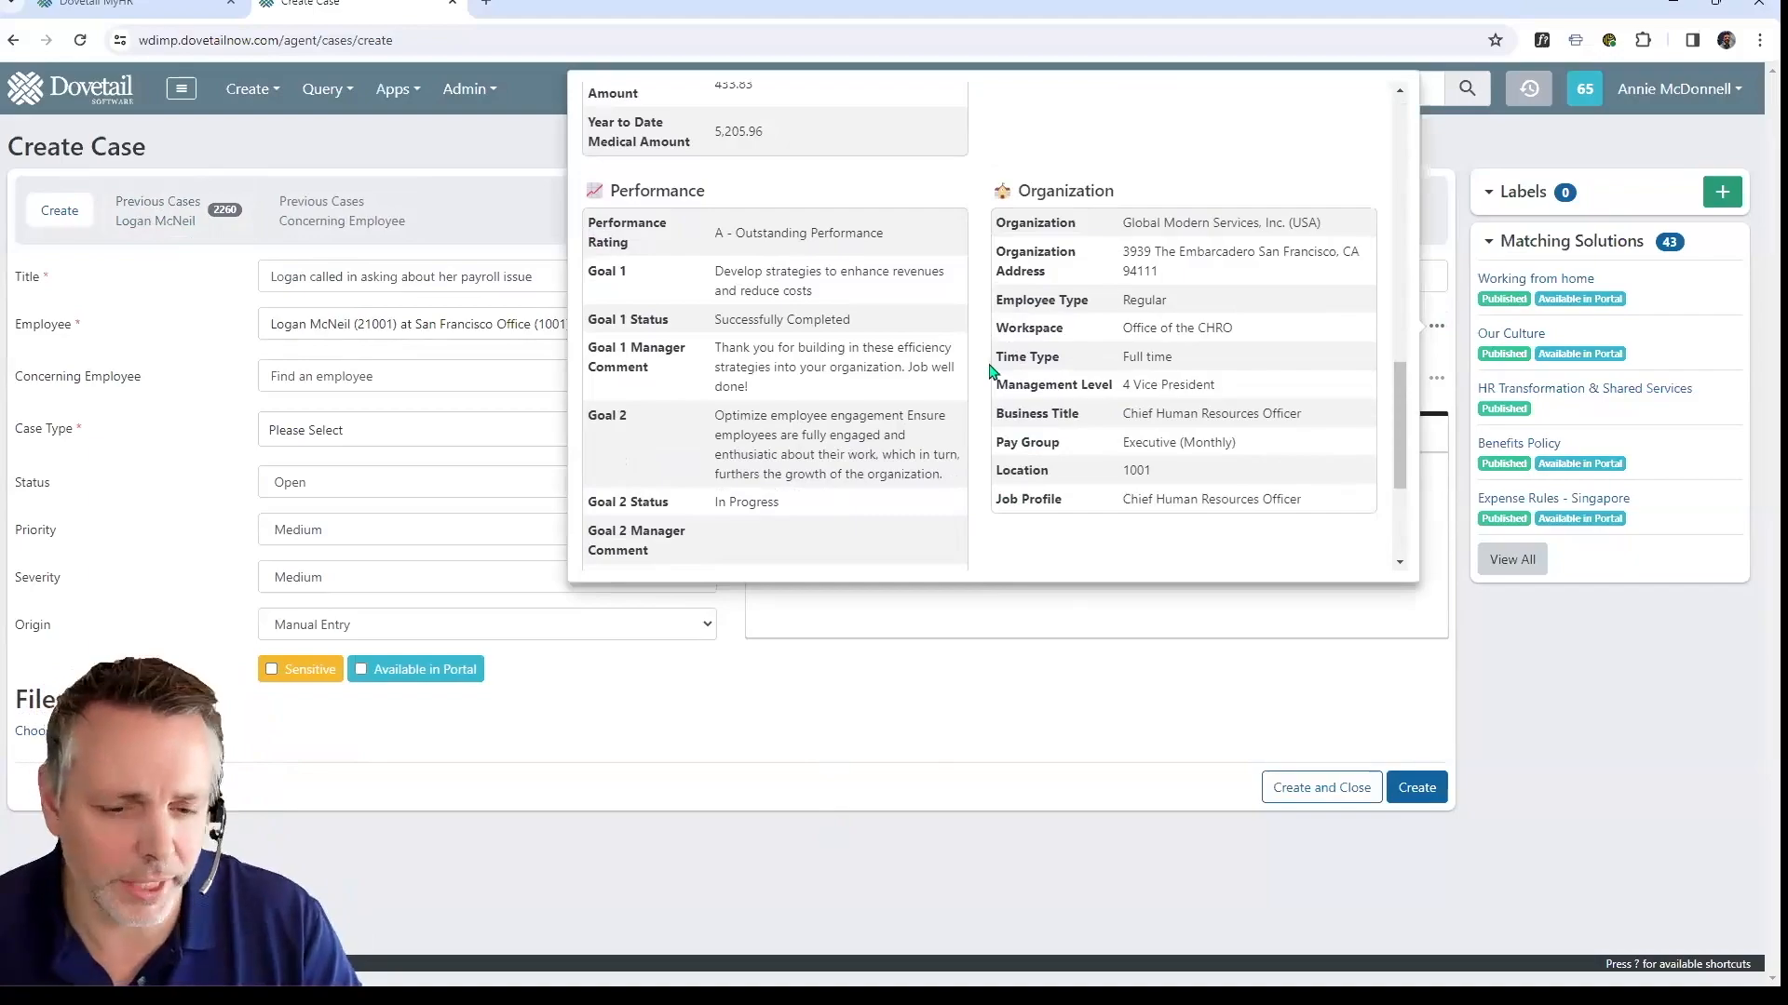
{"action": "scroll", "coordinate": [1033, 331], "scroll_direction": "up", "scroll_amount": 1}
{"action": "scroll", "coordinate": [1044, 433], "scroll_direction": "up", "scroll_amount": 2}
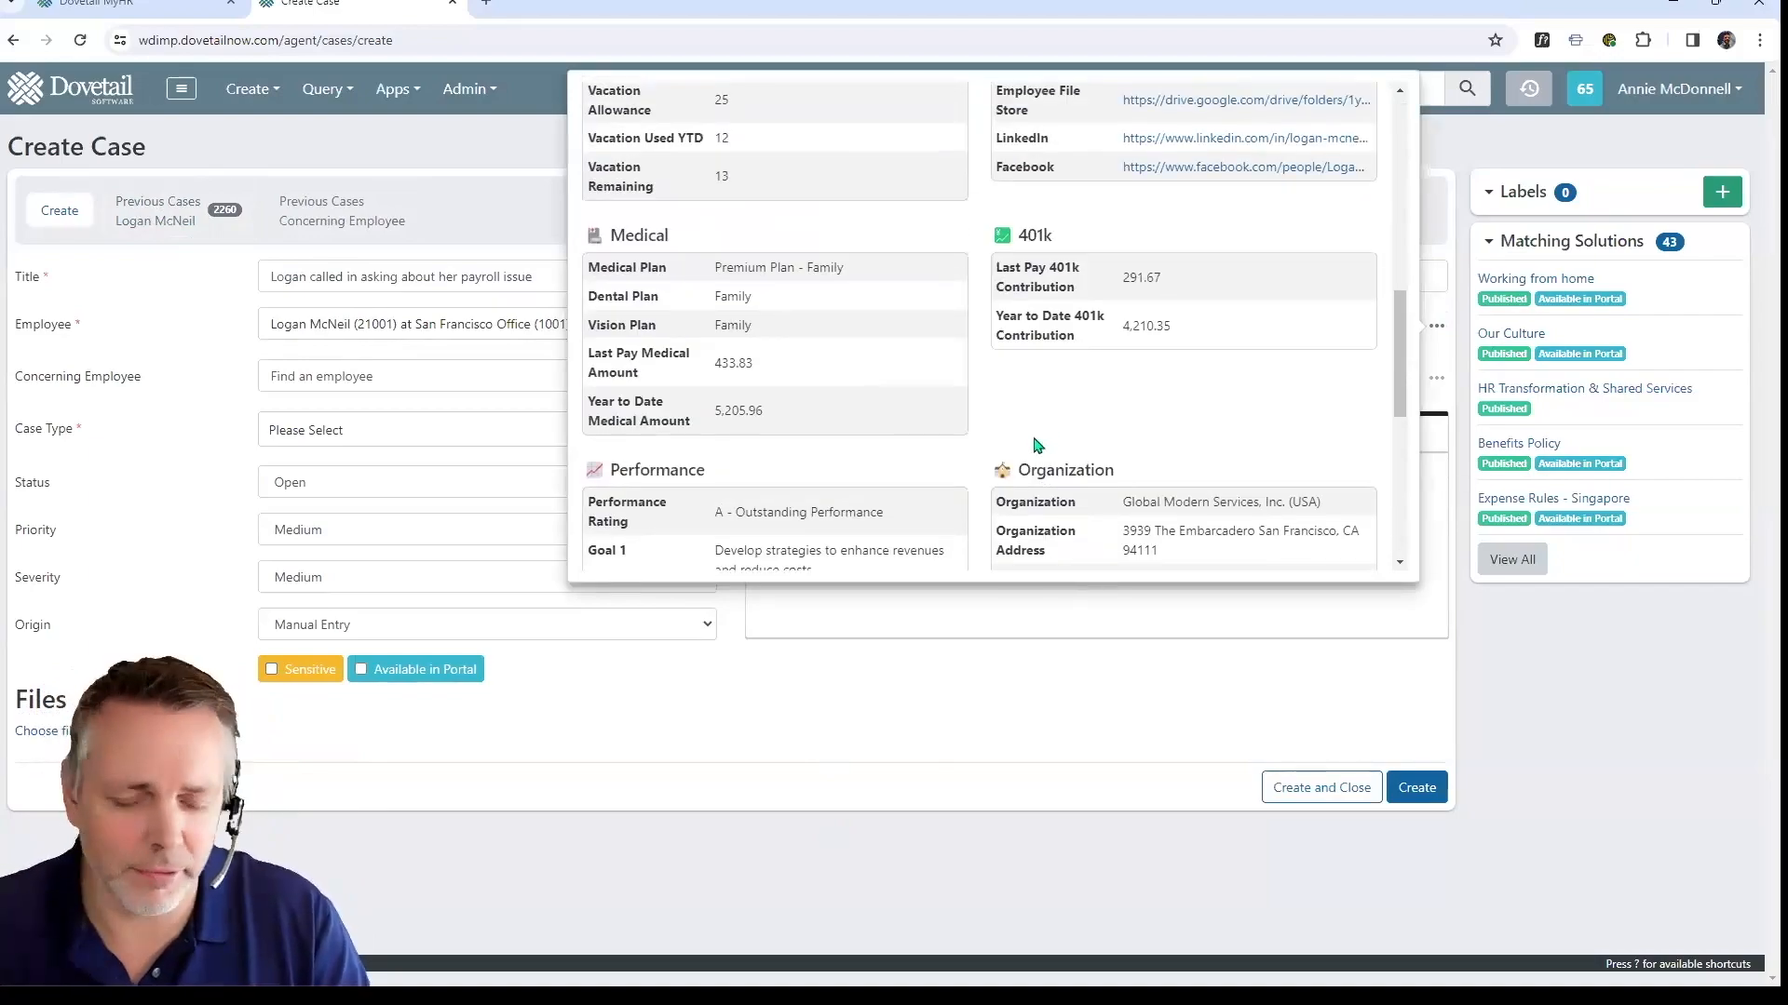
{"action": "scroll", "coordinate": [1048, 442], "scroll_direction": "up", "scroll_amount": 2}
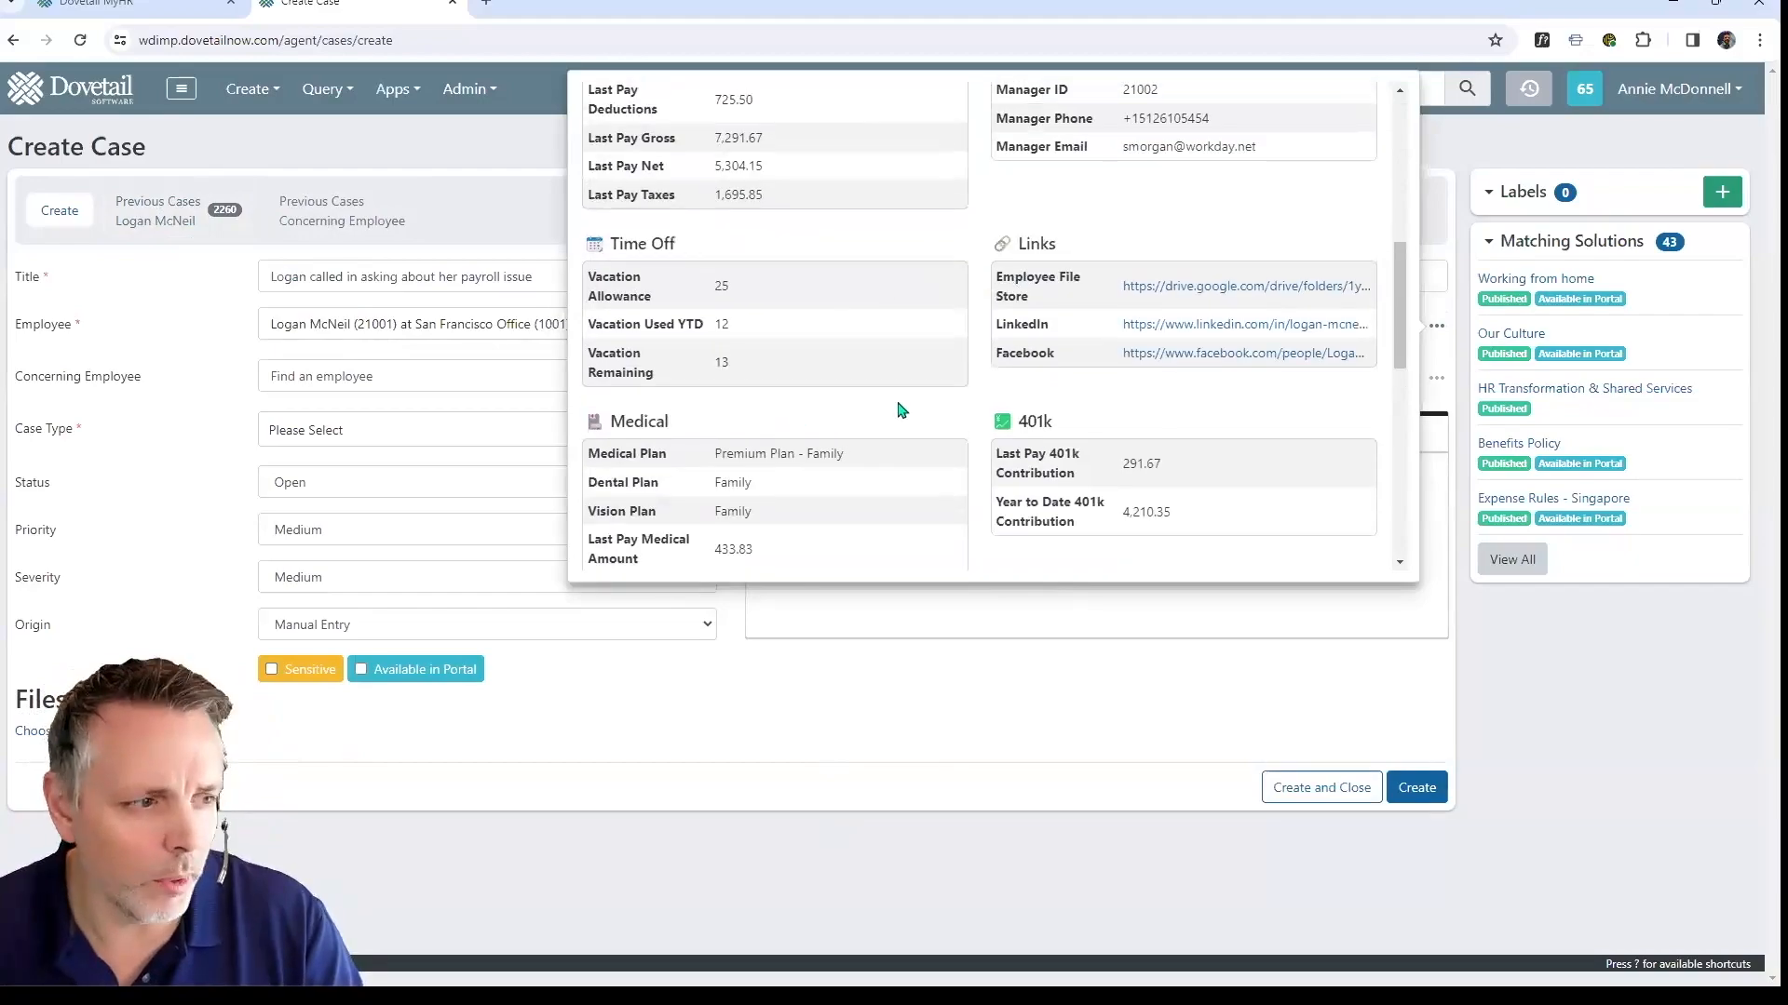
{"action": "left_click", "coordinate": [924, 826]}
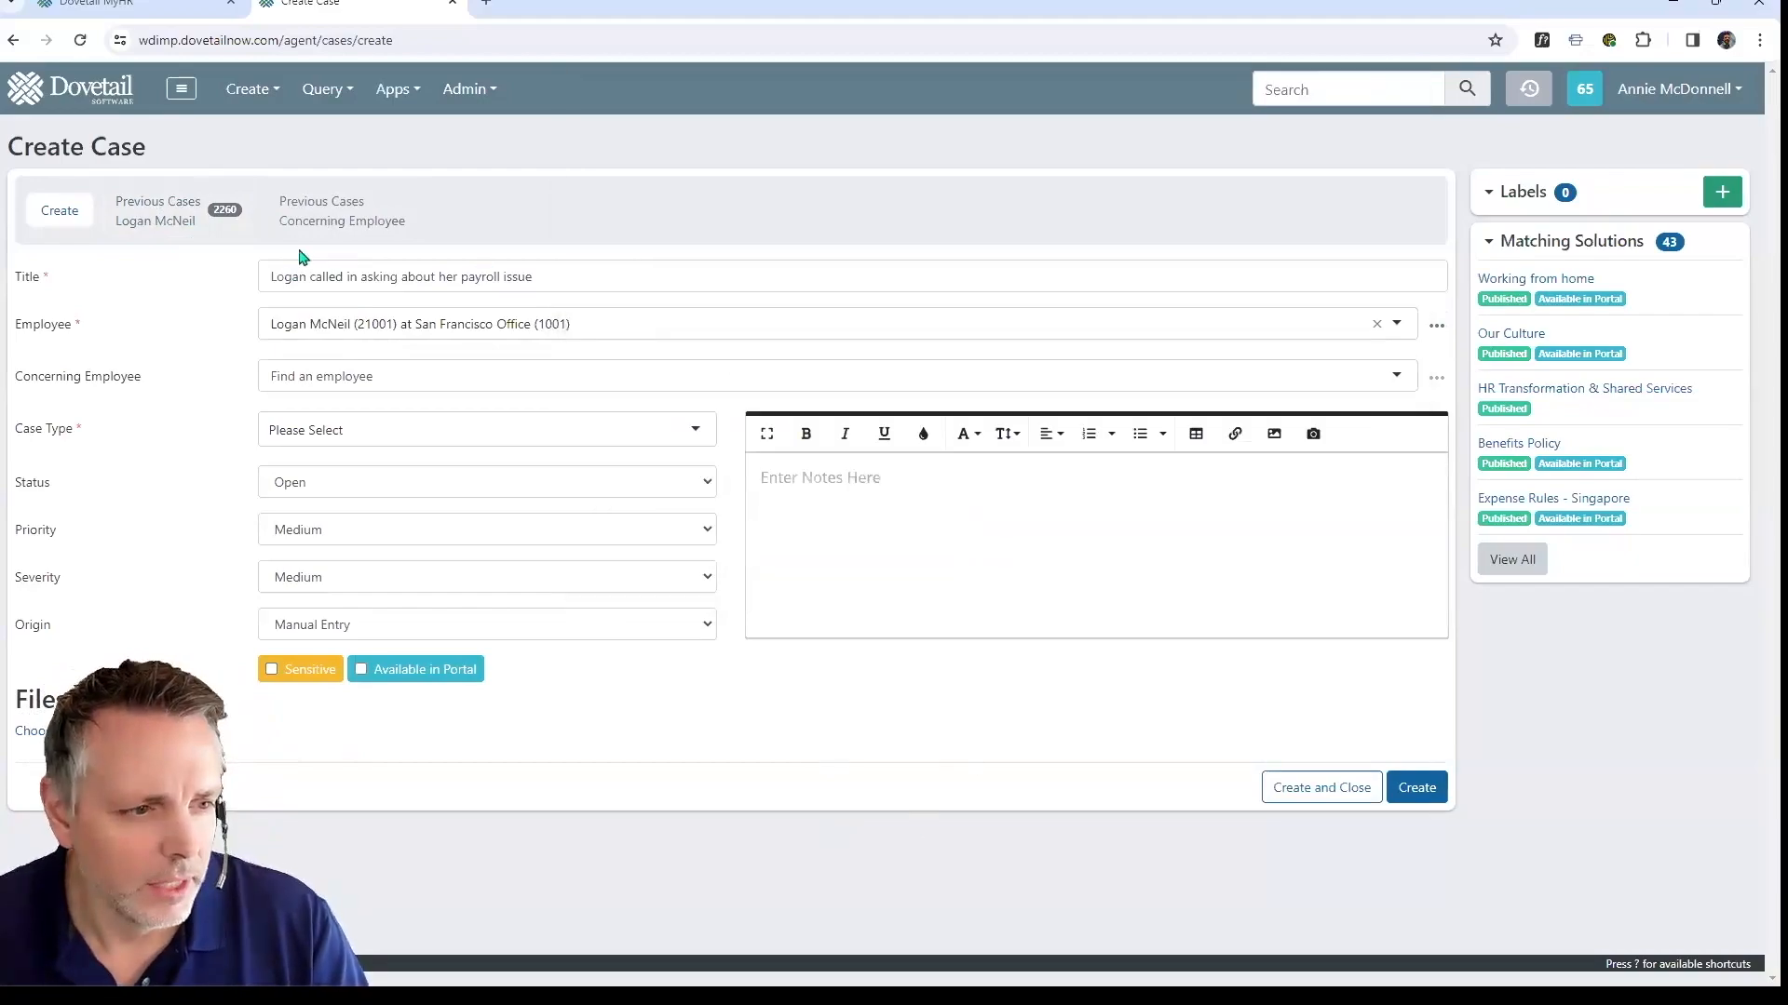
Show the employee's previous cases and open the closed case "issue with my recent pay".
{"action": "left_click", "coordinate": [172, 230]}
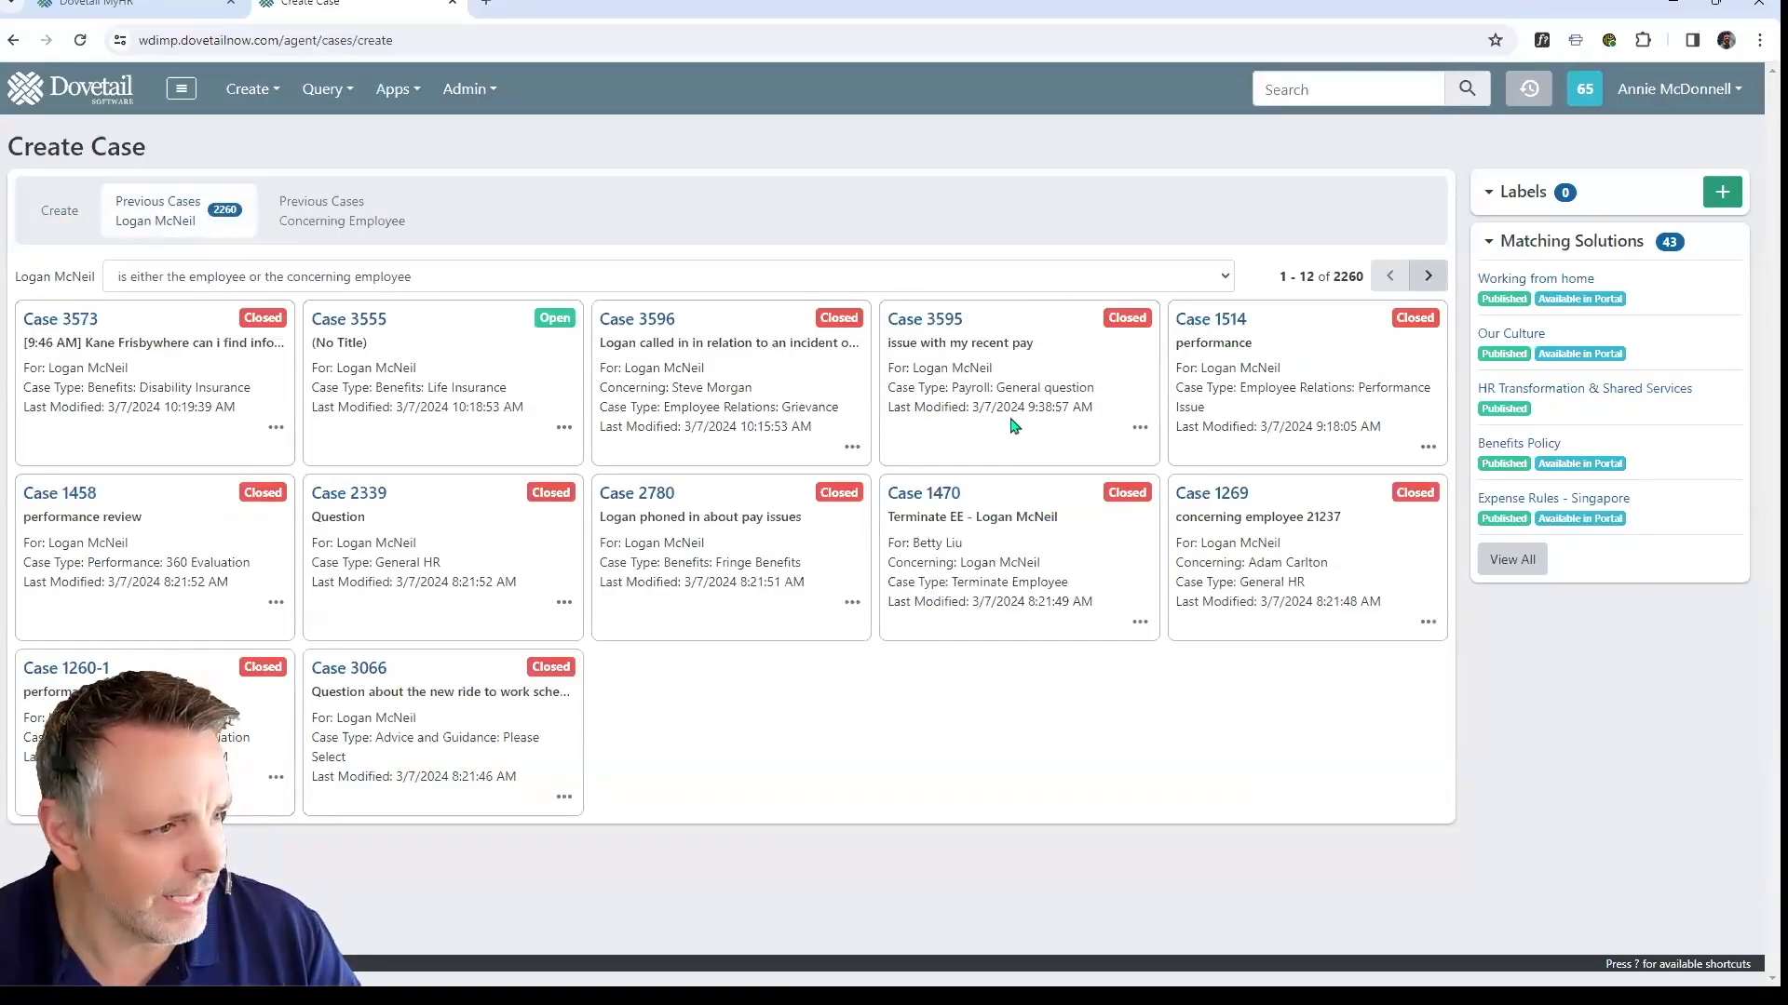
{"action": "left_click_drag", "start_coordinate": [886, 344], "coordinate": [1039, 353]}
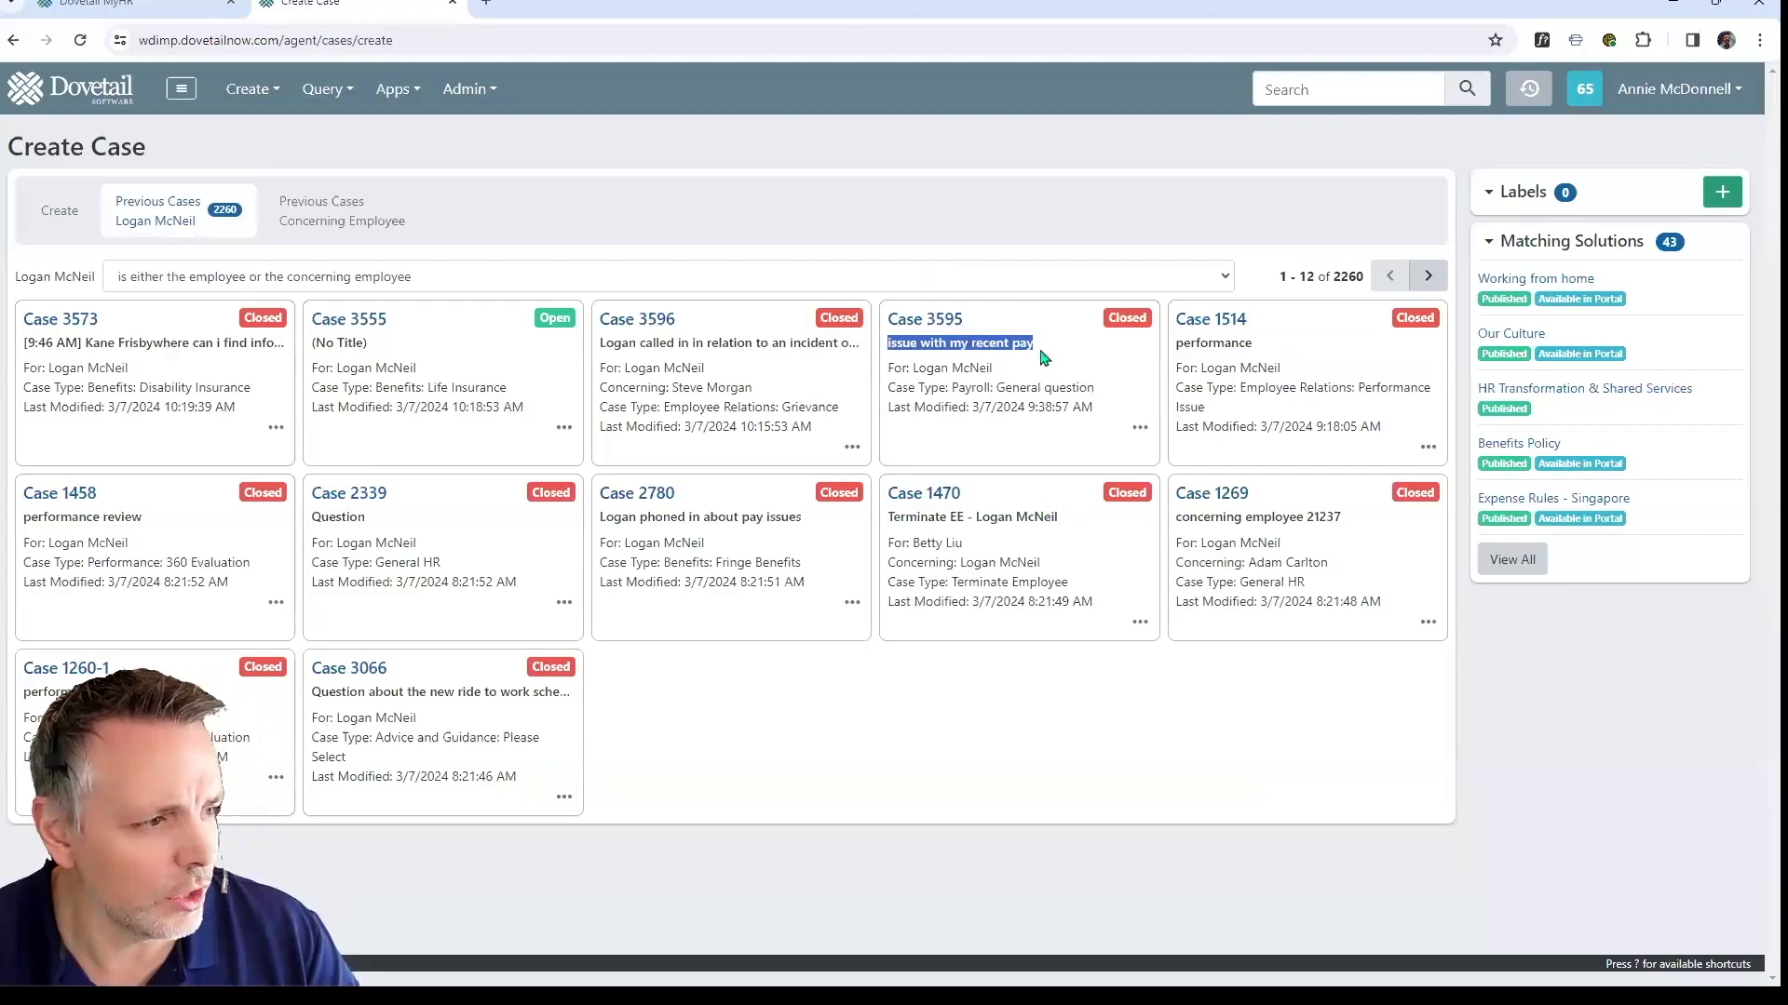
{"action": "left_click", "coordinate": [932, 337]}
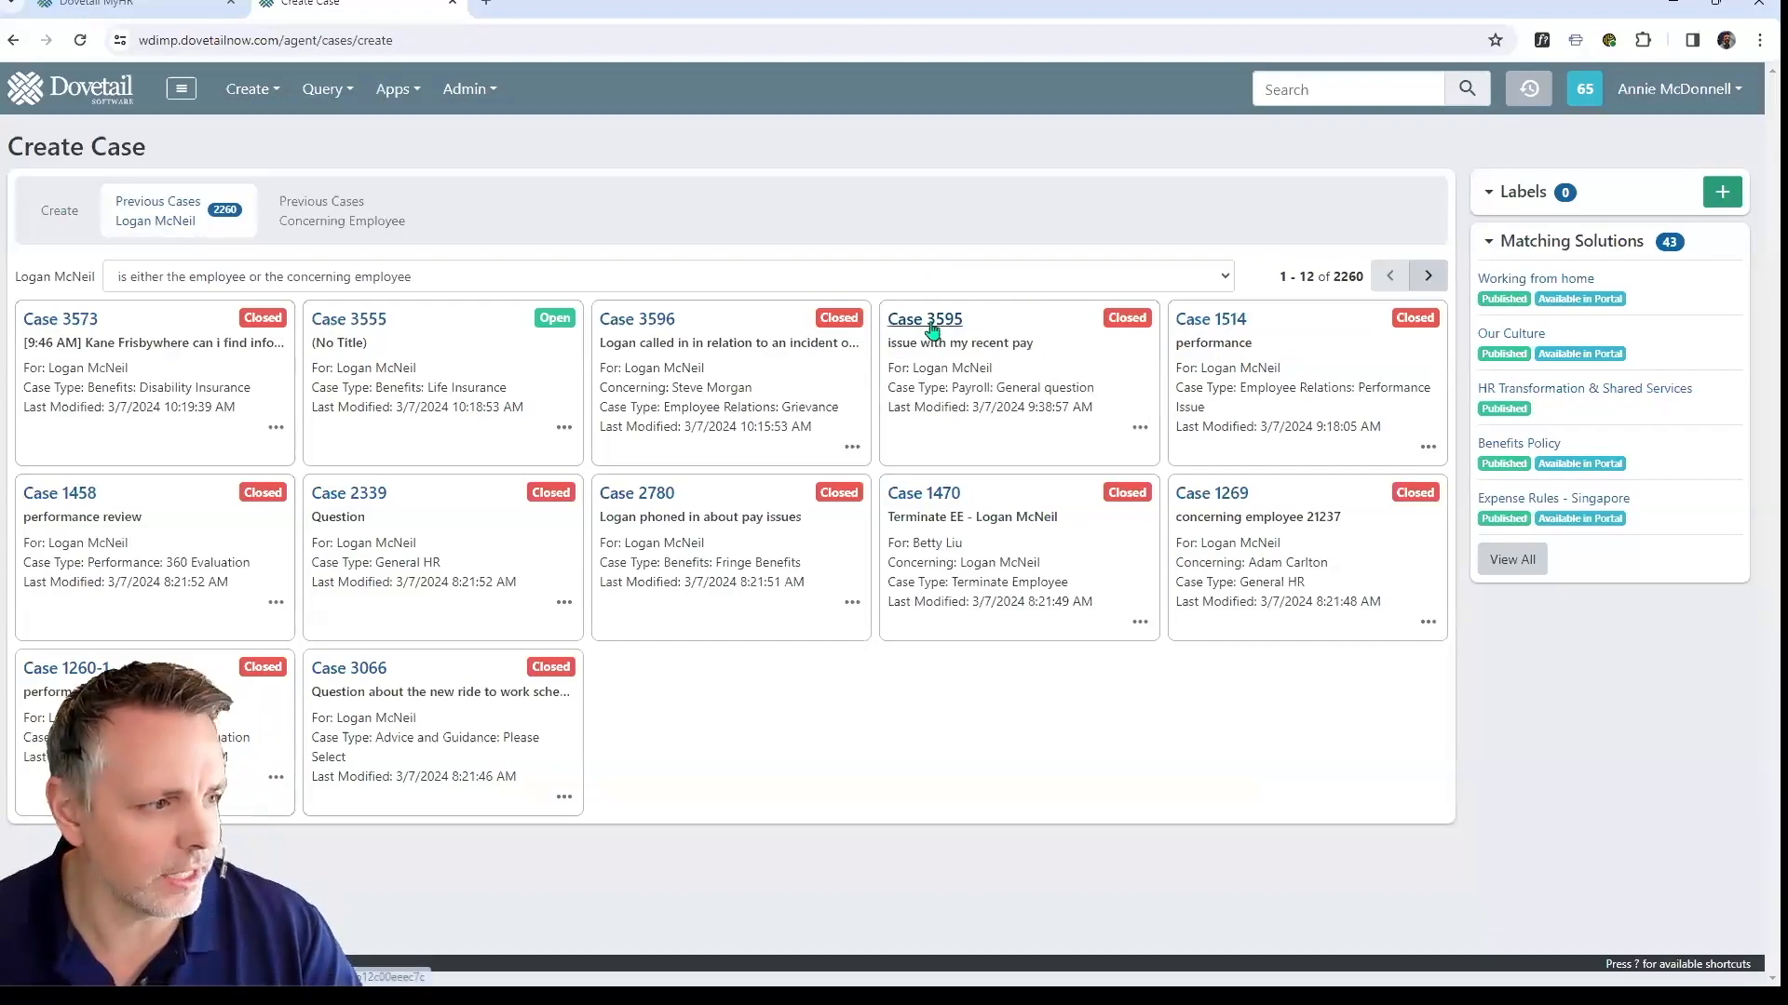
{"action": "left_click", "coordinate": [934, 325]}
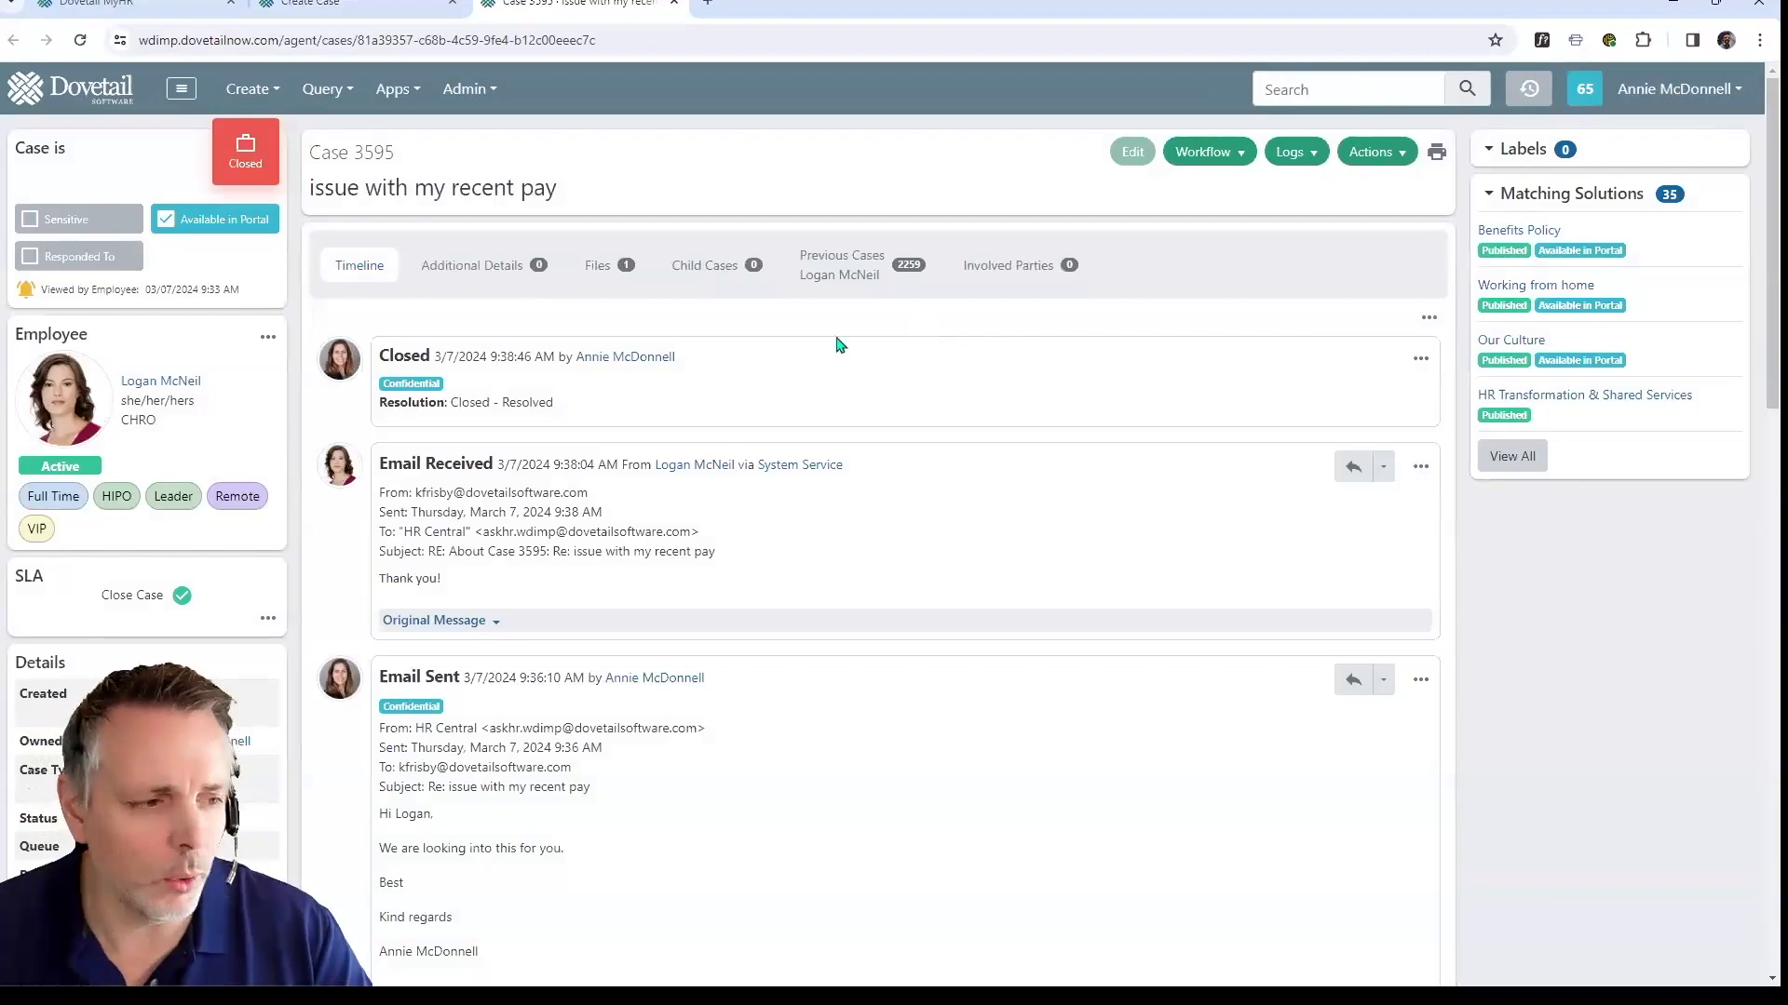
Review the pay case's timeline of emails and notes and check which workflow actions it offers.
{"action": "scroll", "coordinate": [594, 416], "scroll_direction": "down", "scroll_amount": 2}
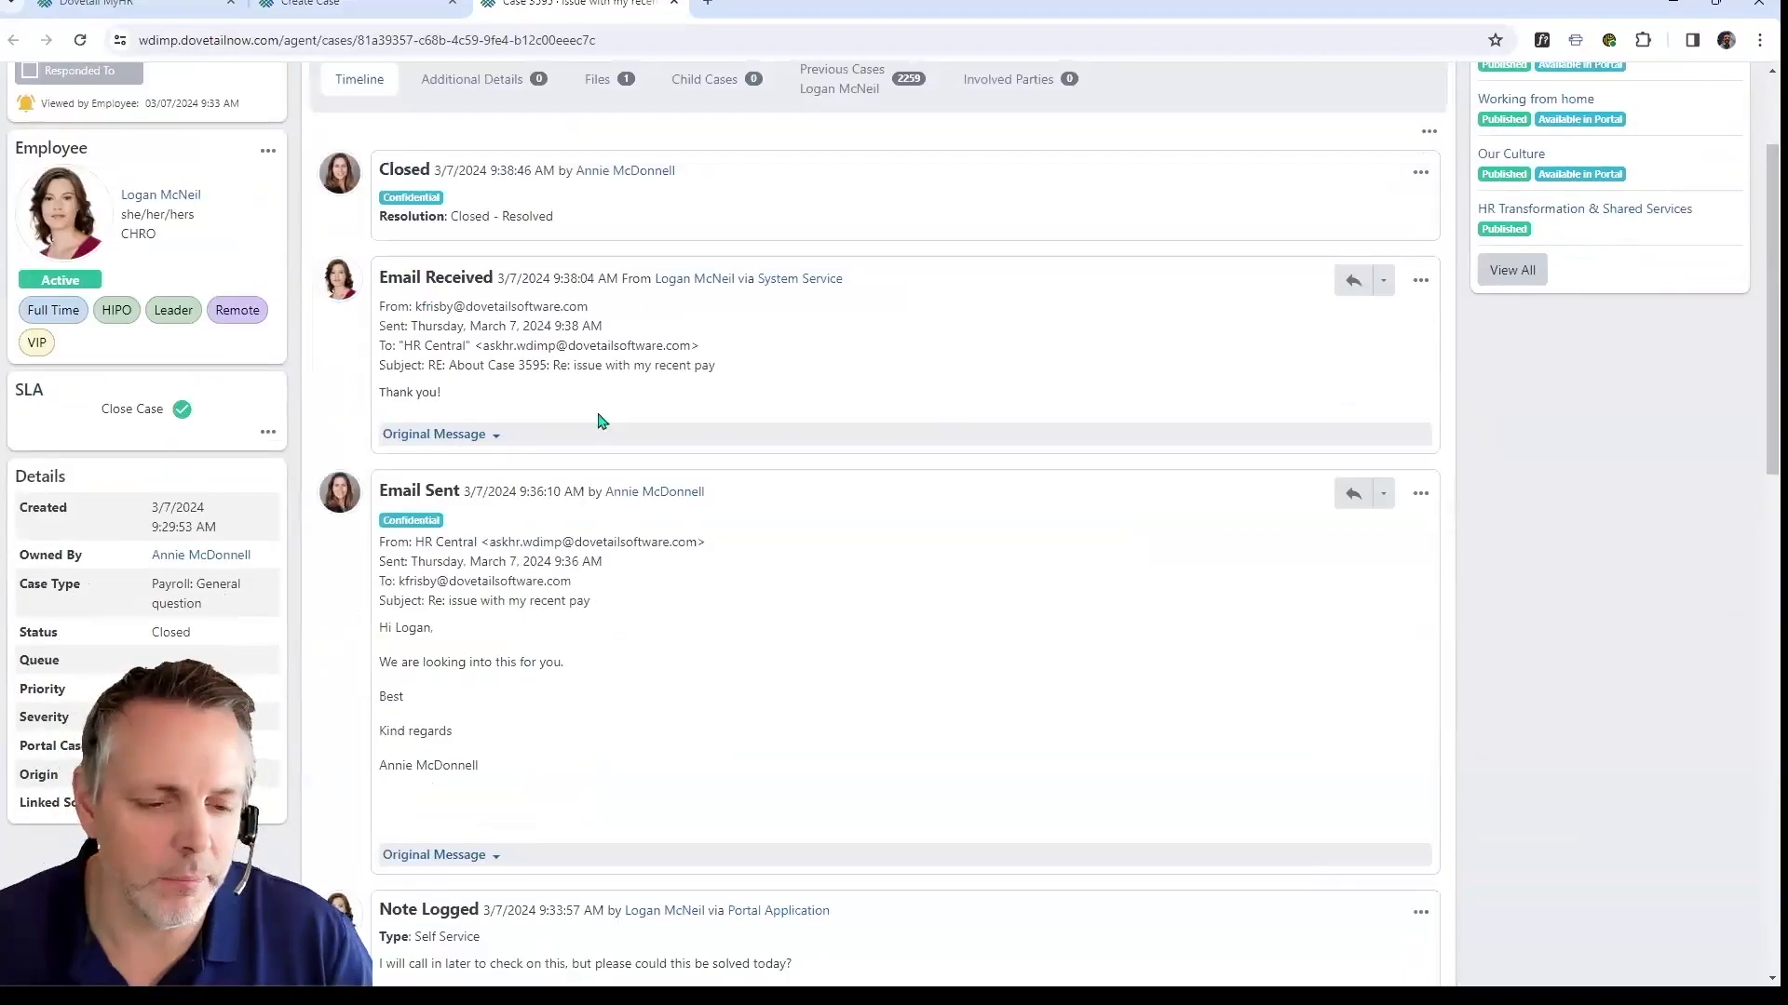
{"action": "scroll", "coordinate": [680, 462], "scroll_direction": "down", "scroll_amount": 3}
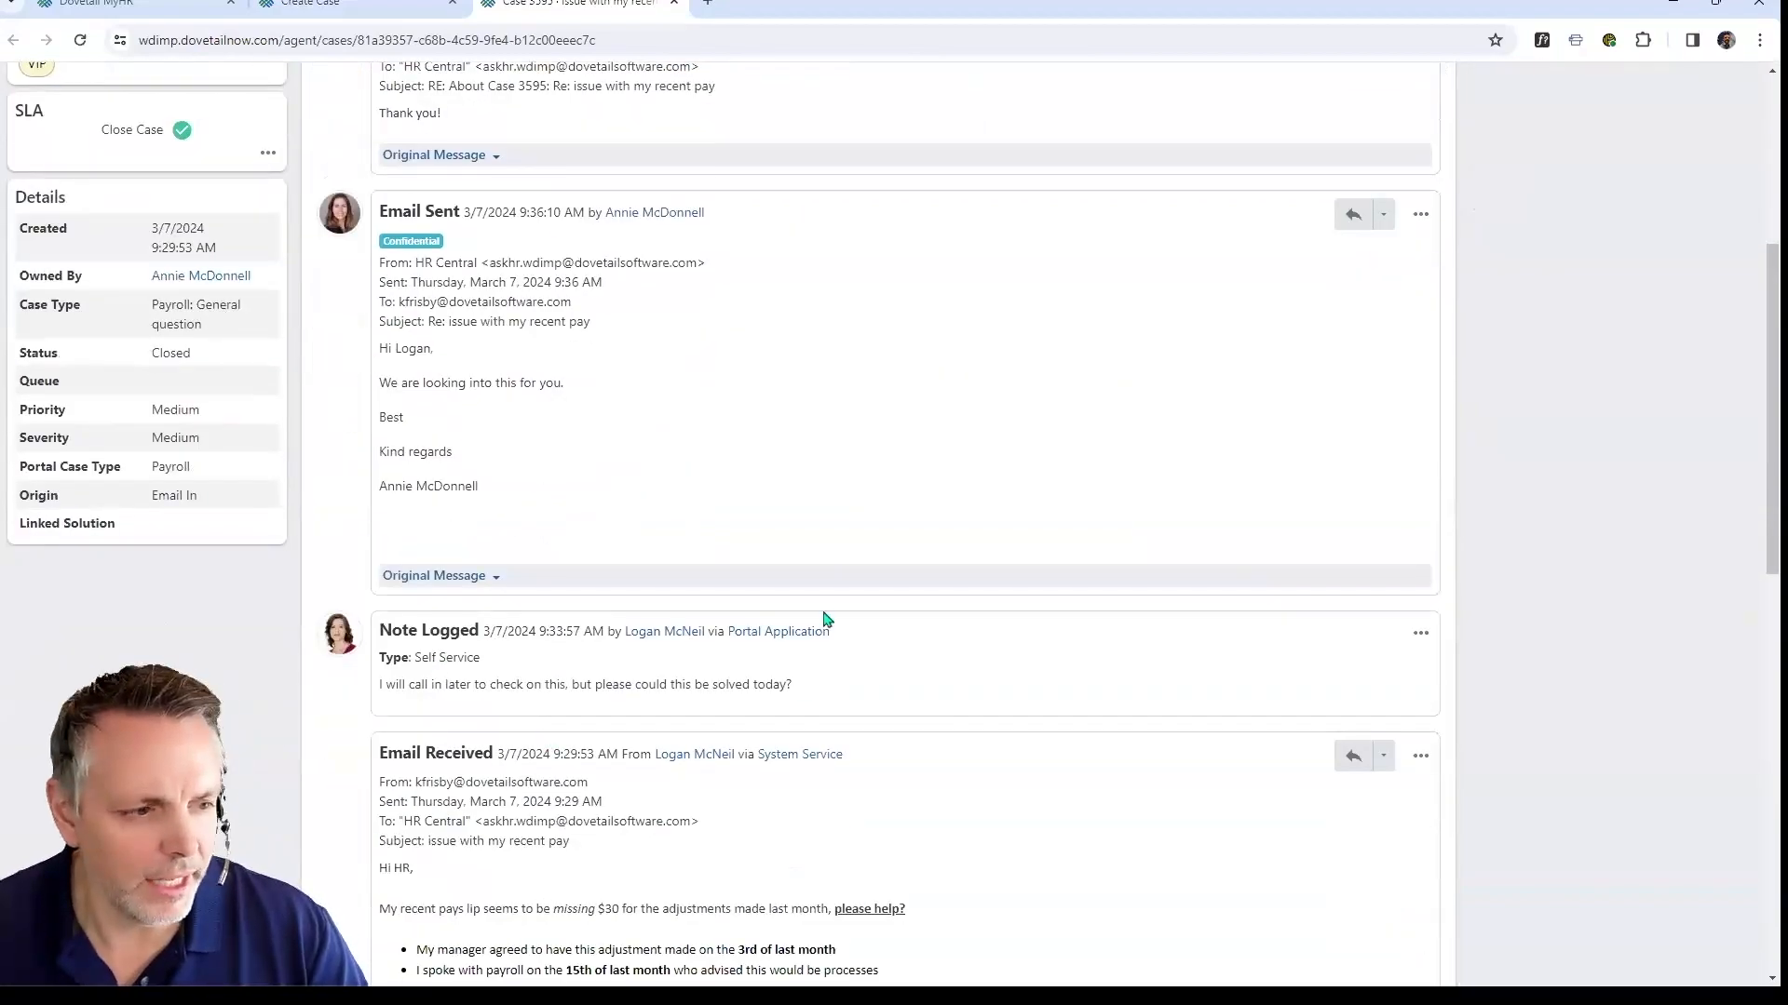
{"action": "scroll", "coordinate": [824, 619], "scroll_direction": "up", "scroll_amount": 1}
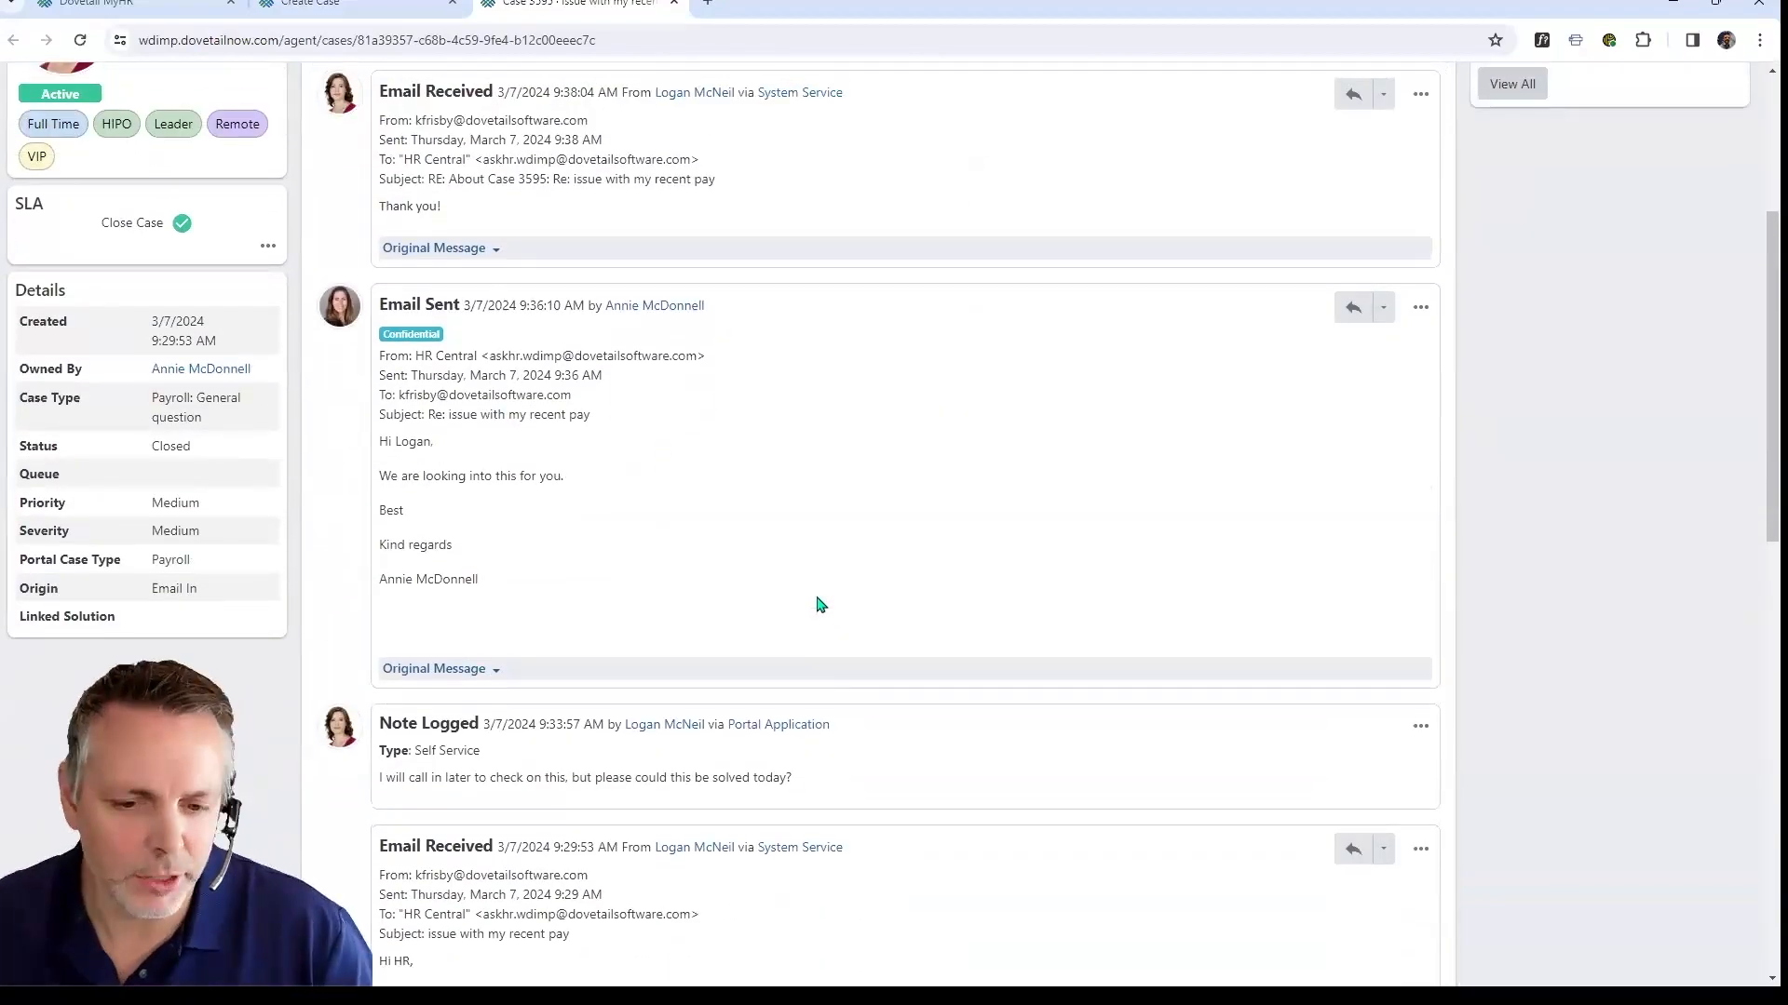
{"action": "scroll", "coordinate": [820, 605], "scroll_direction": "up", "scroll_amount": 4}
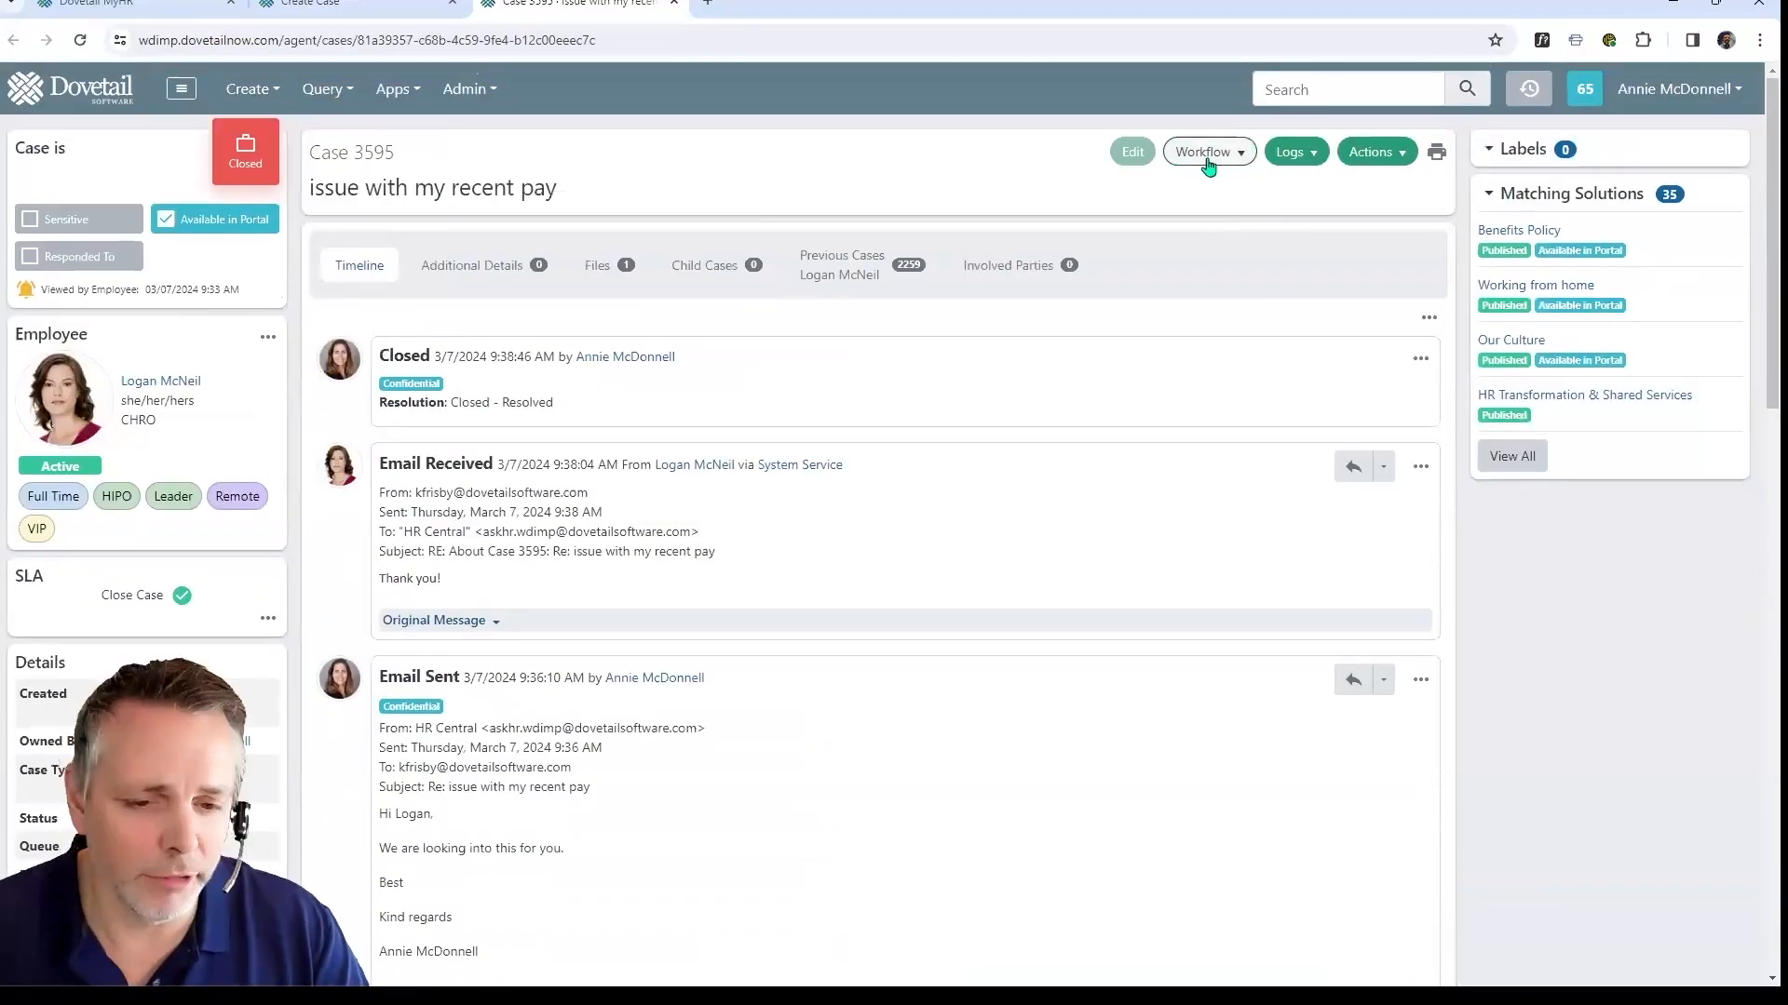
{"action": "left_click", "coordinate": [1206, 158]}
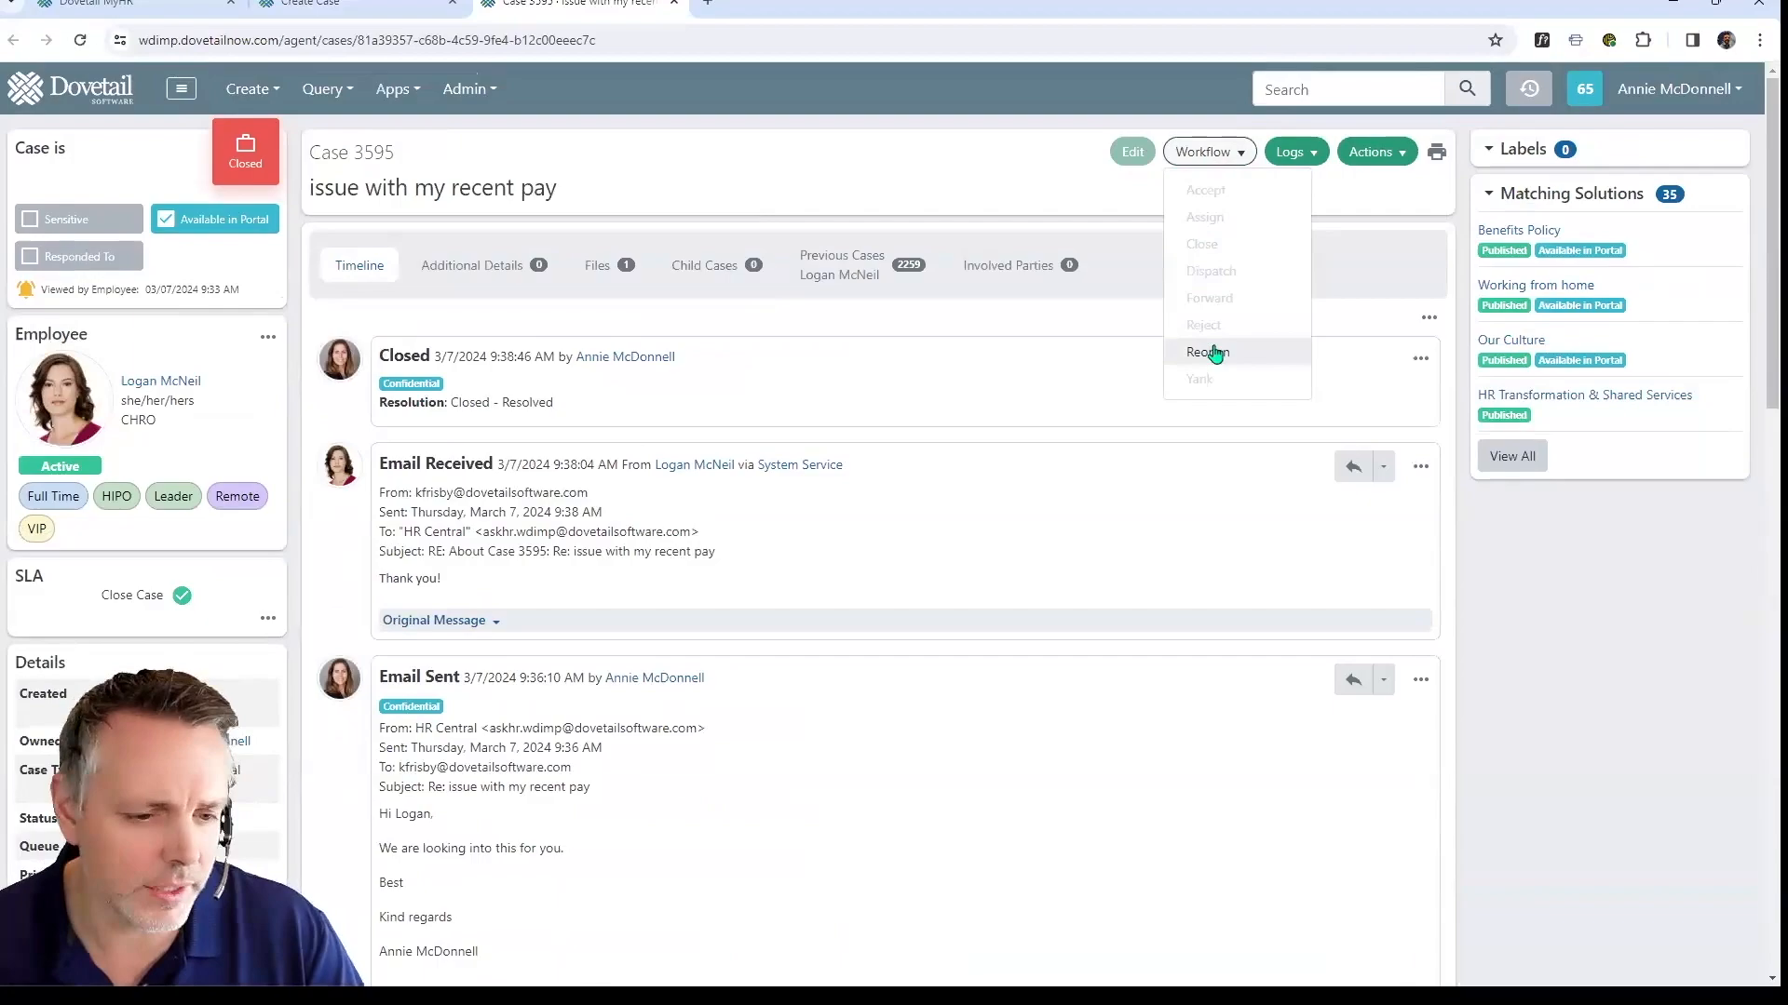
{"action": "left_click", "coordinate": [1580, 735]}
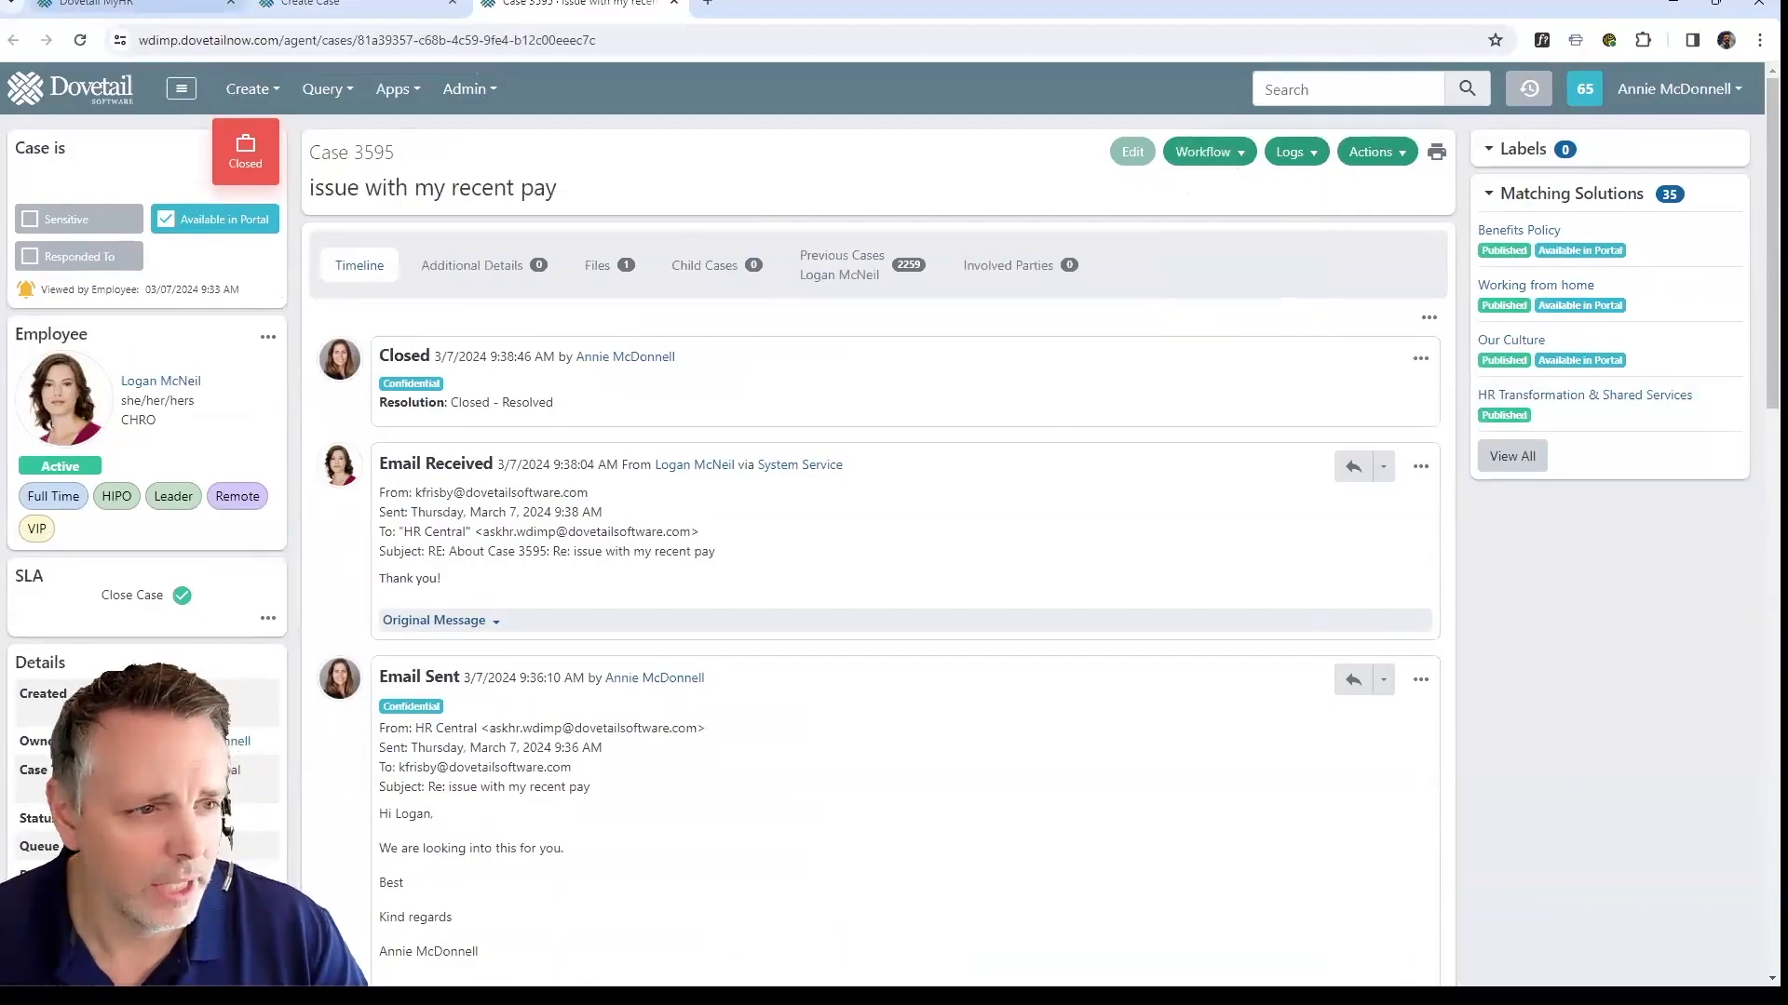
Return to the new case, recheck the employee's previous cases, and retitle the case as a call in relation to an incident of bullying/harassment.
{"action": "left_click", "coordinate": [290, 5]}
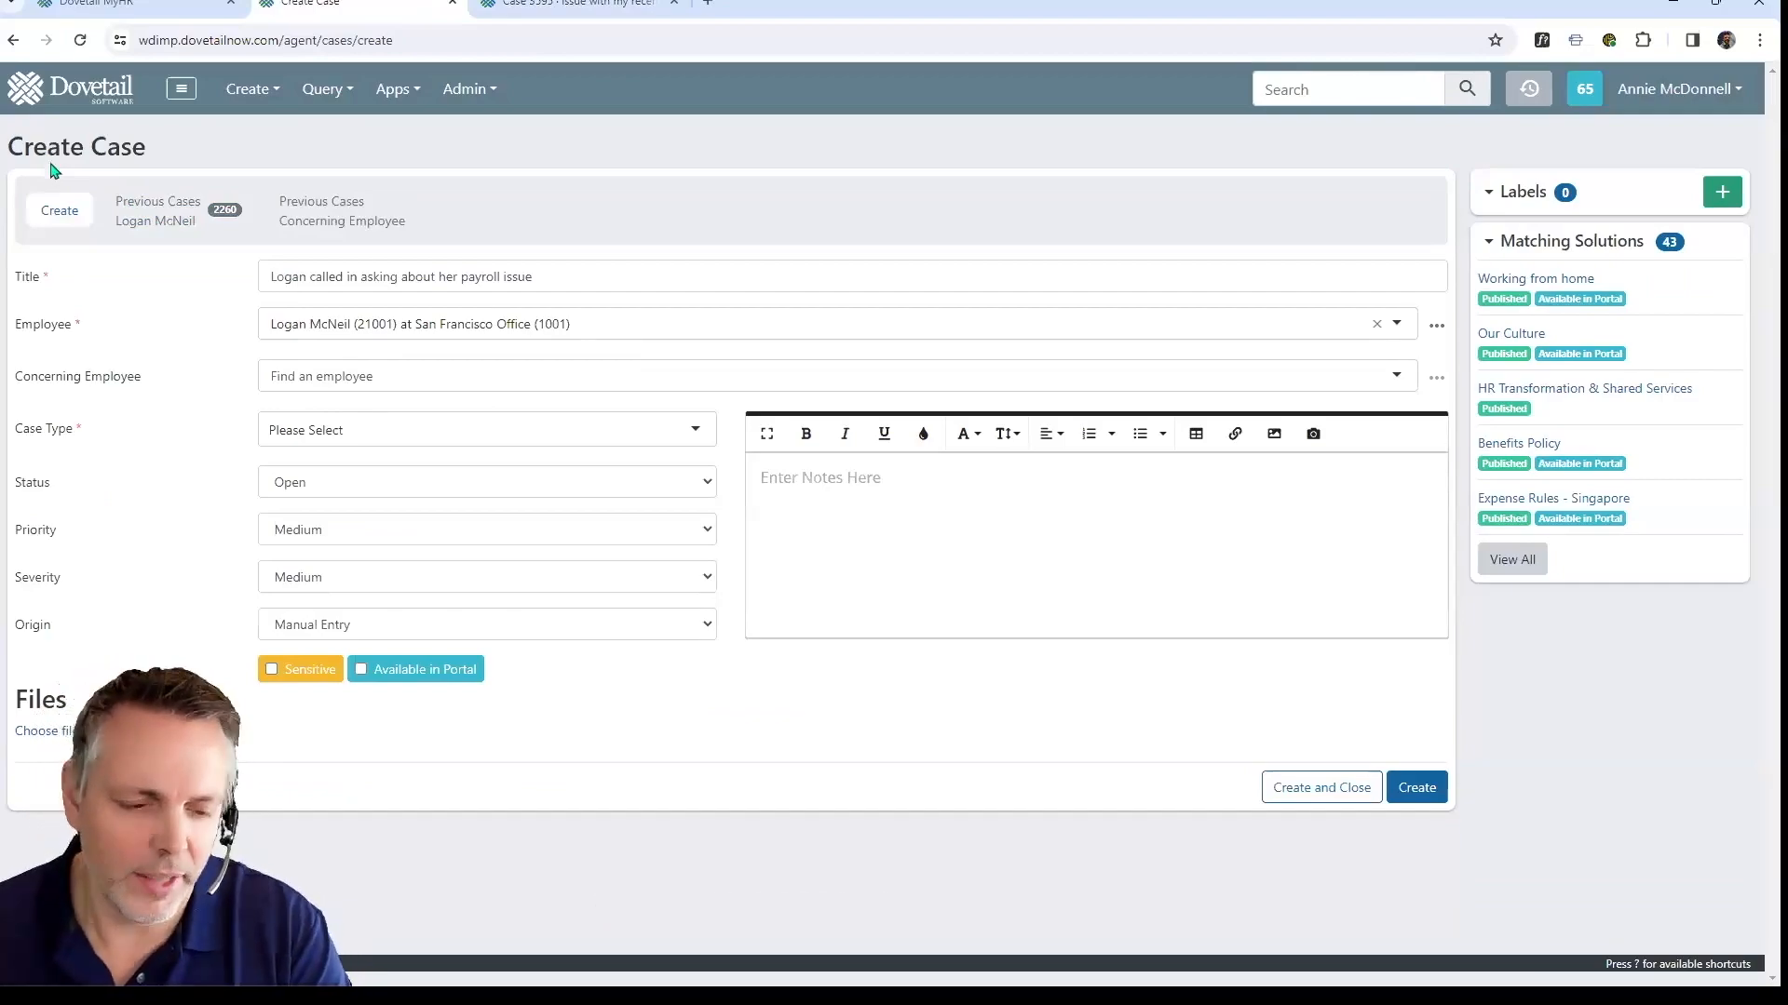
{"action": "left_click", "coordinate": [128, 227]}
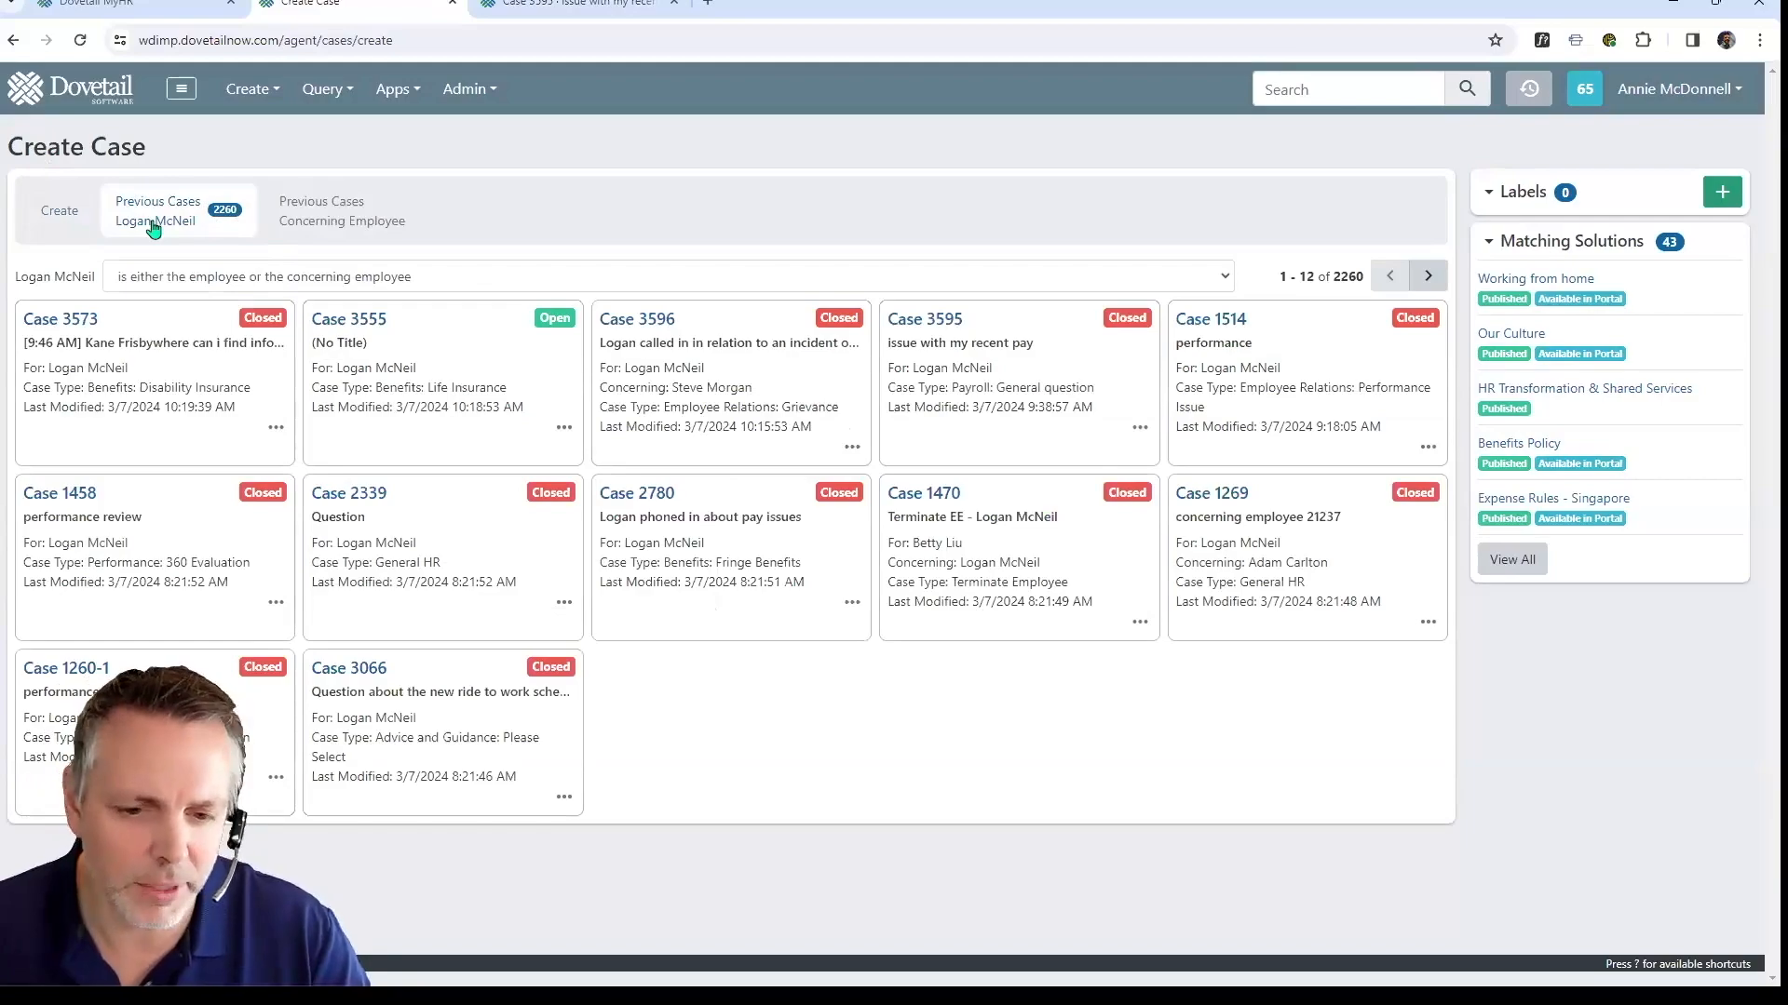
{"action": "left_click", "coordinate": [60, 217]}
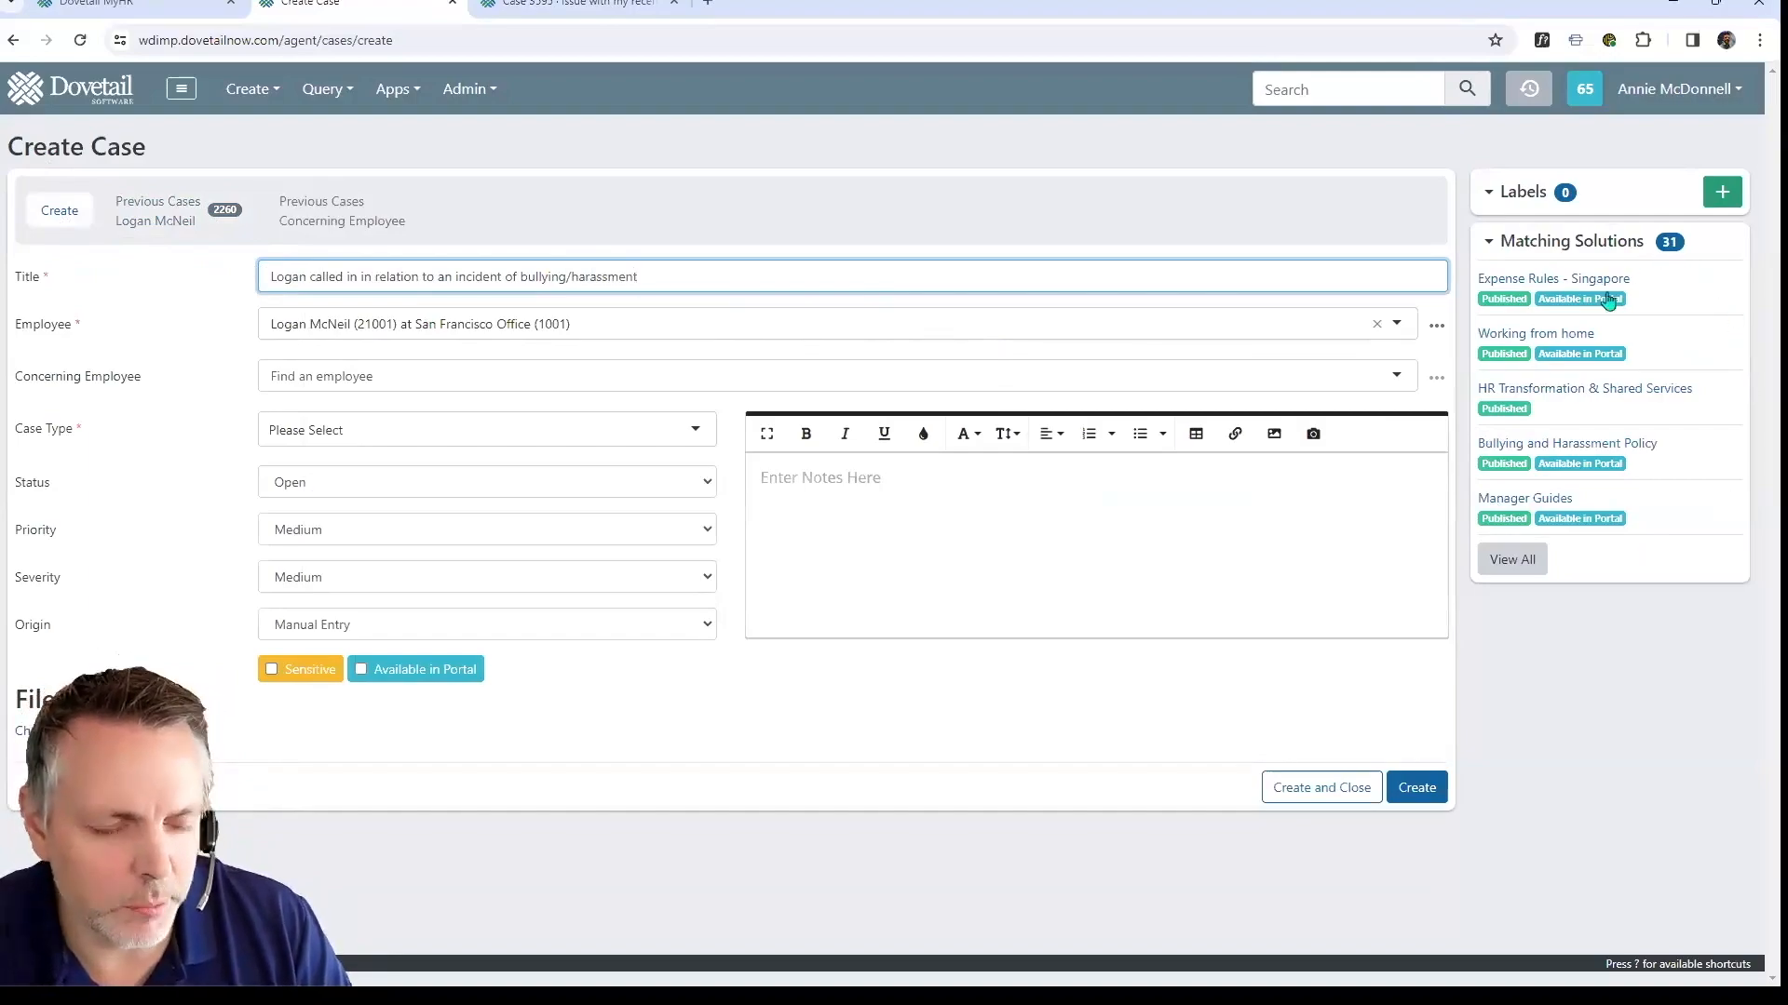
Open the matching solution "Bullying and Harassment Policy" and read through its policy statement and scope.
{"action": "left_click", "coordinate": [1573, 445]}
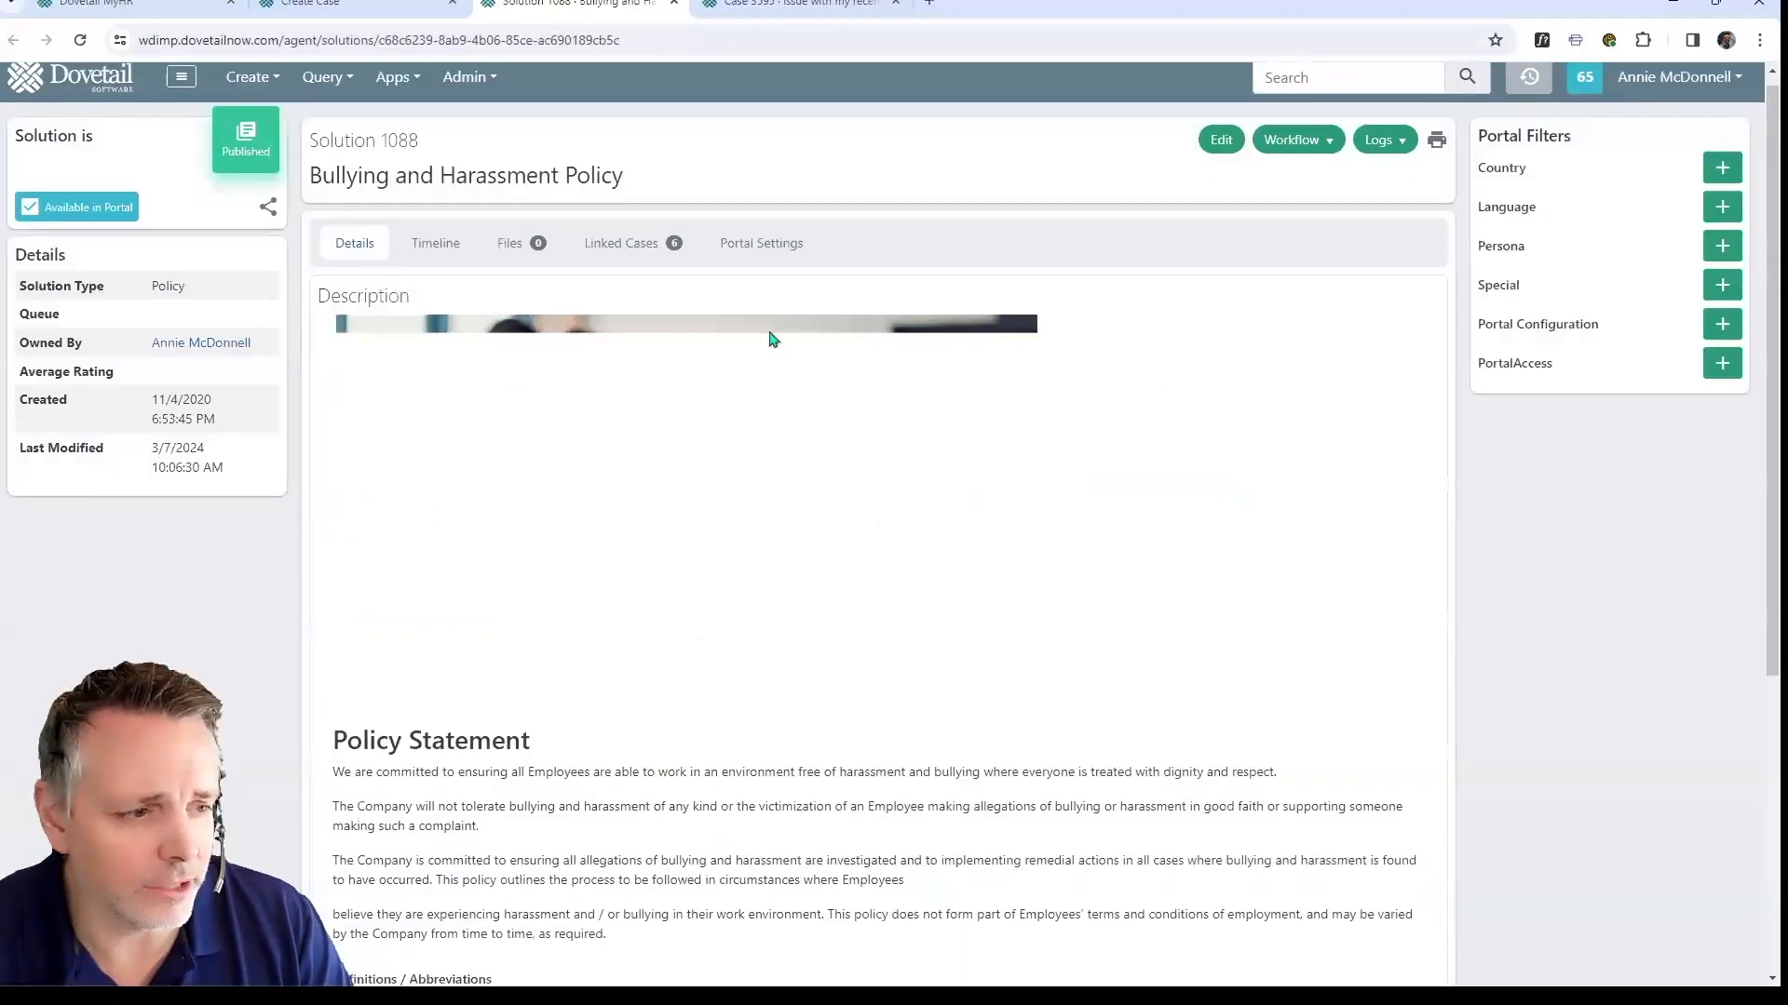
{"action": "scroll", "coordinate": [770, 339], "scroll_direction": "down", "scroll_amount": 5}
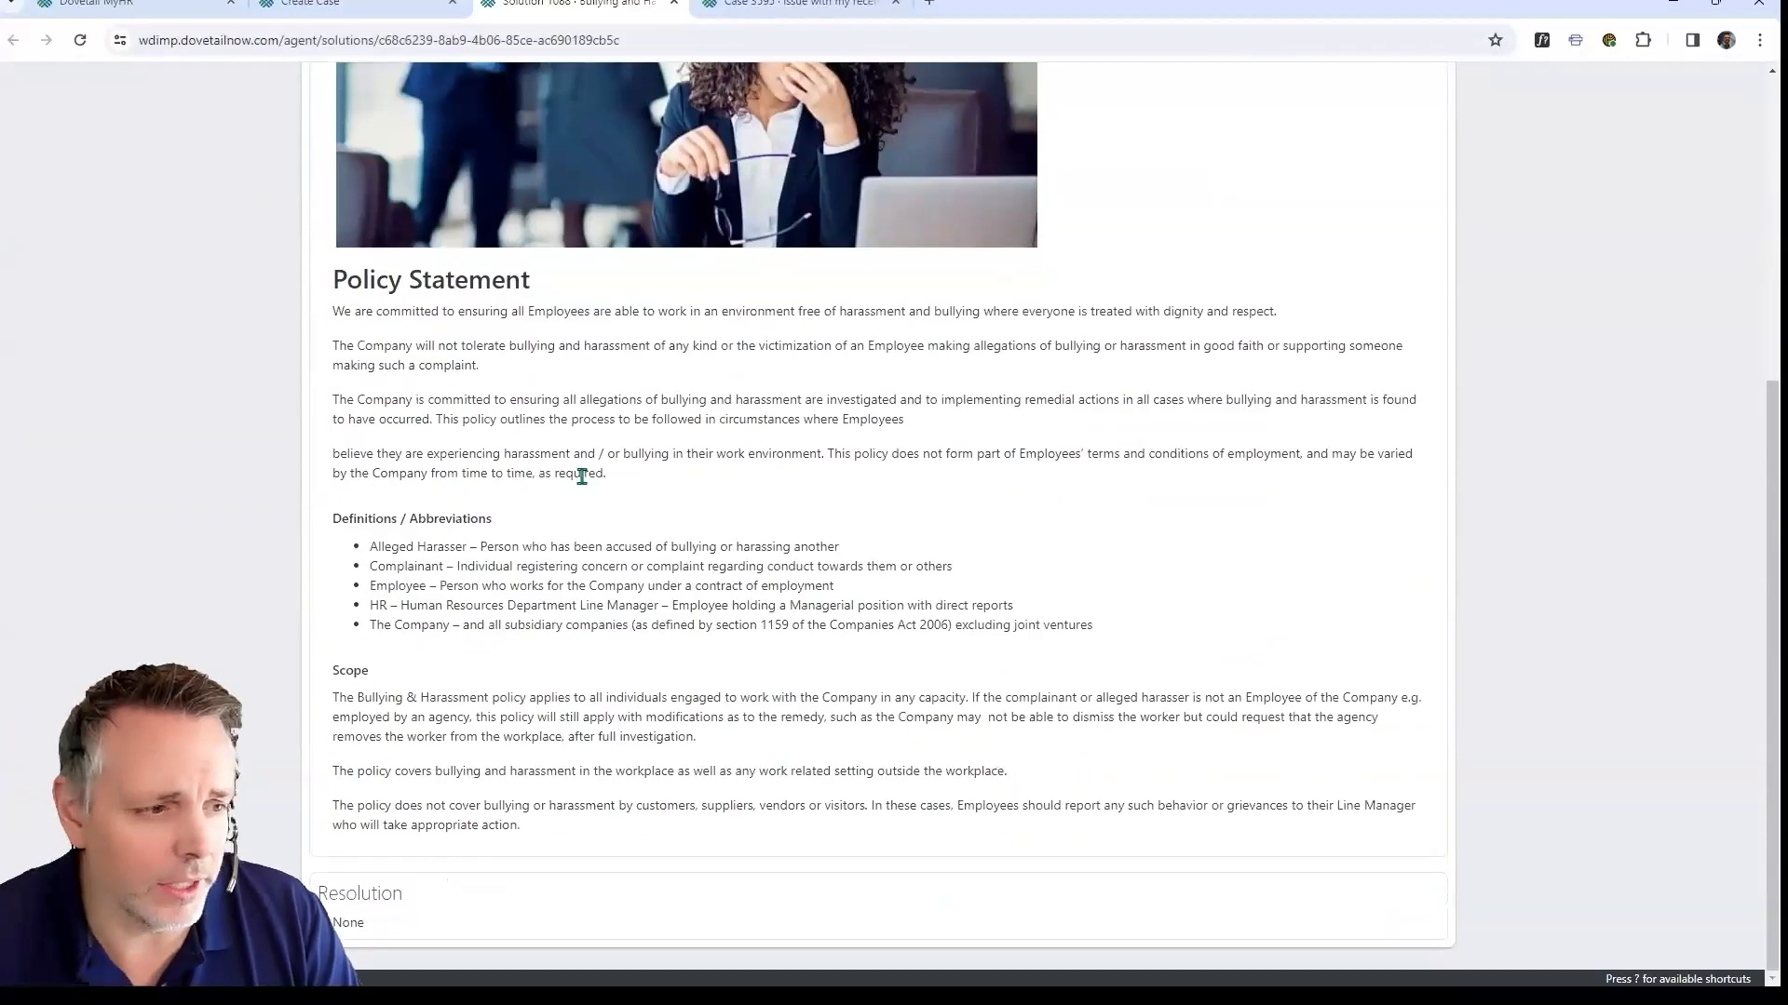
{"action": "scroll", "coordinate": [582, 477], "scroll_direction": "up", "scroll_amount": 2}
Return to the new case and set its concerning employee to the Chief Executive Officer at San Francisco.
{"action": "left_click", "coordinate": [358, 6]}
{"action": "left_click", "coordinate": [394, 373]}
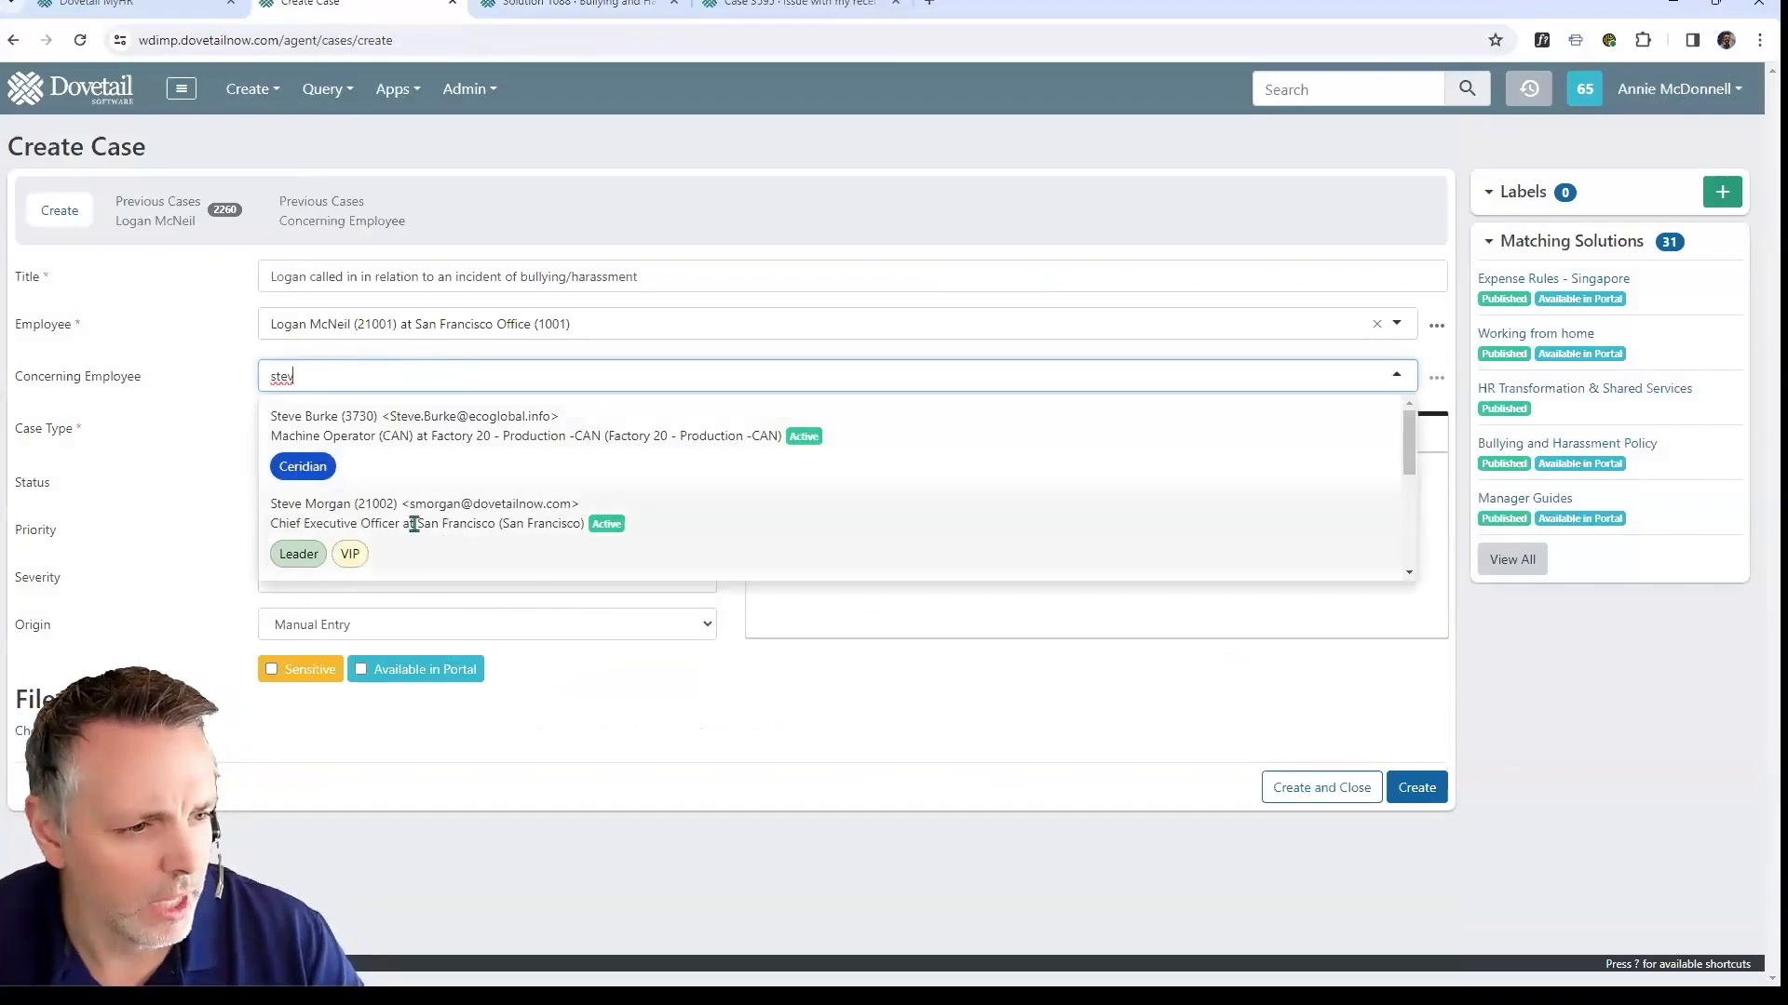
{"action": "left_click", "coordinate": [414, 524]}
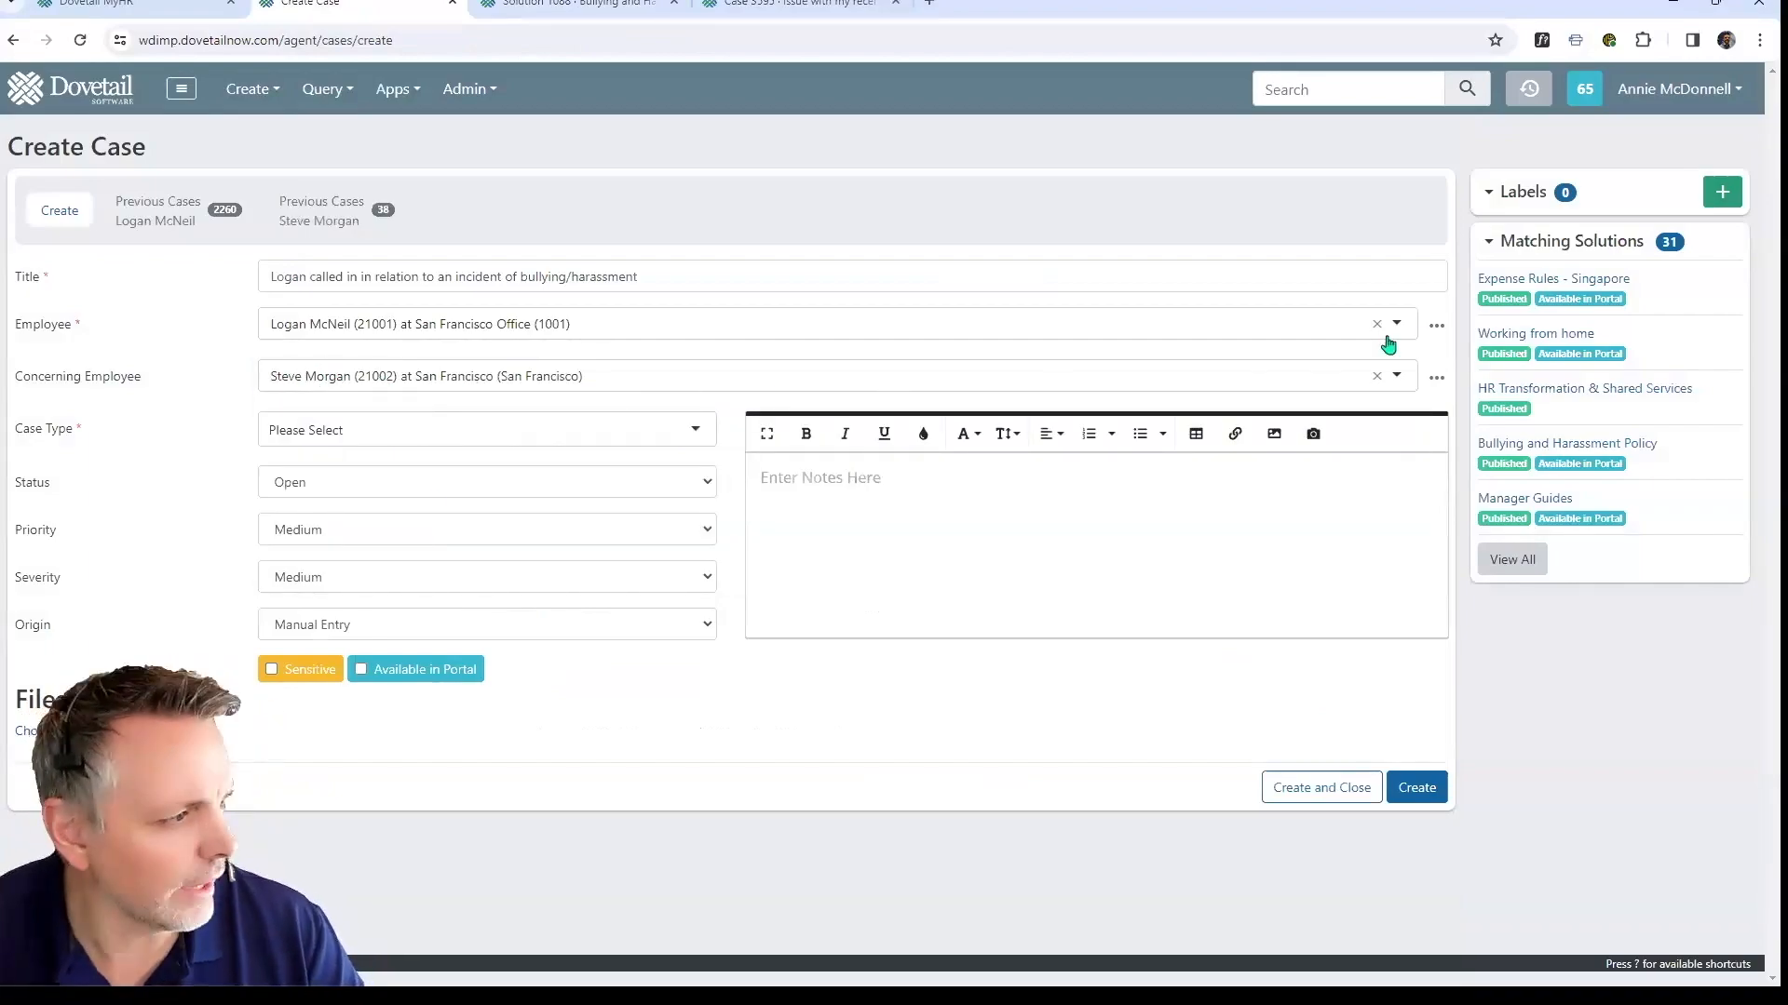
Review the employee's profile summary, including personal, position, compensation and manager details.
{"action": "left_click", "coordinate": [1435, 328]}
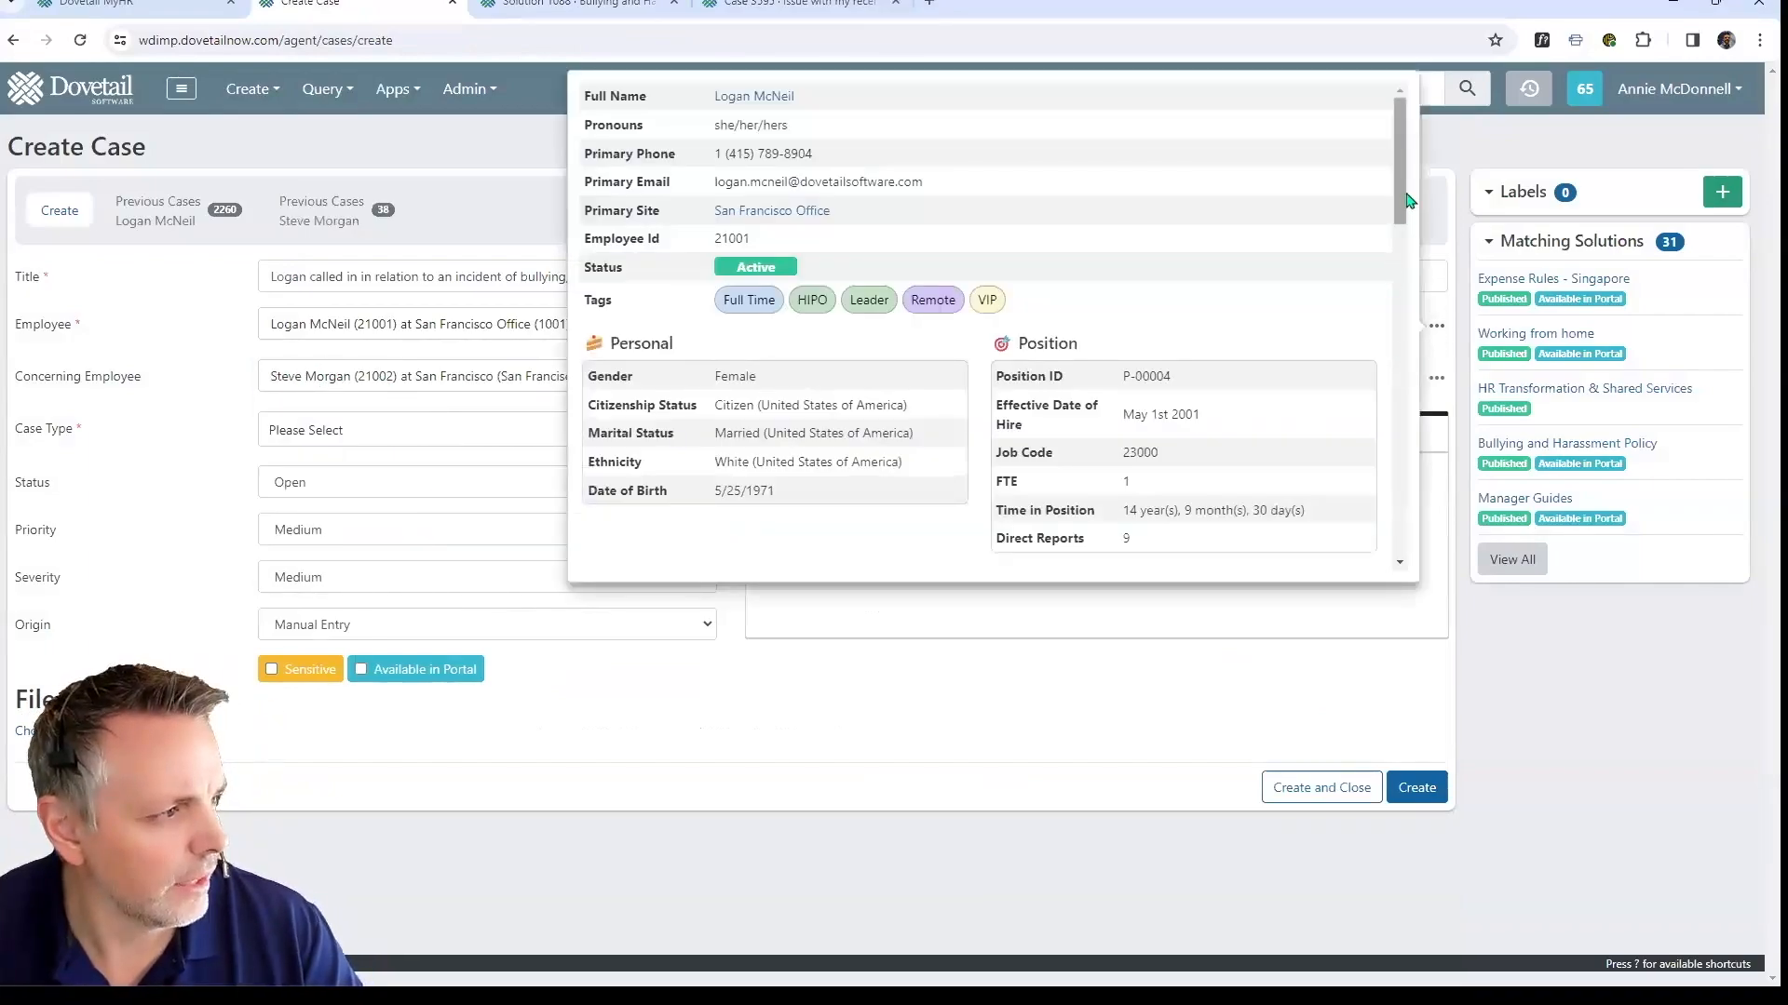
{"action": "scroll", "coordinate": [1404, 239], "scroll_direction": "down", "scroll_amount": 3}
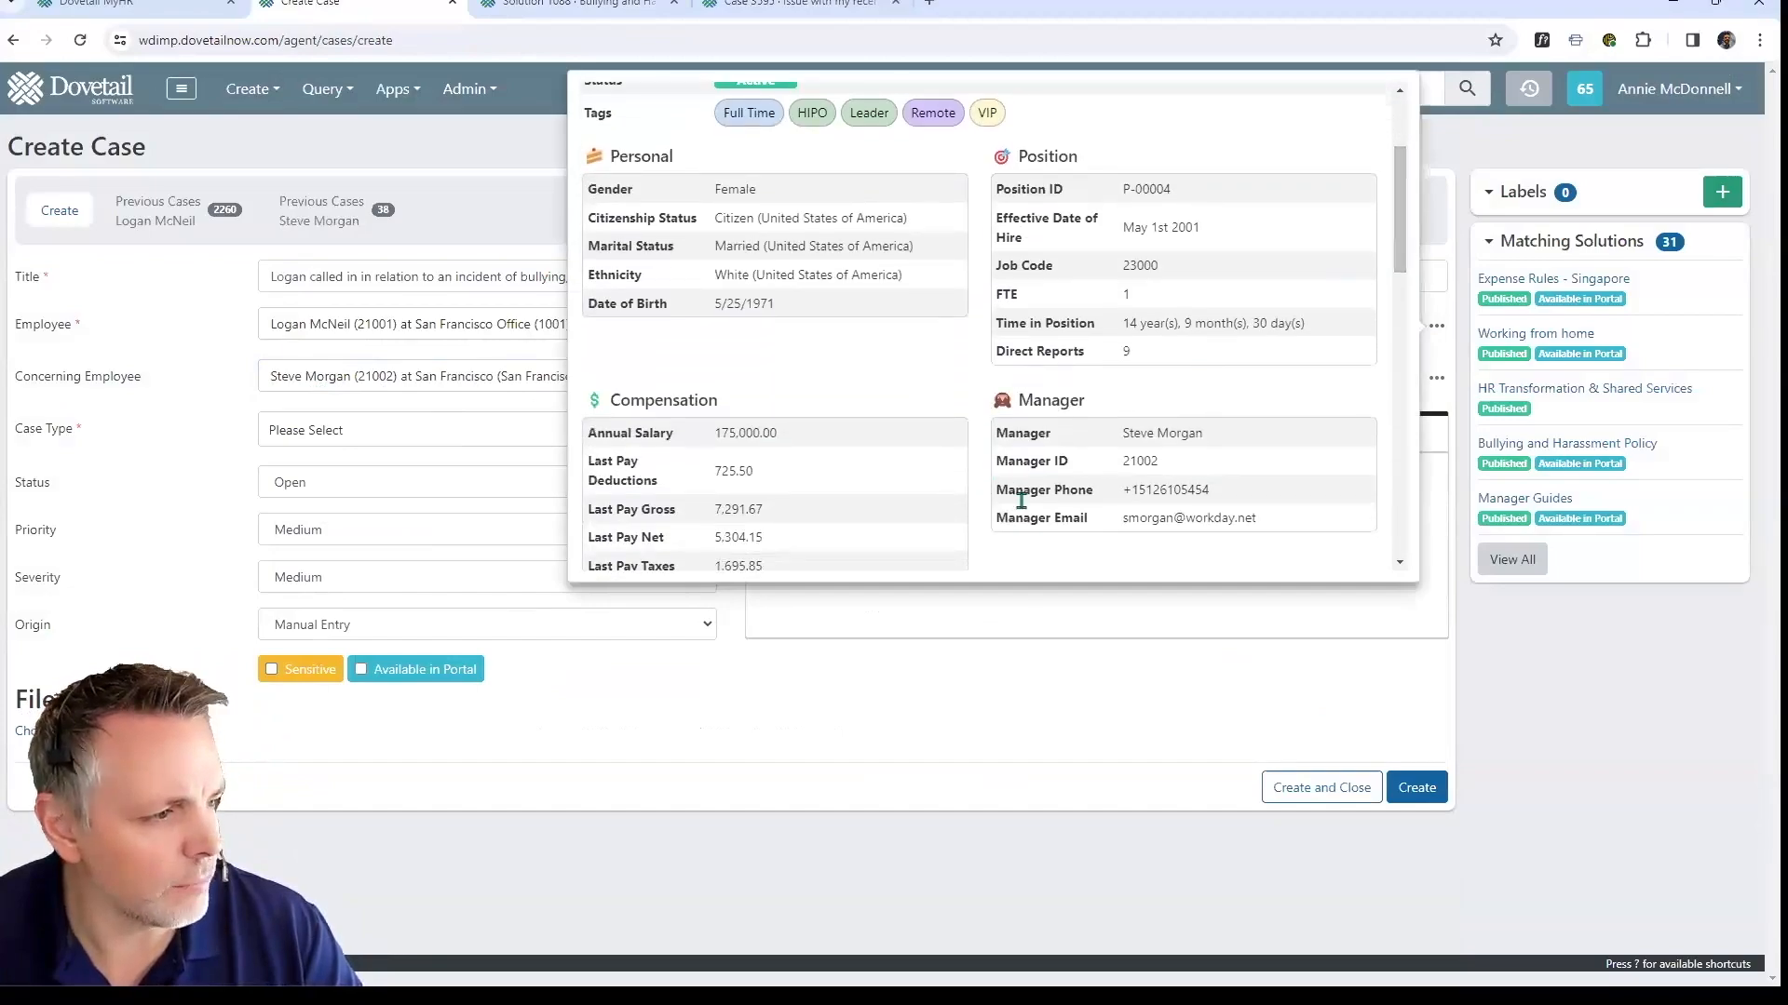
{"action": "left_click", "coordinate": [898, 820]}
Set the case type to Employee Relations with Grievance as its subtype, and look over the Additional Details questions.
{"action": "left_click", "coordinate": [333, 438]}
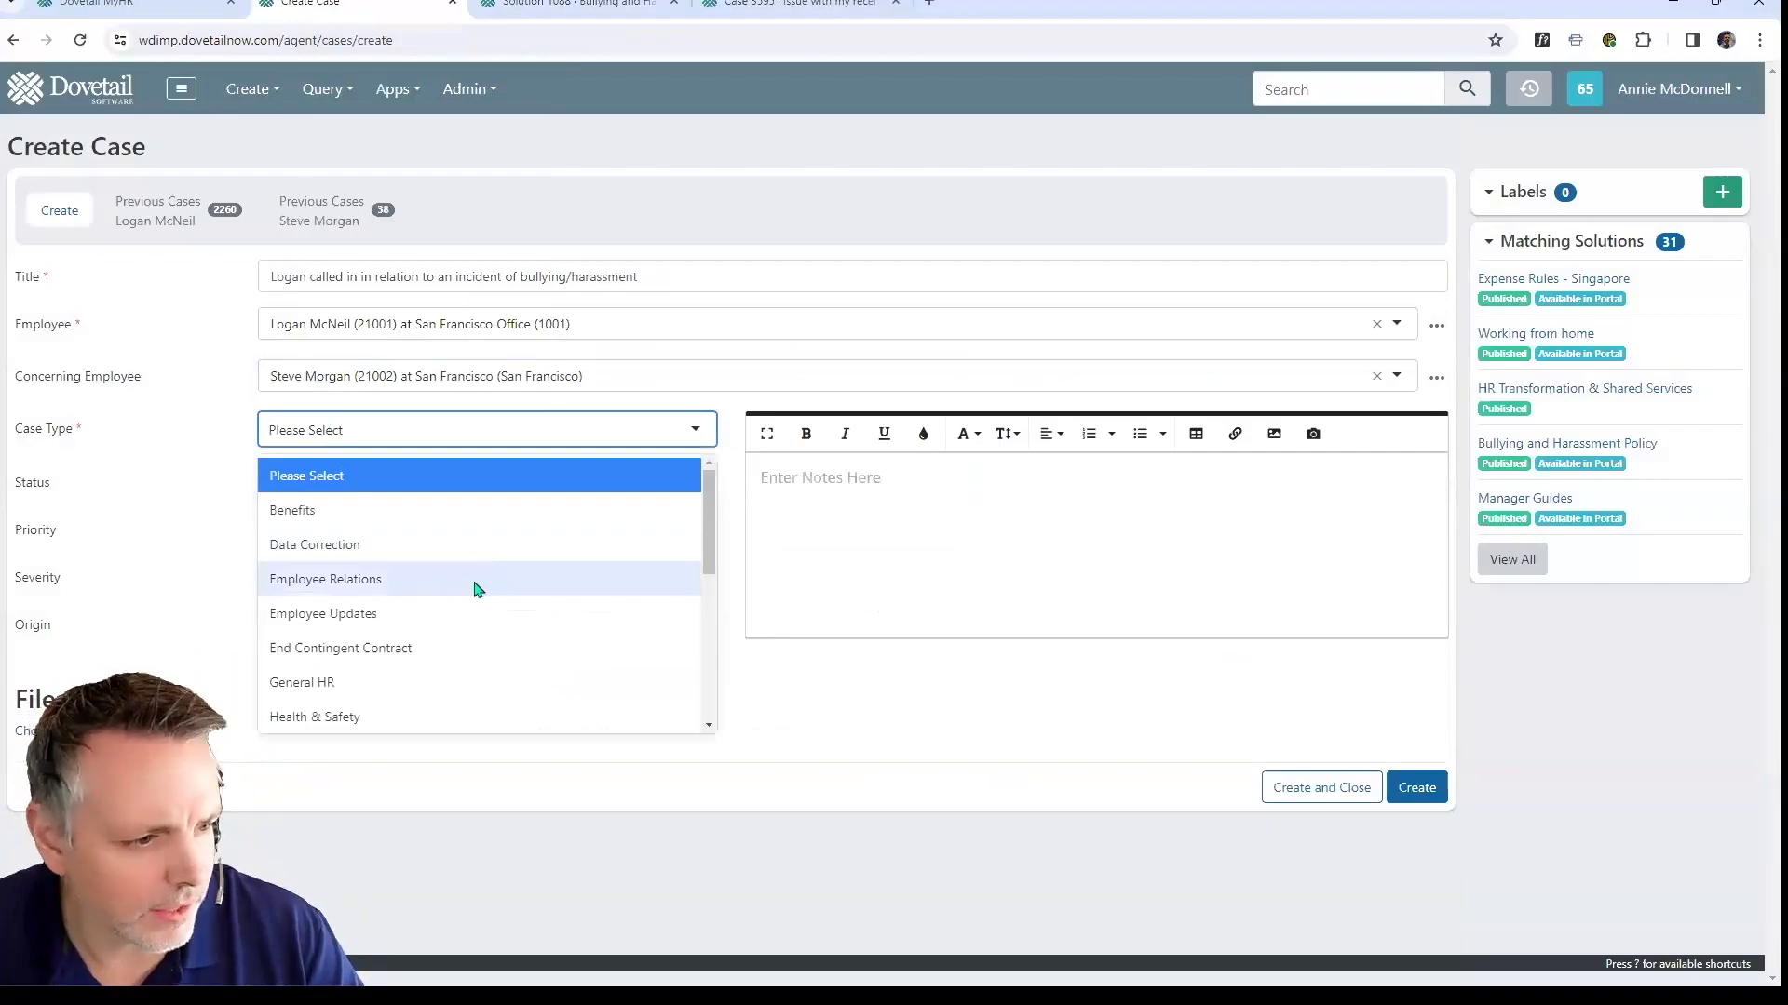
{"action": "left_click", "coordinate": [476, 582]}
{"action": "left_click", "coordinate": [426, 473]}
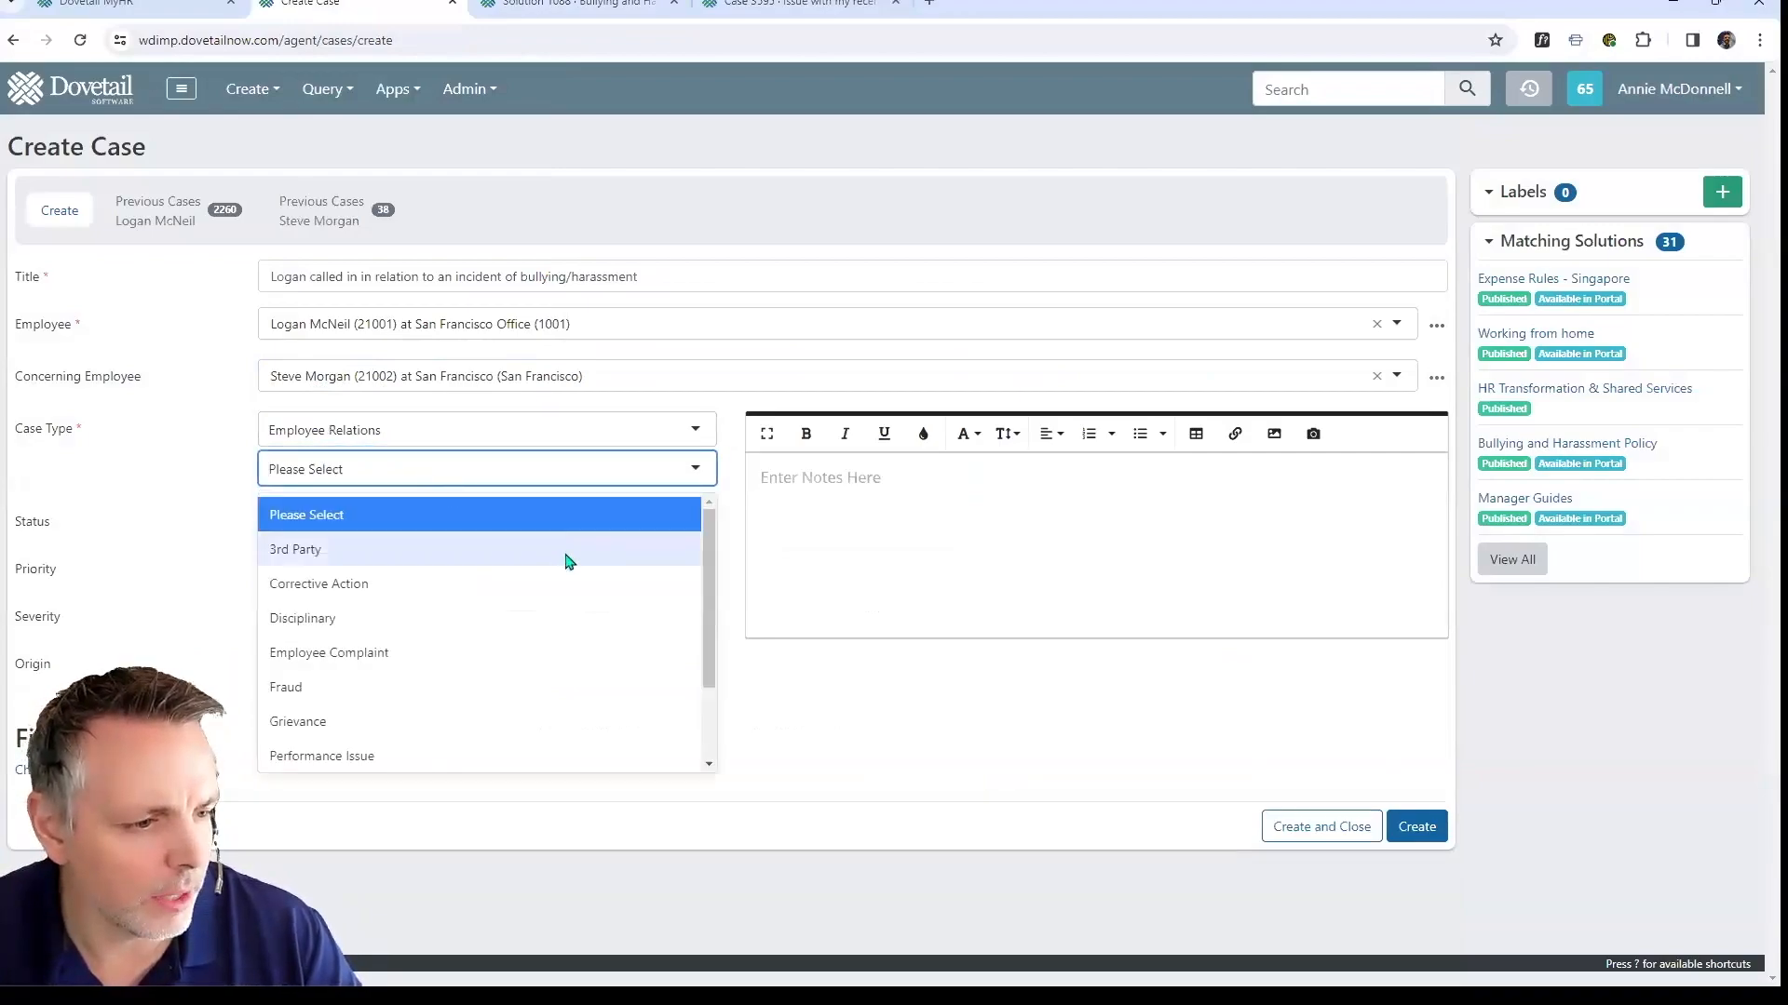
{"action": "left_click", "coordinate": [364, 724]}
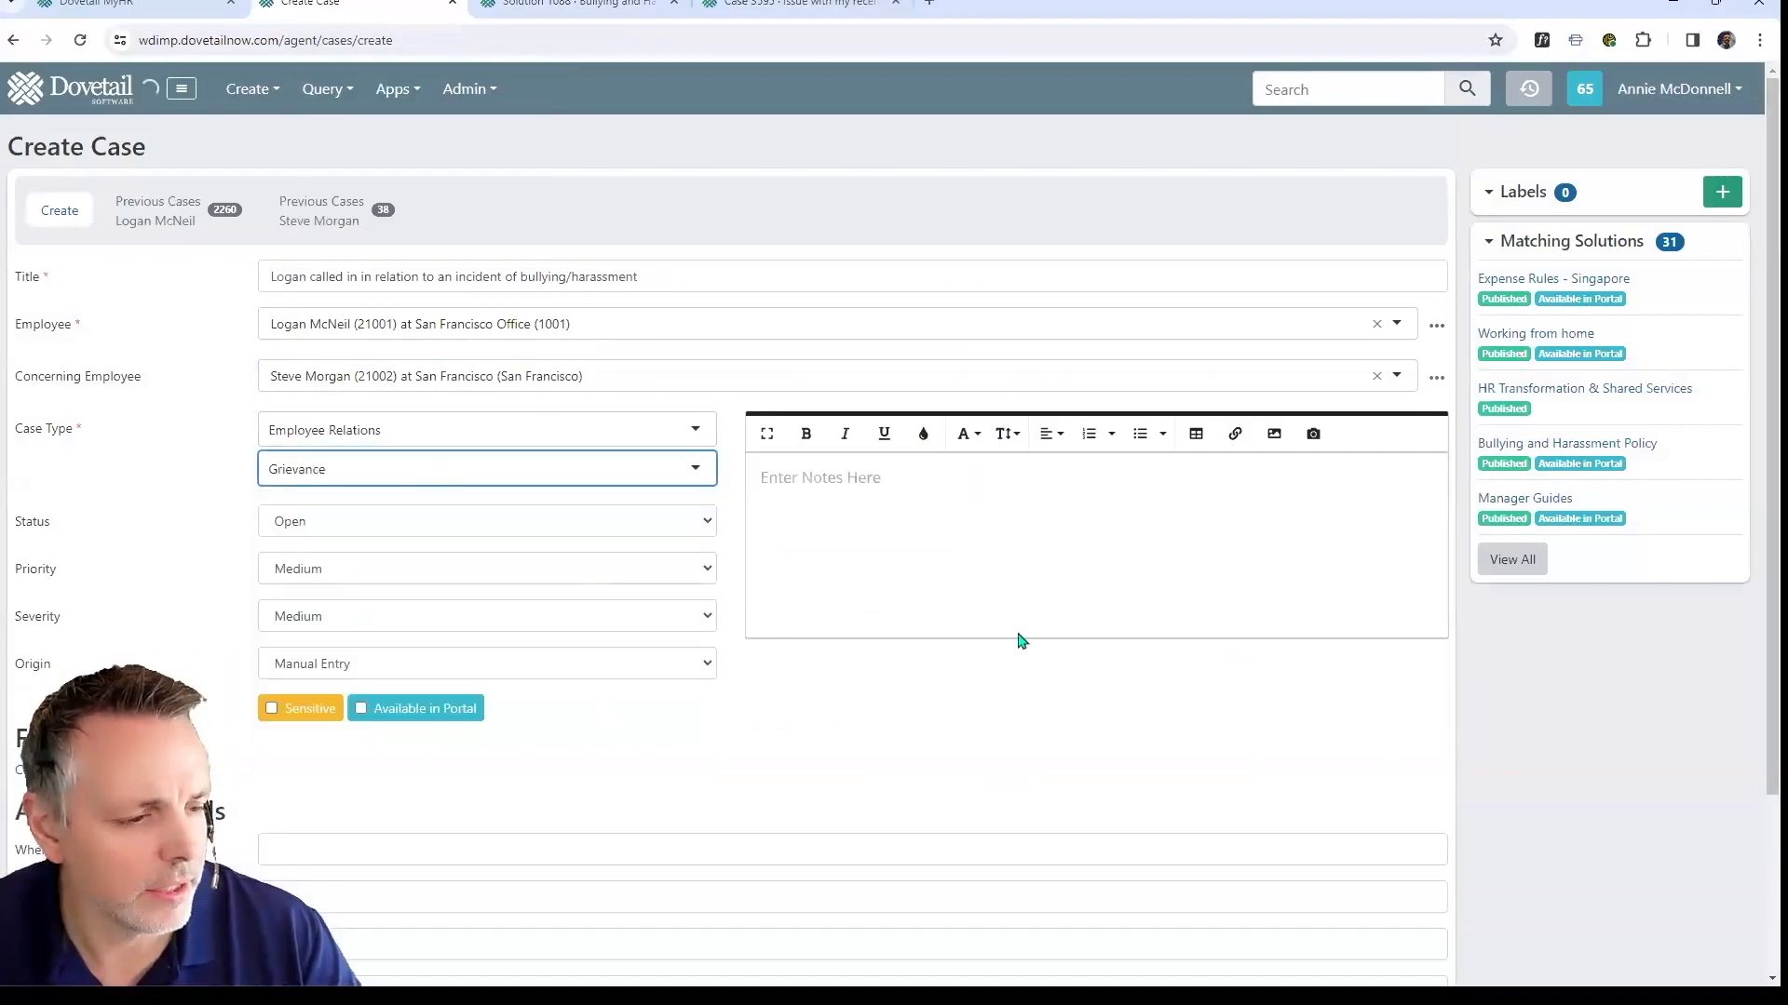
{"action": "scroll", "coordinate": [1021, 641], "scroll_direction": "down", "scroll_amount": 1}
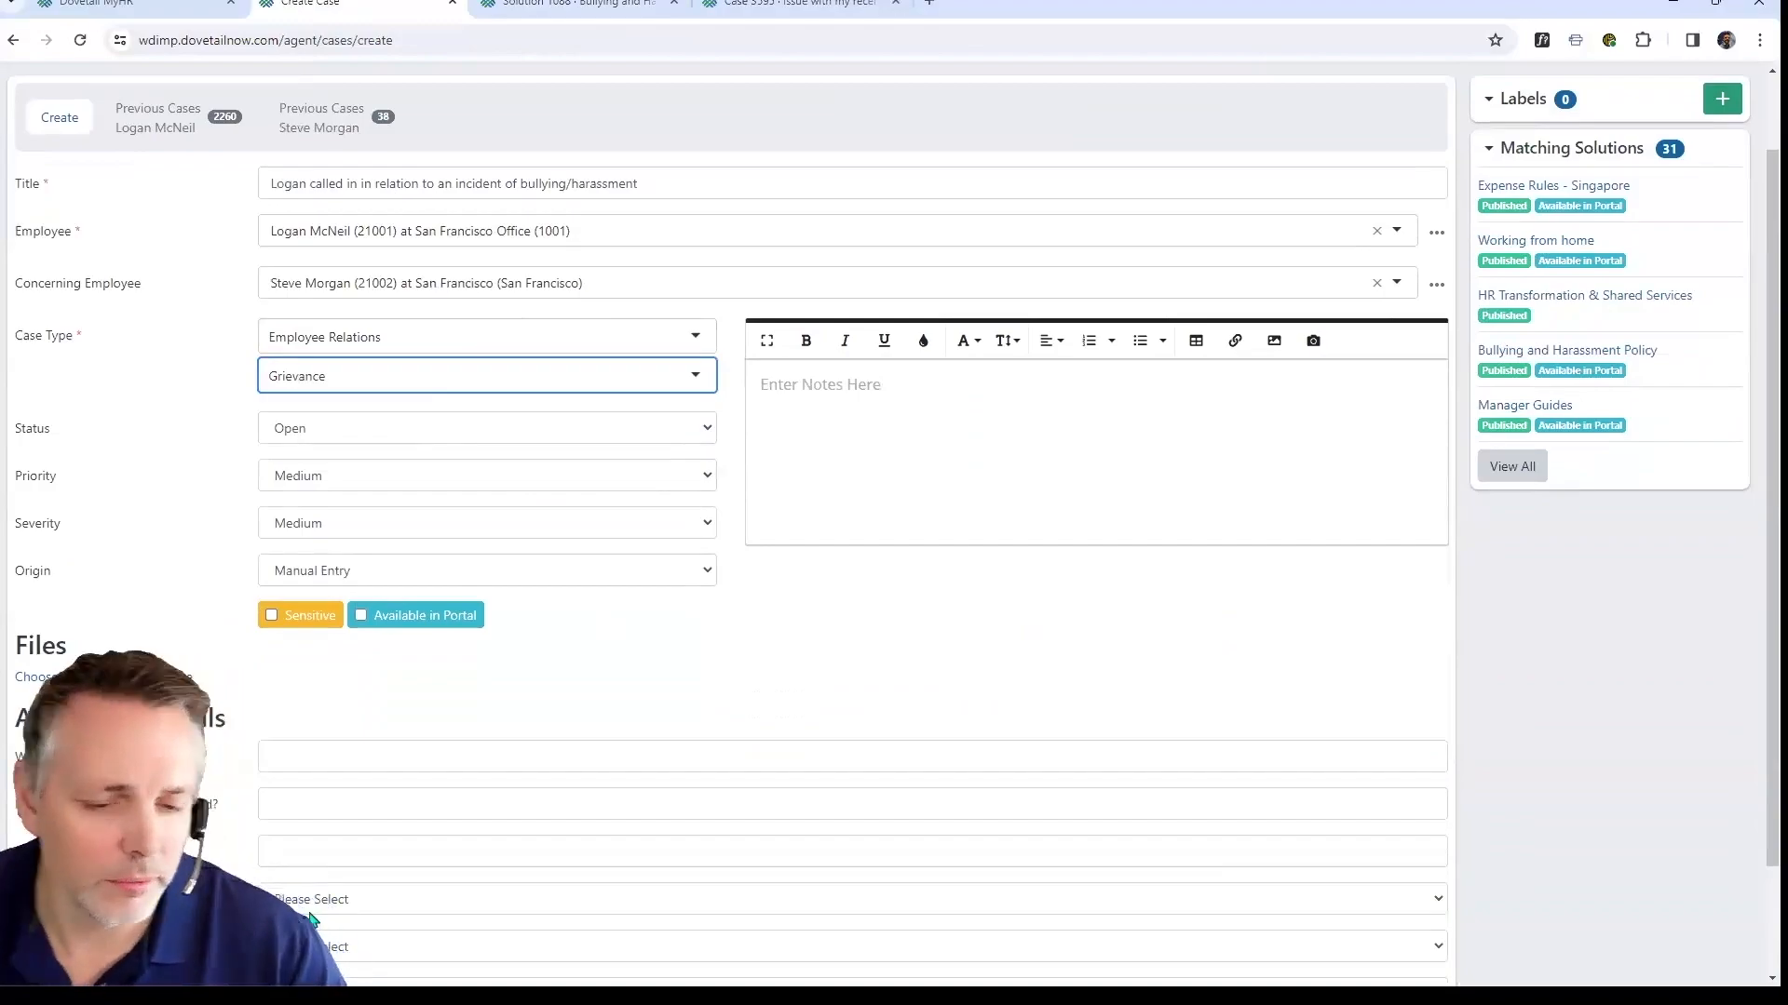
{"action": "scroll", "coordinate": [317, 652], "scroll_direction": "down", "scroll_amount": 2}
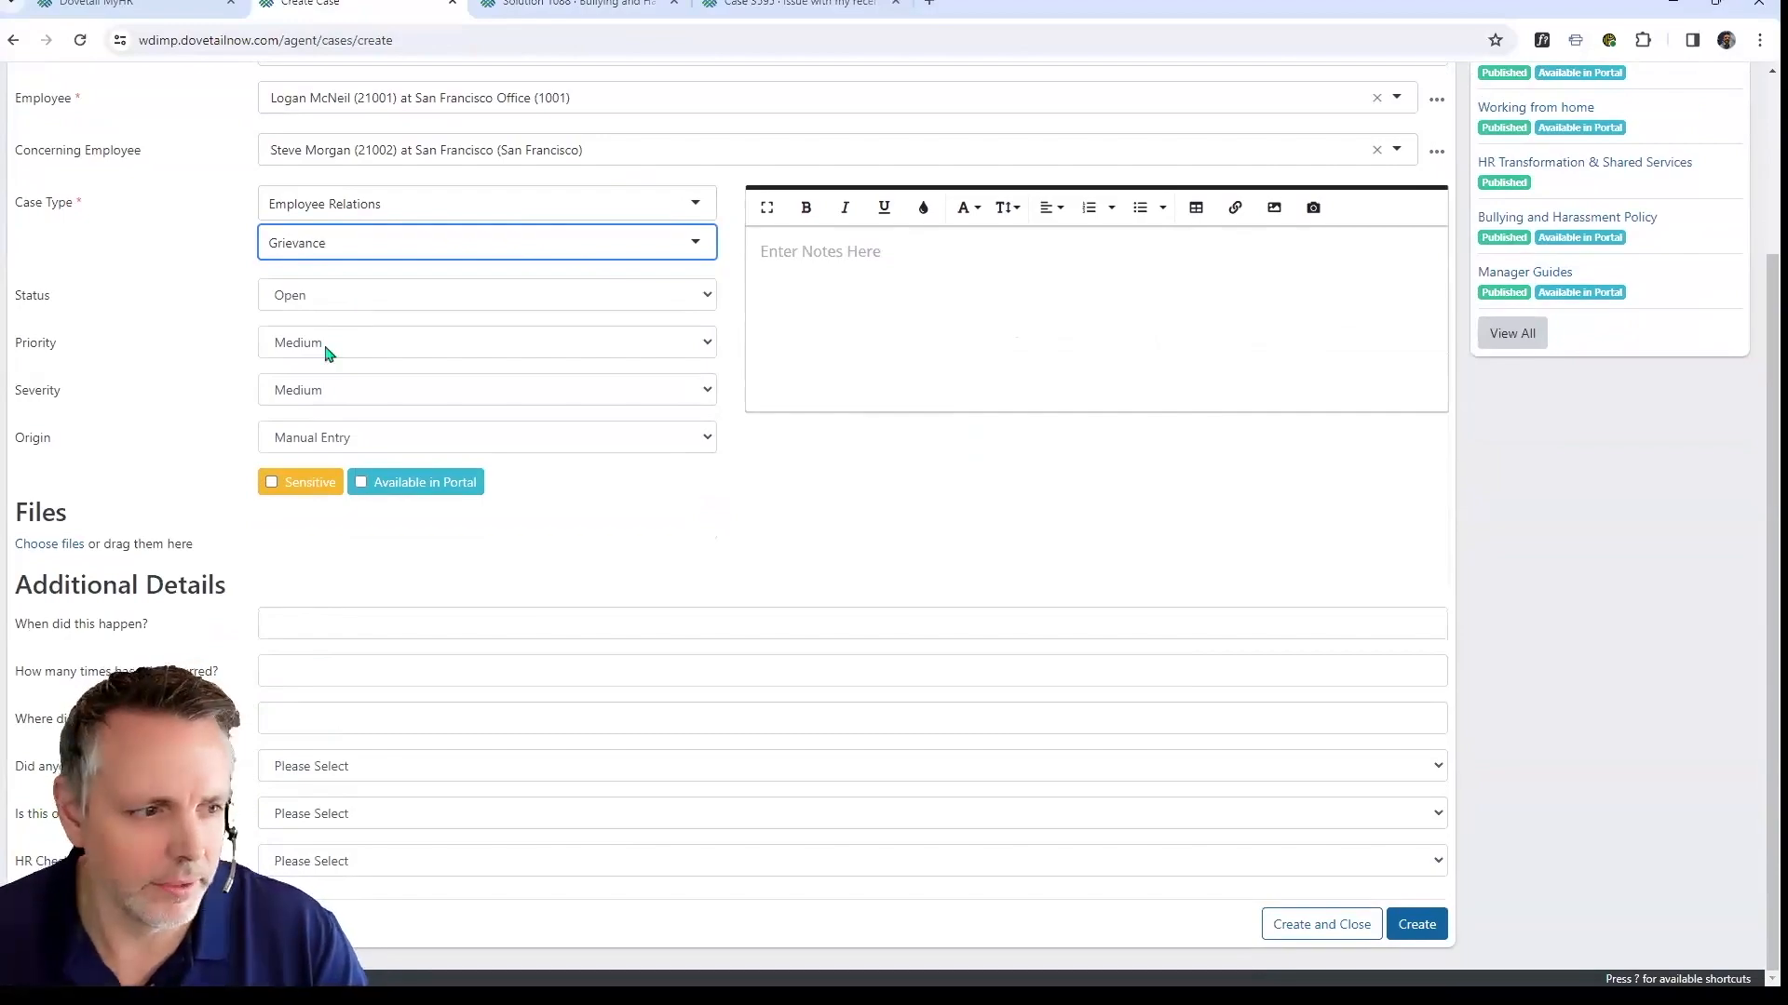
Write a case note that the employee called in and was unhappy about a recent incident with the concerning employee.
{"action": "scroll", "coordinate": [327, 351], "scroll_direction": "up", "scroll_amount": 1}
{"action": "left_click", "coordinate": [828, 344]}
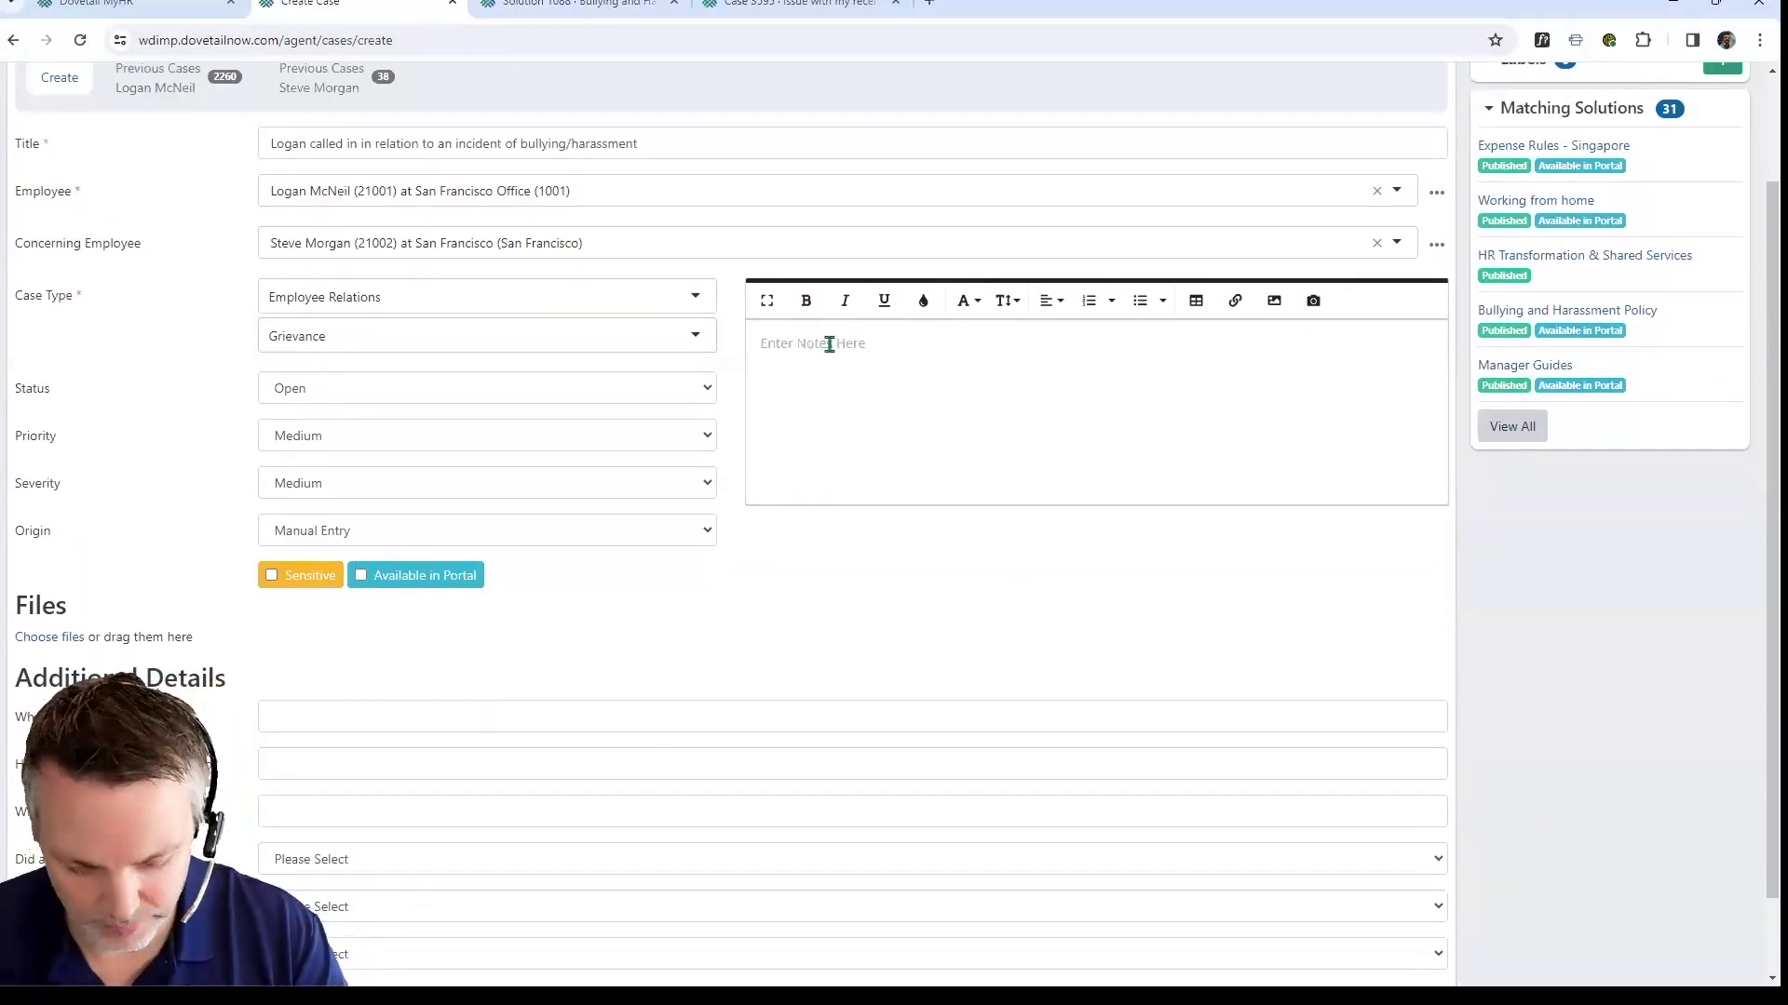
{"action": "type", "text": "Logan called in, was u"}
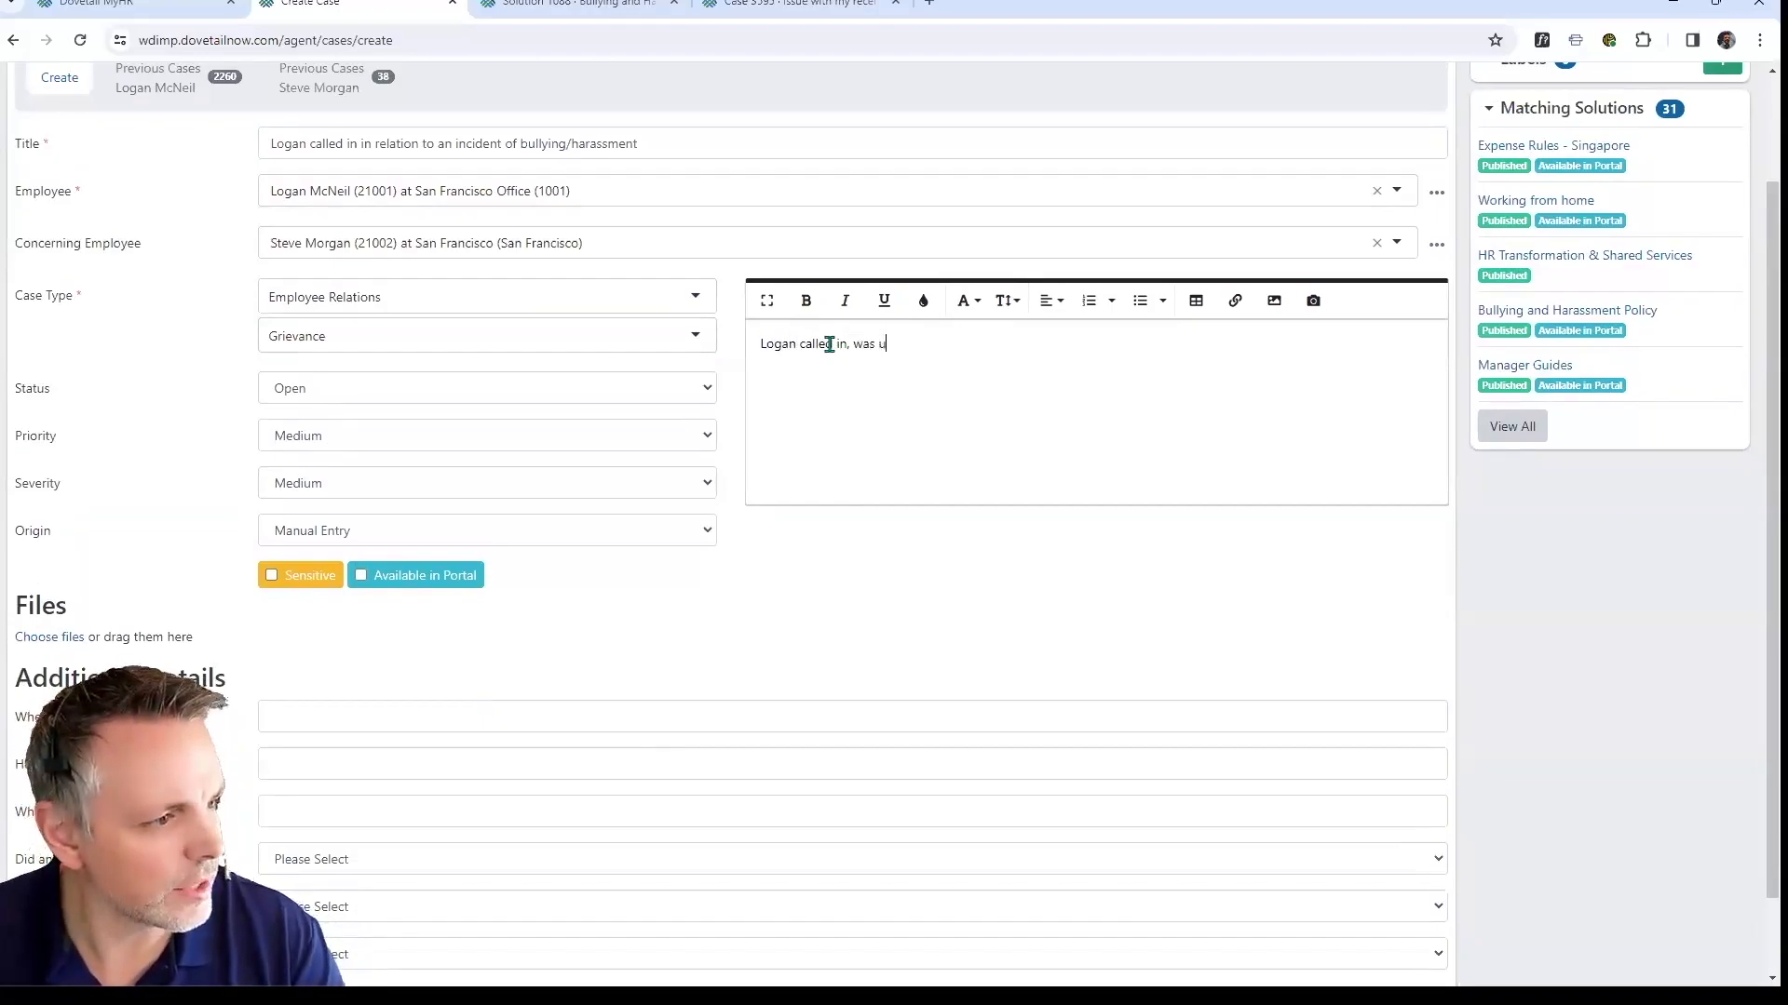
{"action": "type", "text": "nhappy about a recent incident with Steve."}
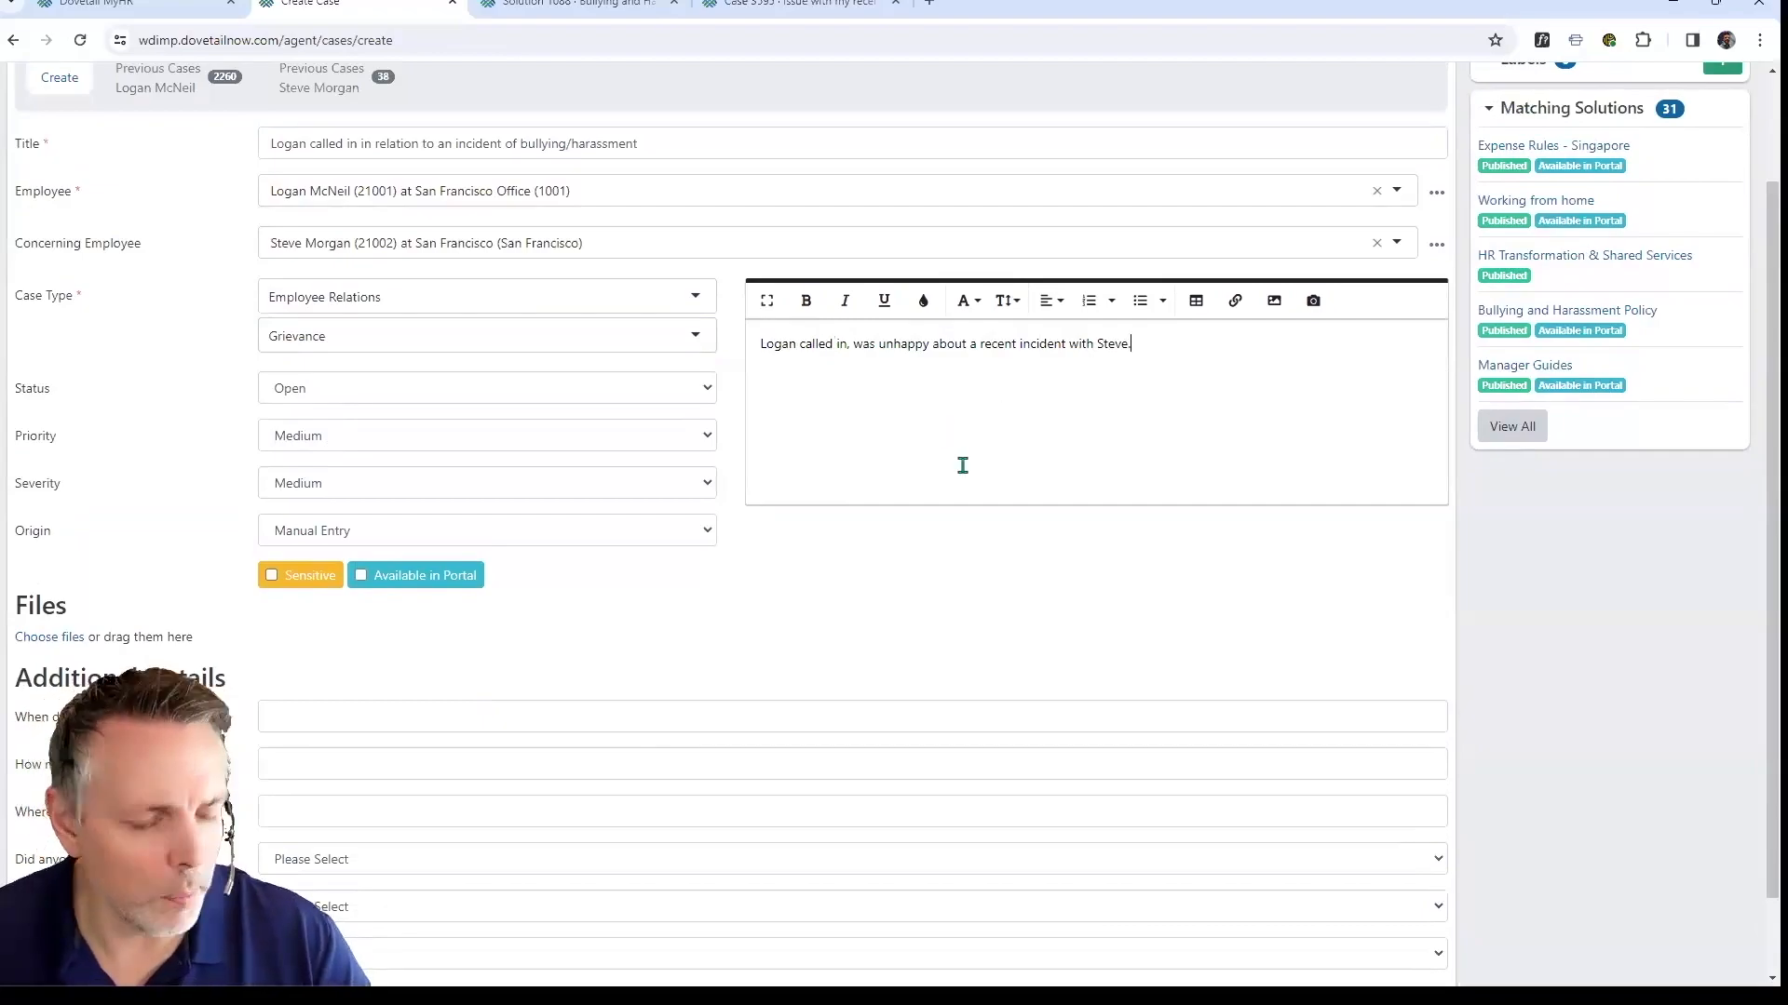
{"action": "scroll", "coordinate": [679, 411], "scroll_direction": "down", "scroll_amount": 1}
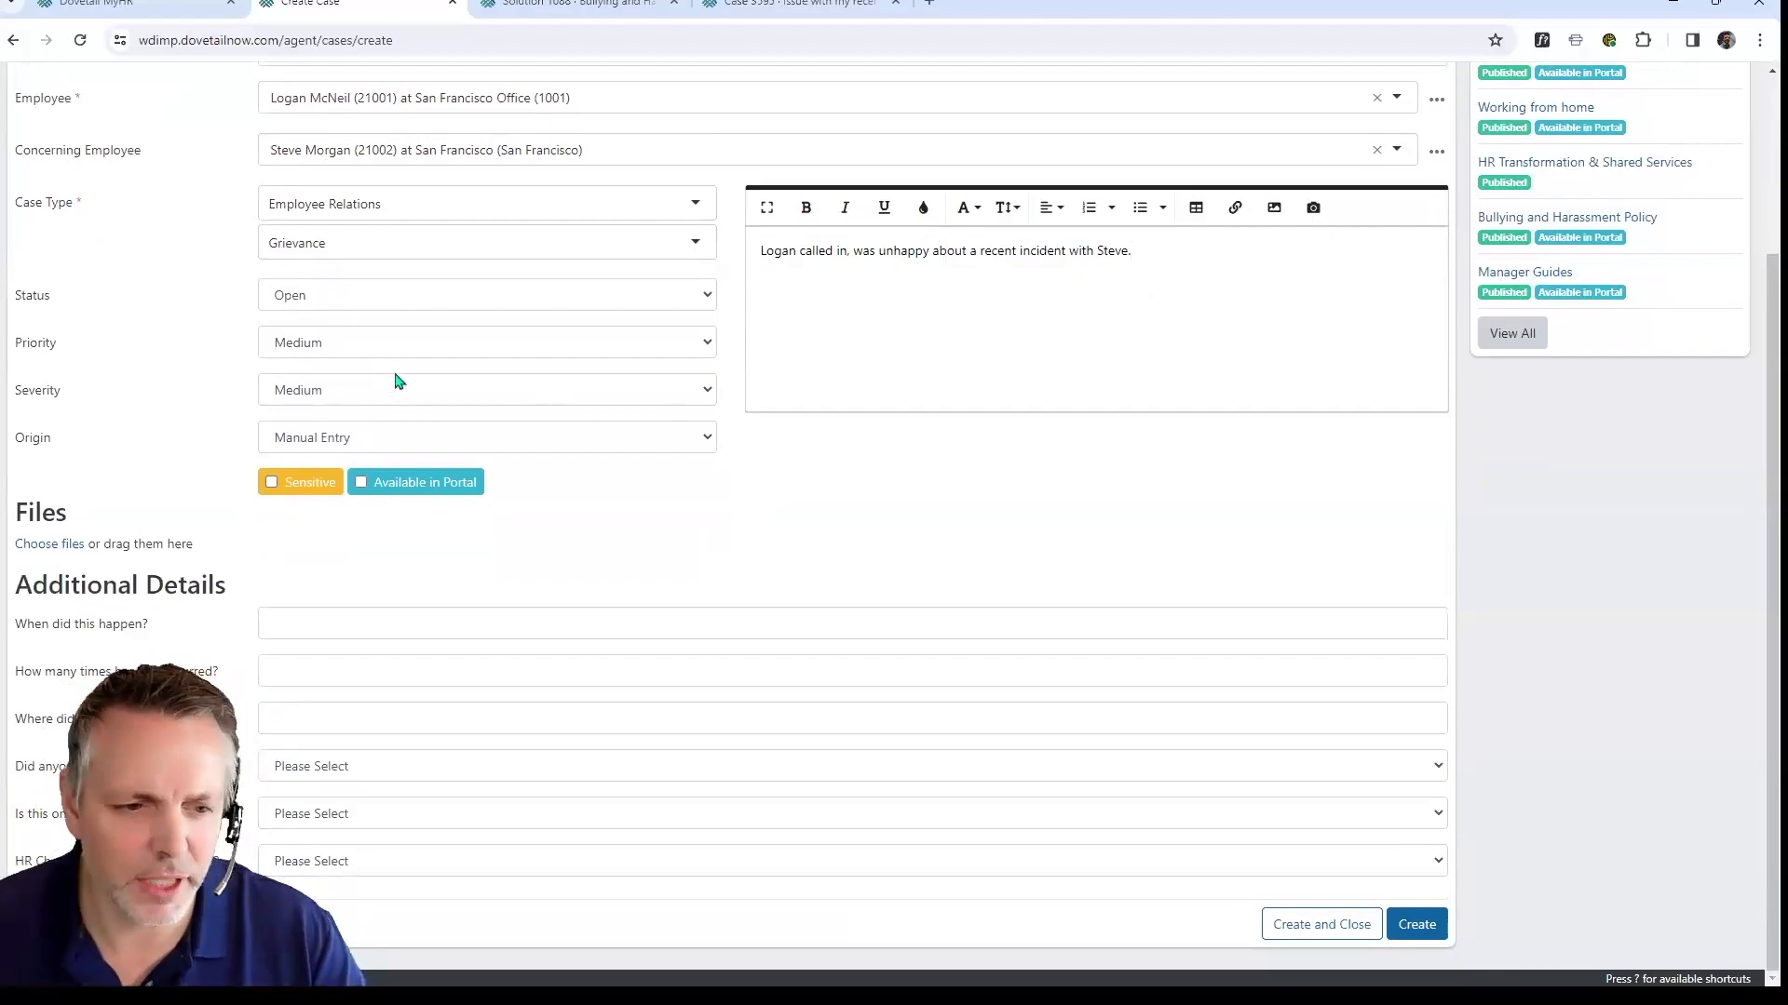
Check the available priority levels, keep Medium, and create the case.
{"action": "left_click", "coordinate": [386, 342]}
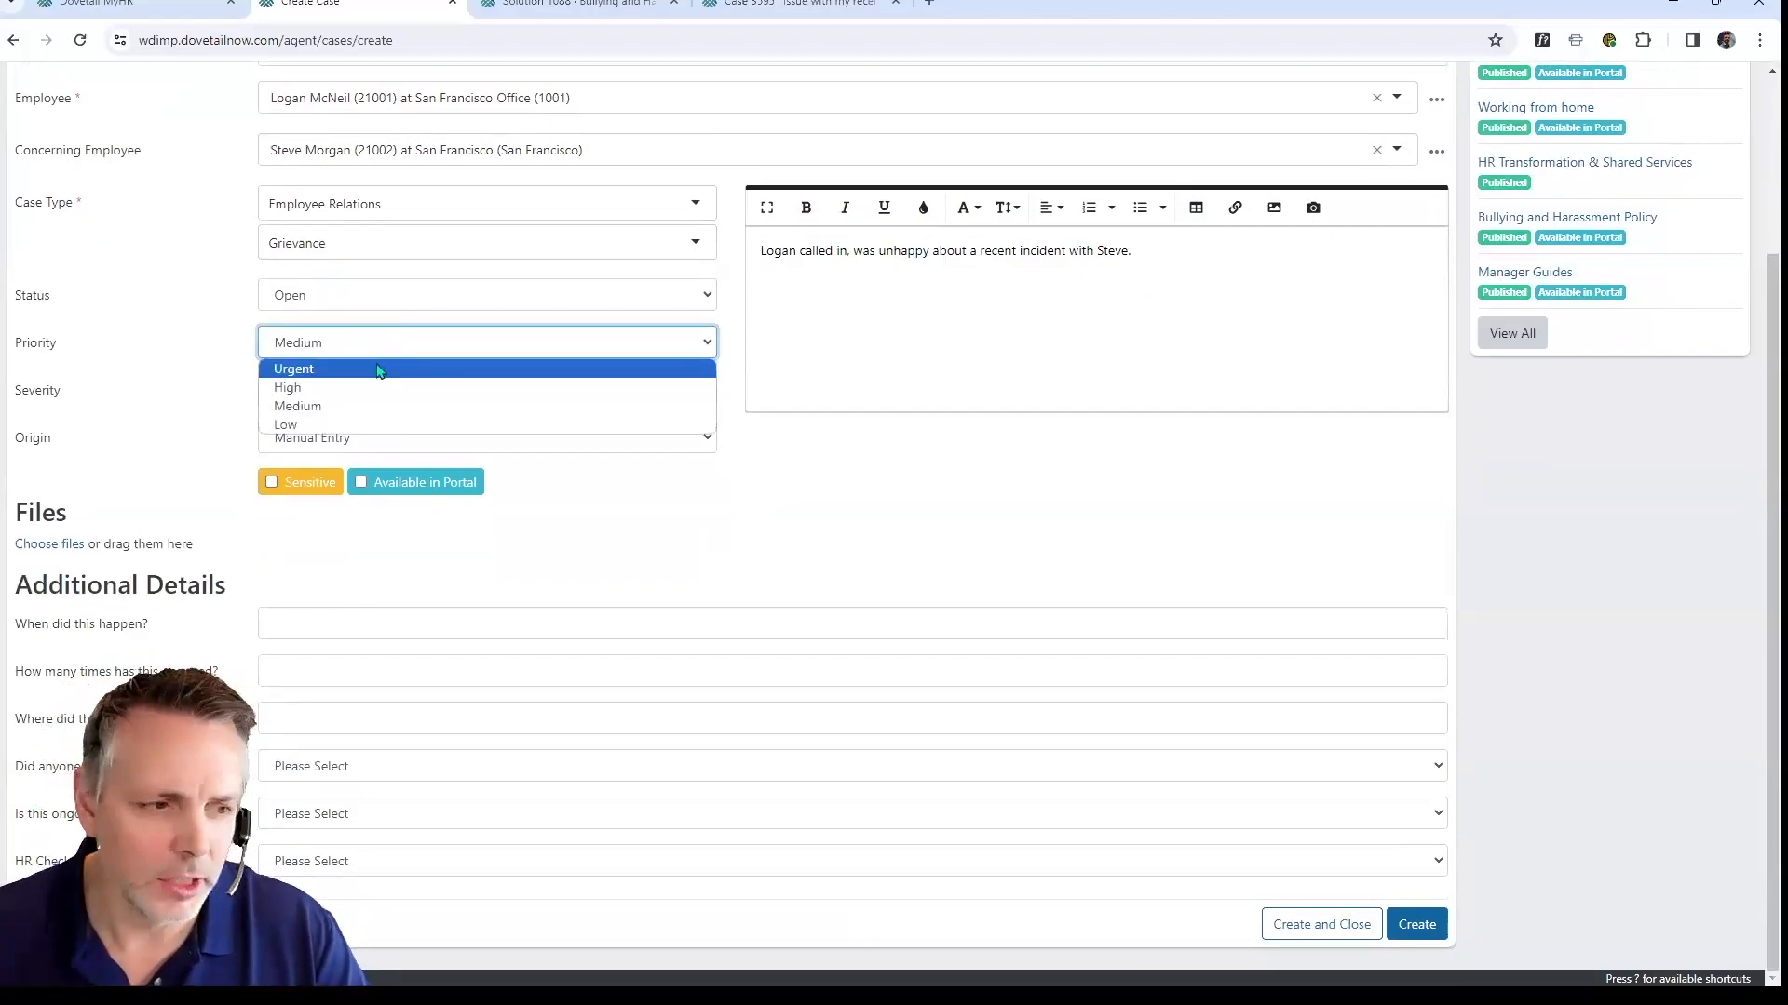
{"action": "left_click", "coordinate": [847, 519]}
{"action": "left_click", "coordinate": [1425, 933]}
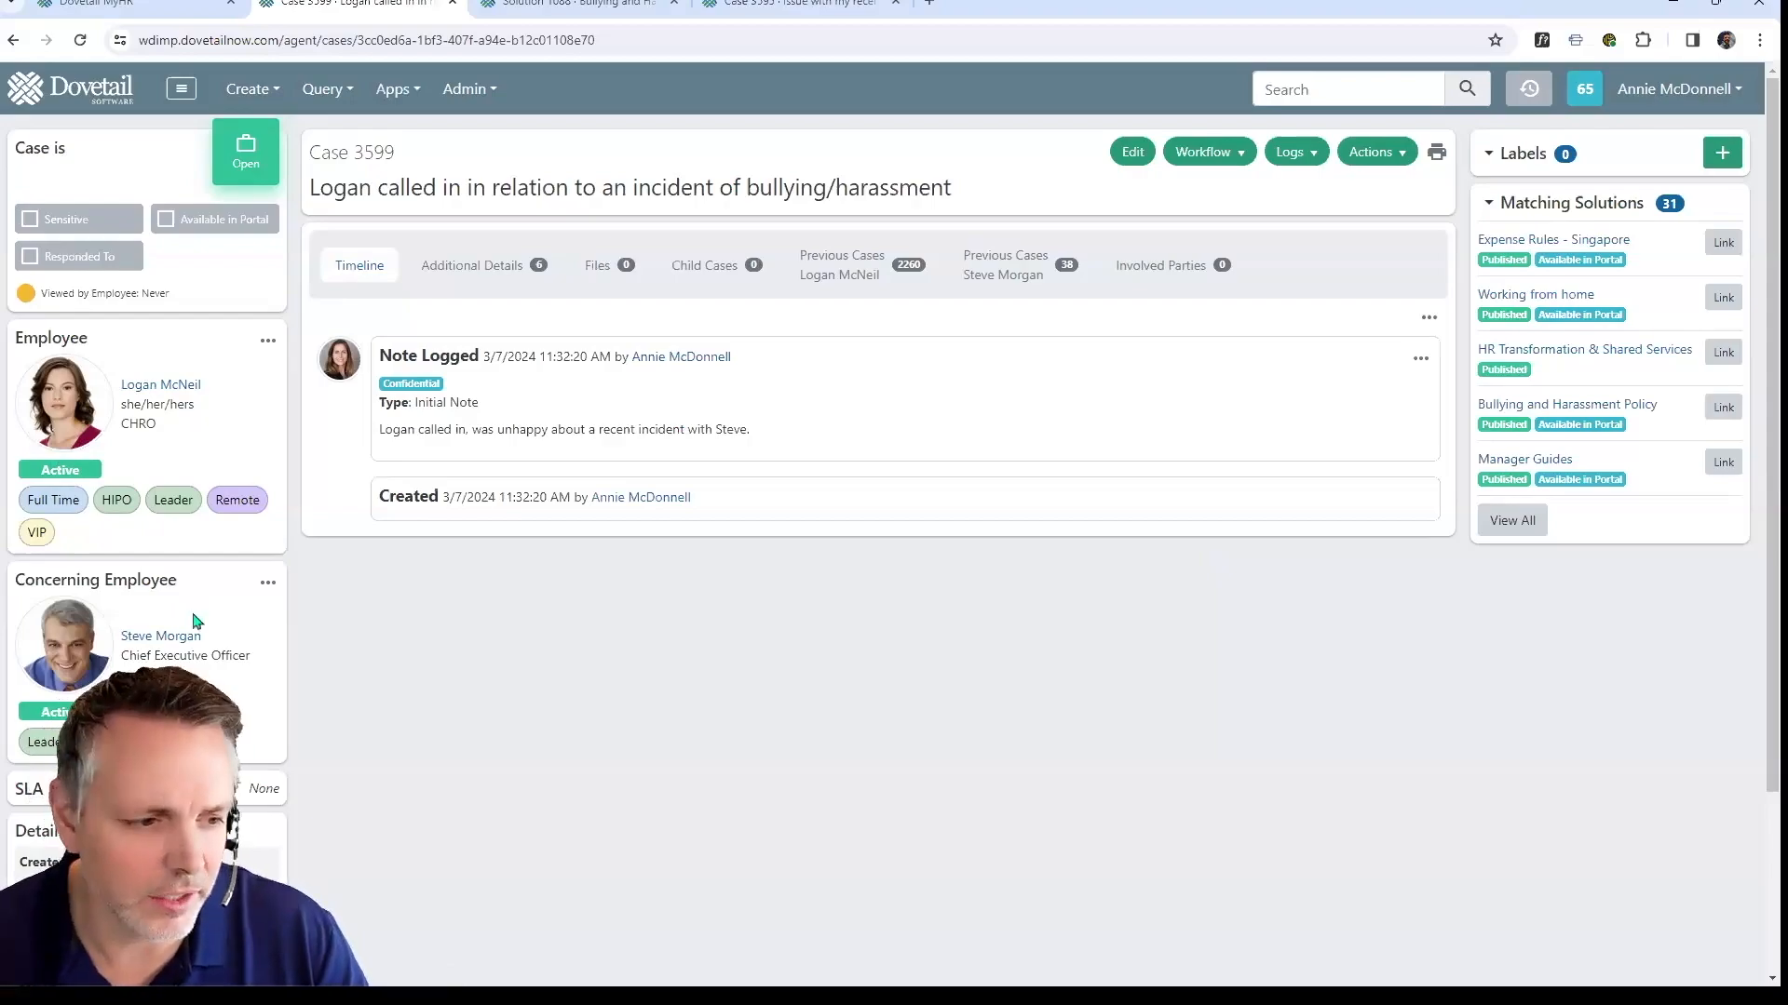
Review the created case's employee and case details, and its Additional Details questions.
{"action": "scroll", "coordinate": [186, 663], "scroll_direction": "down", "scroll_amount": 3}
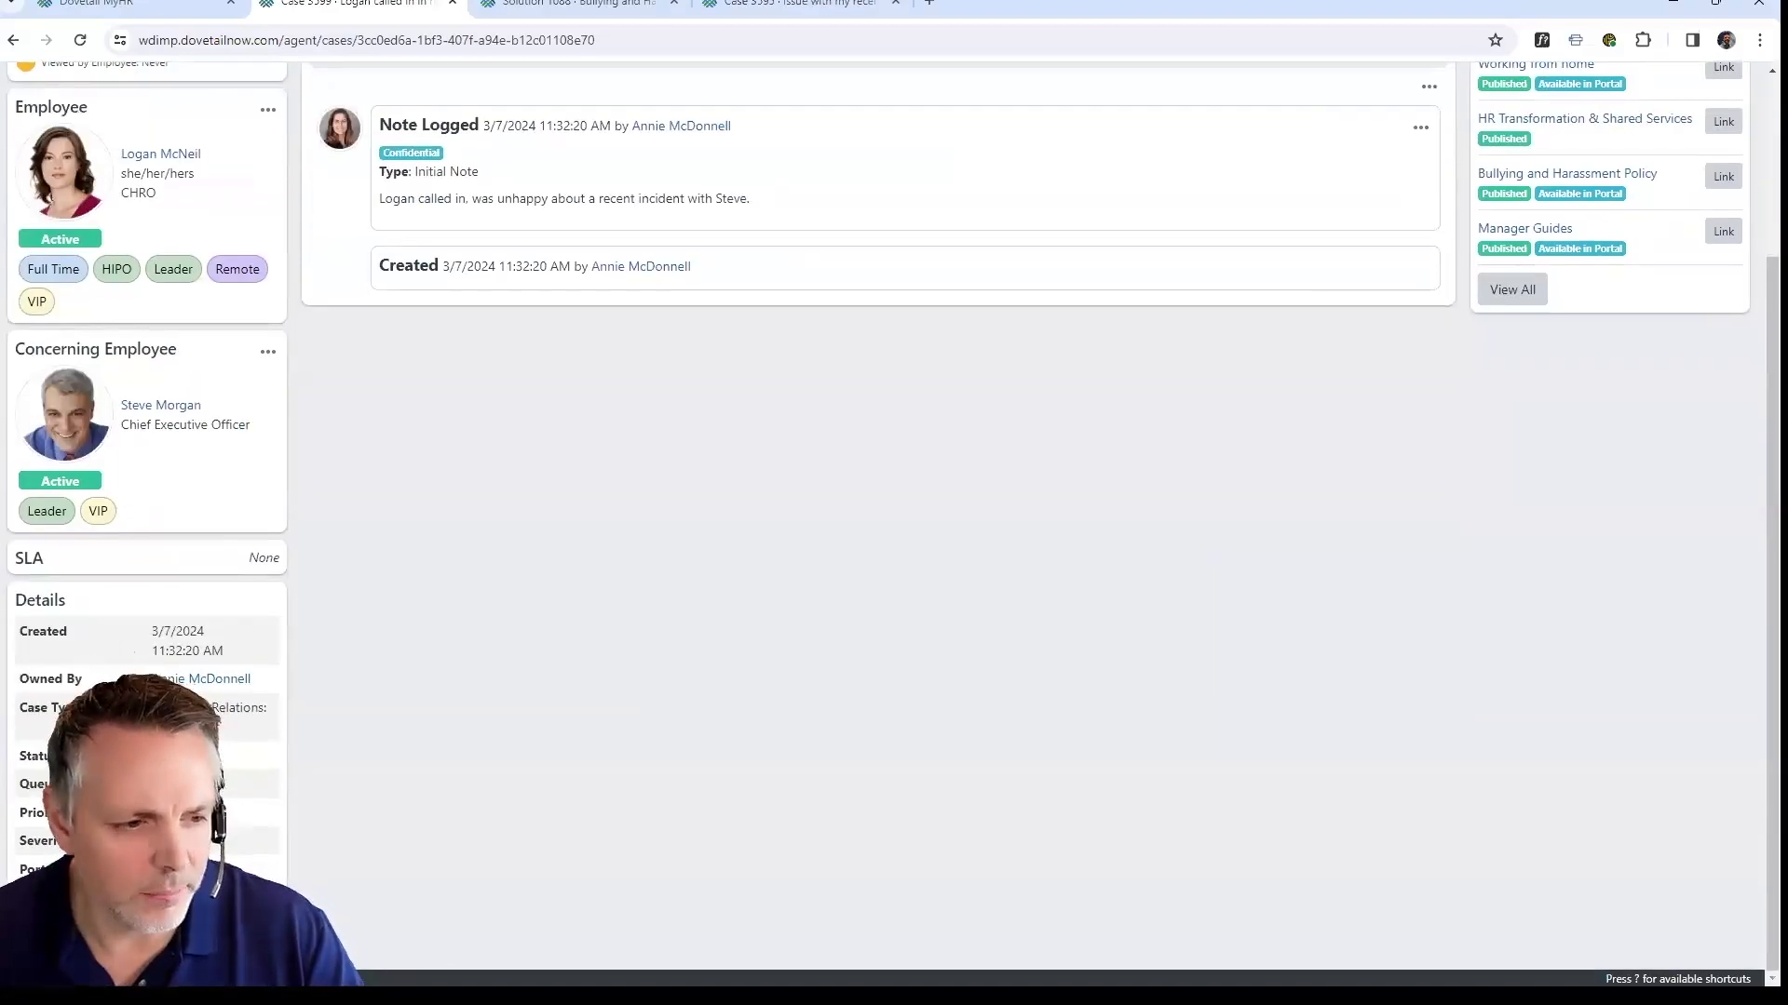
{"action": "scroll", "coordinate": [894, 466], "scroll_direction": "up", "scroll_amount": 3}
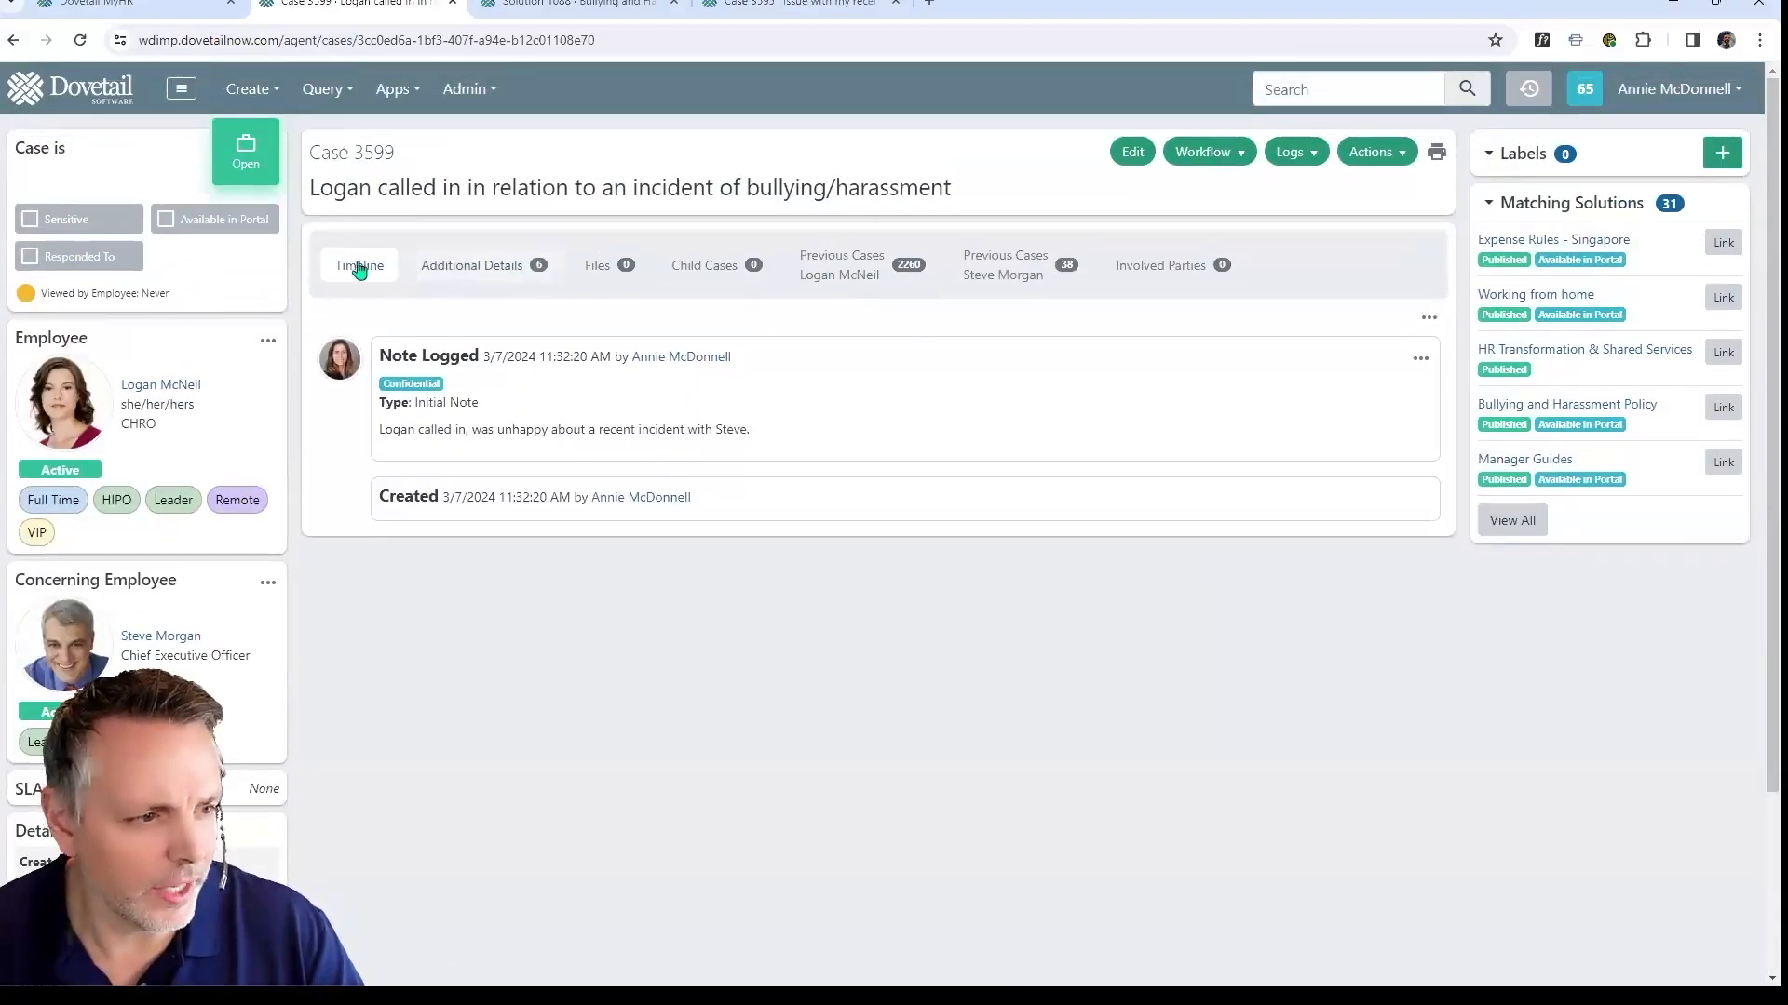
{"action": "left_click", "coordinate": [473, 270]}
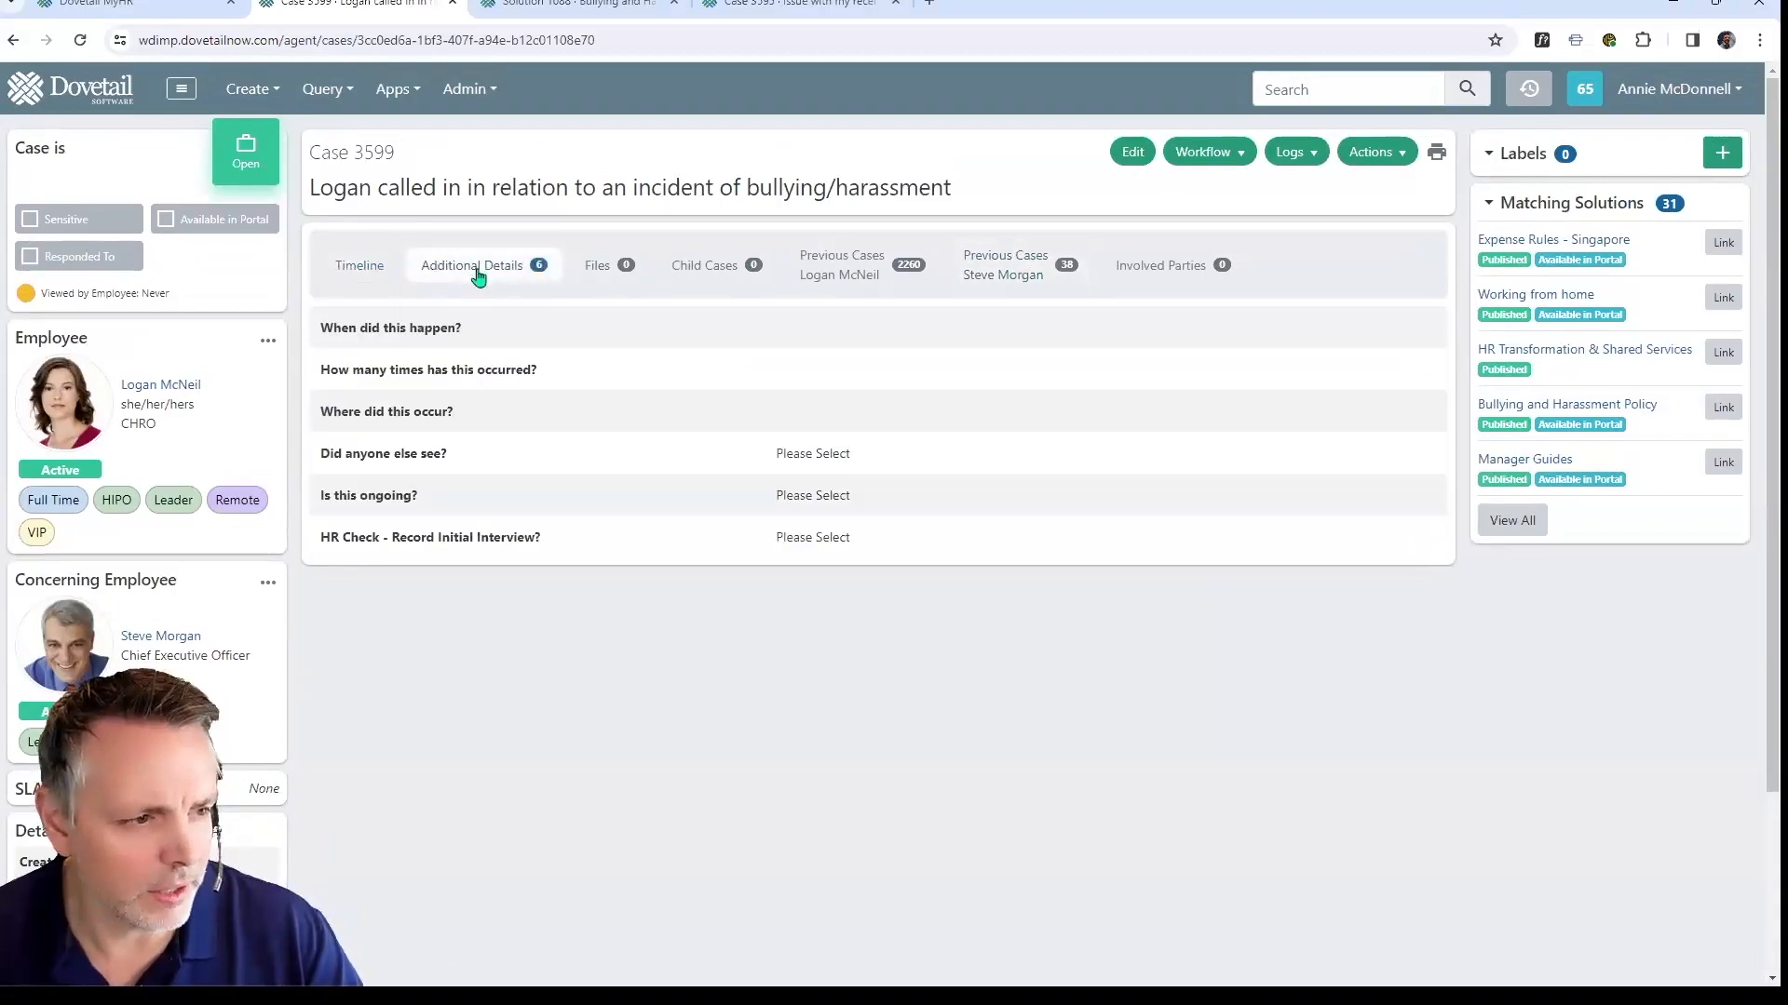
Edit the case to record the incident date as 3/1/2024, 1 occurrence, and the location "Kitchen in office b block".
{"action": "left_click", "coordinate": [1127, 154]}
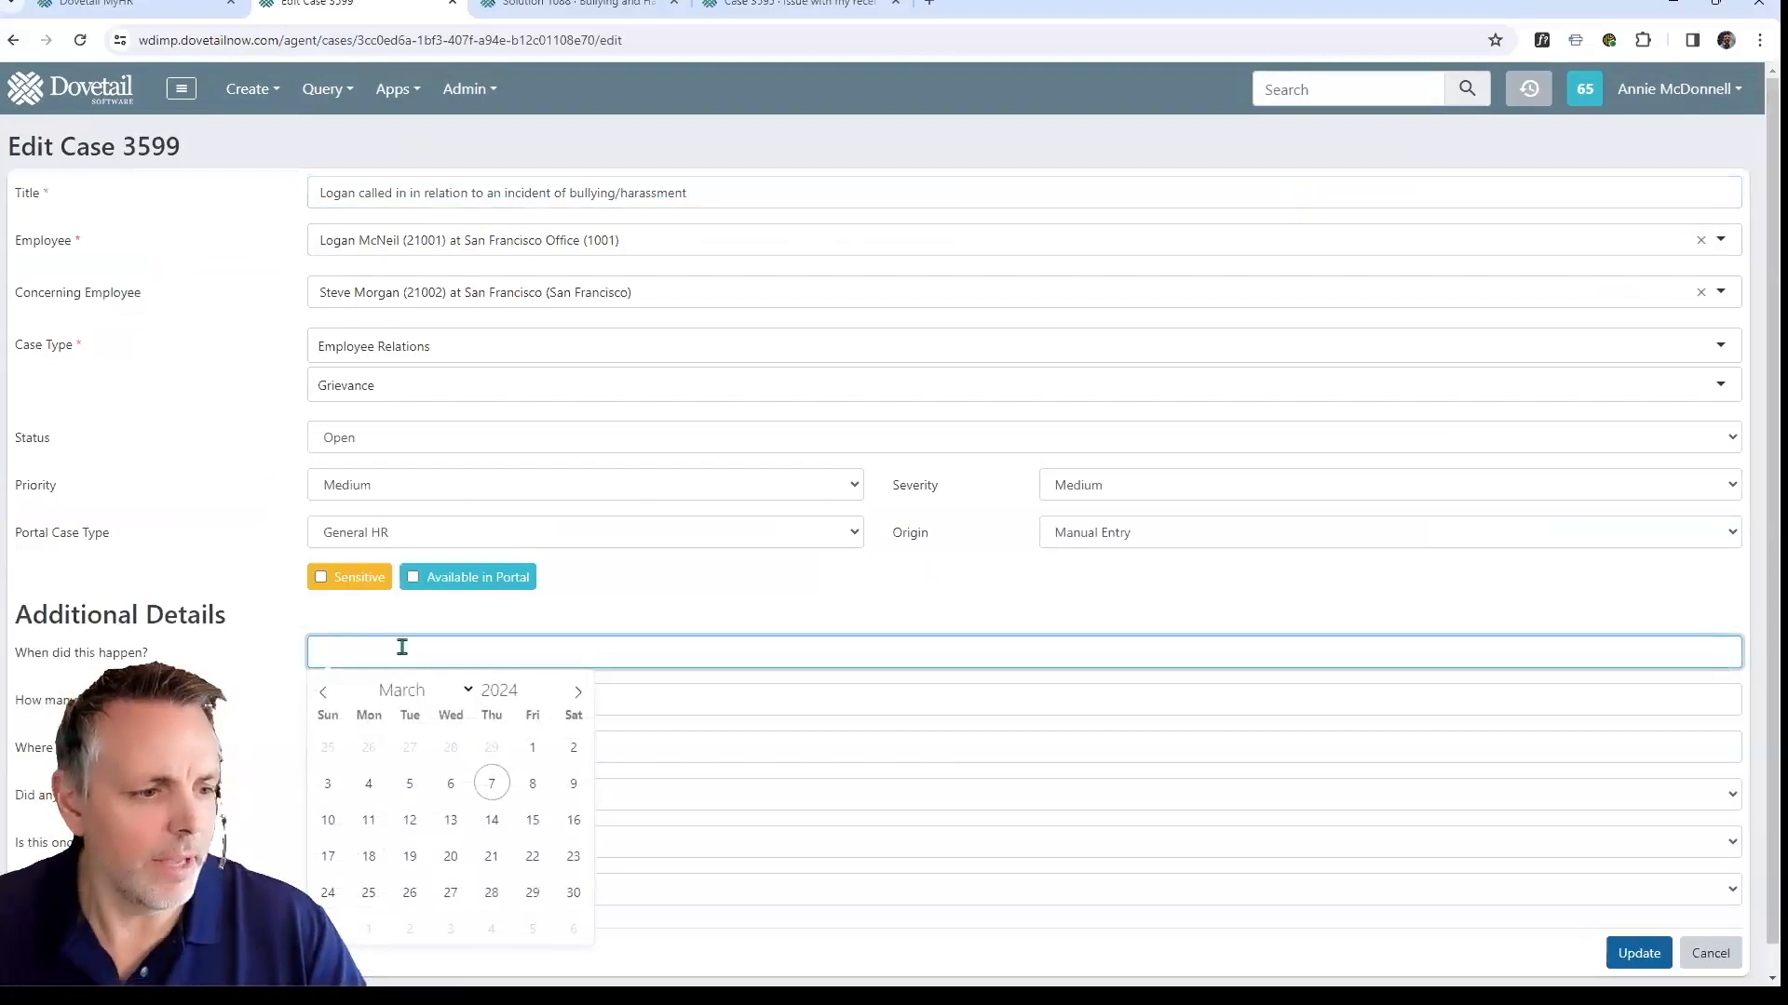
{"action": "left_click", "coordinate": [532, 749]}
{"action": "left_click", "coordinate": [408, 699]}
{"action": "left_click", "coordinate": [345, 749]}
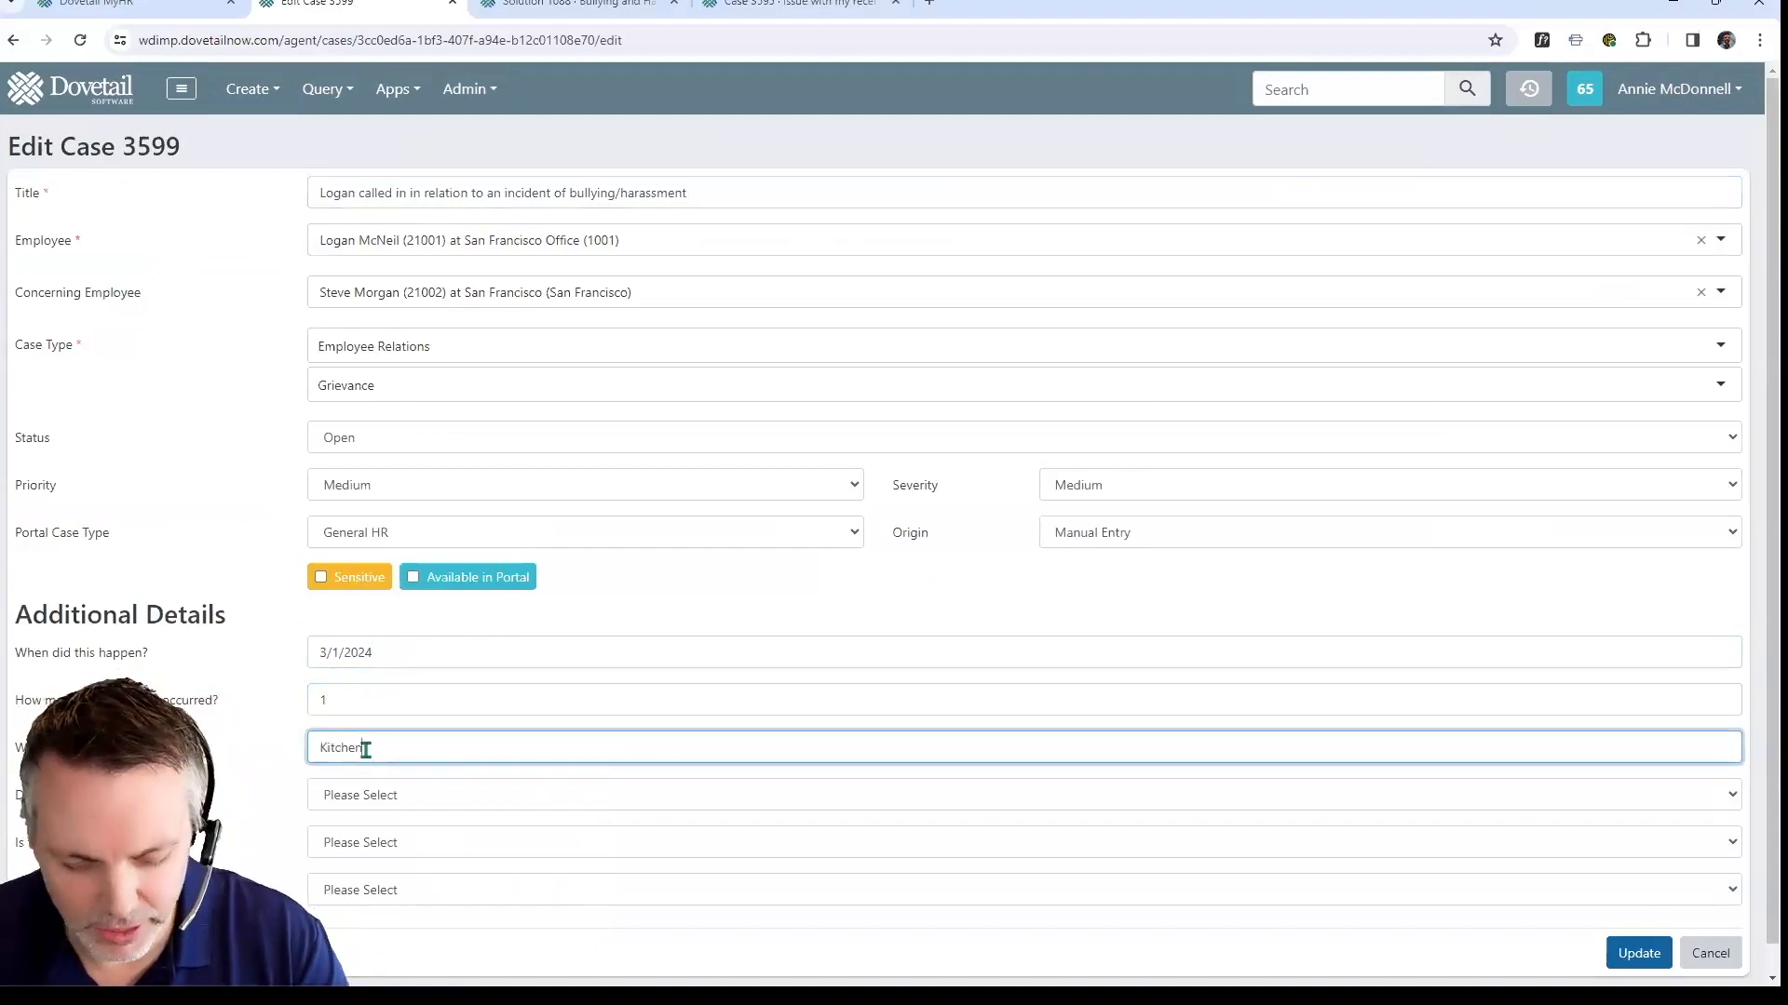
{"action": "type", "text": "Kitchen in office b "}
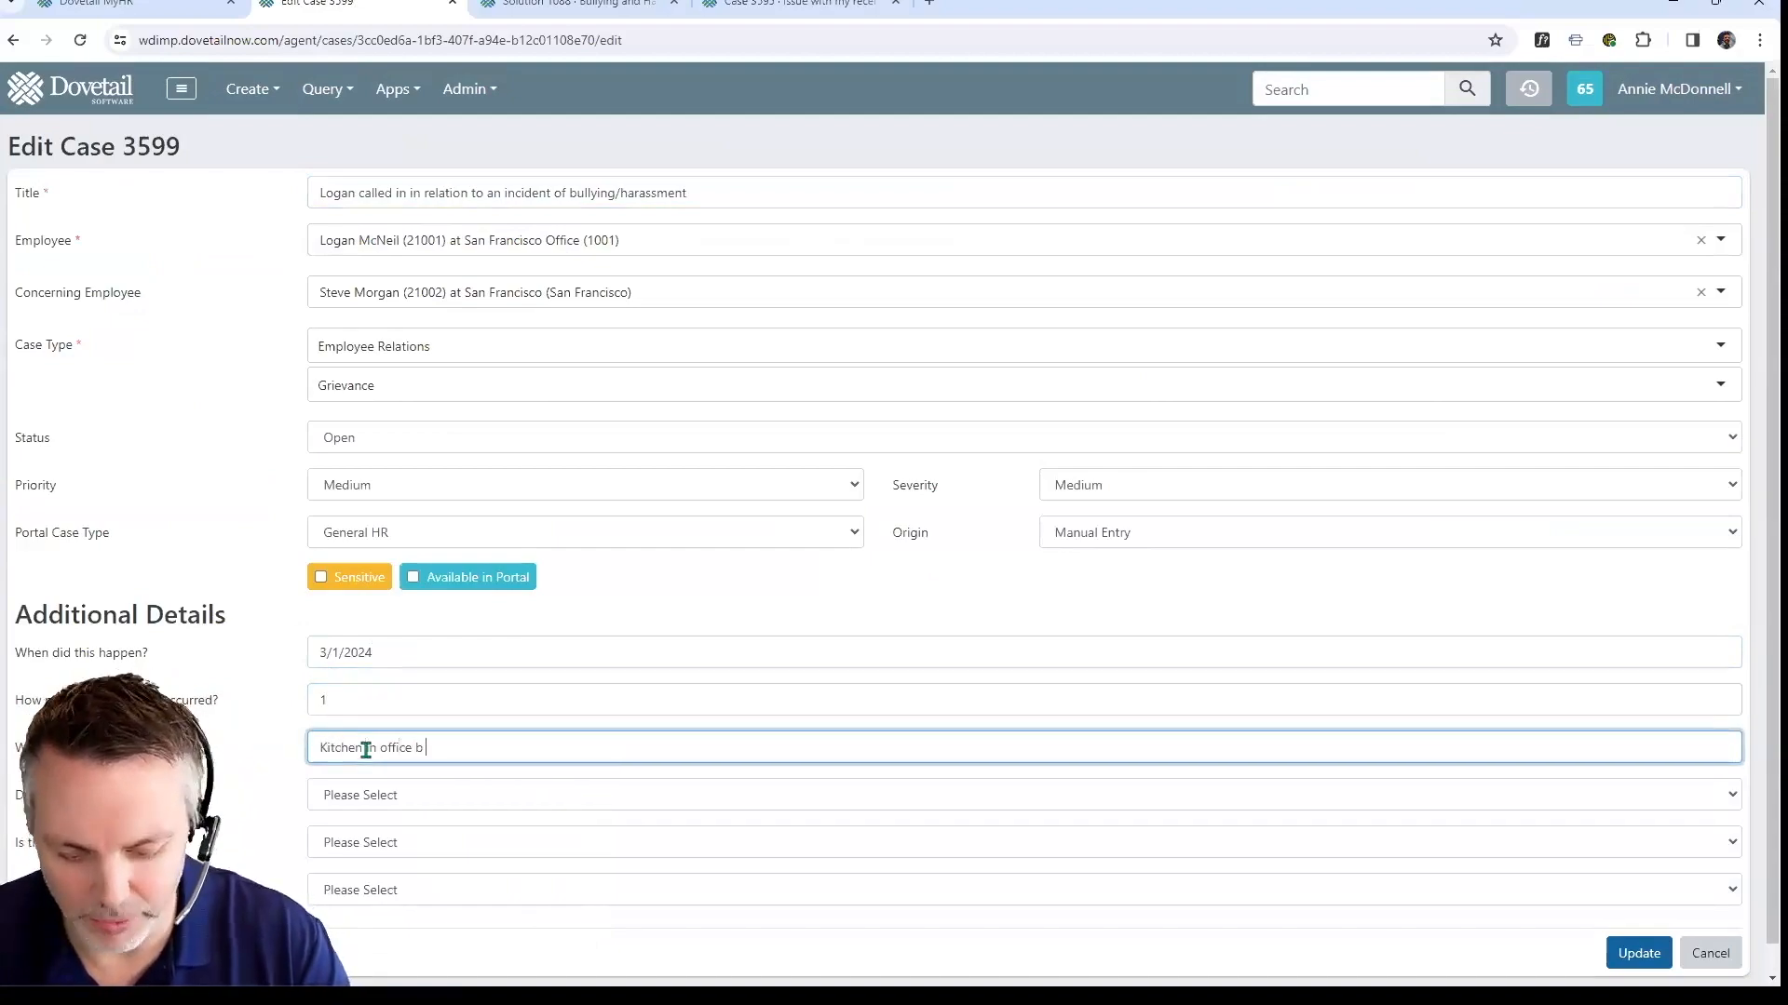
{"action": "type", "text": "block"}
Answer Yes to others having seen it, No to ongoing and Yes to the HR initial interview check, then save and review the answers.
{"action": "left_click", "coordinate": [403, 796]}
{"action": "left_click", "coordinate": [400, 840]}
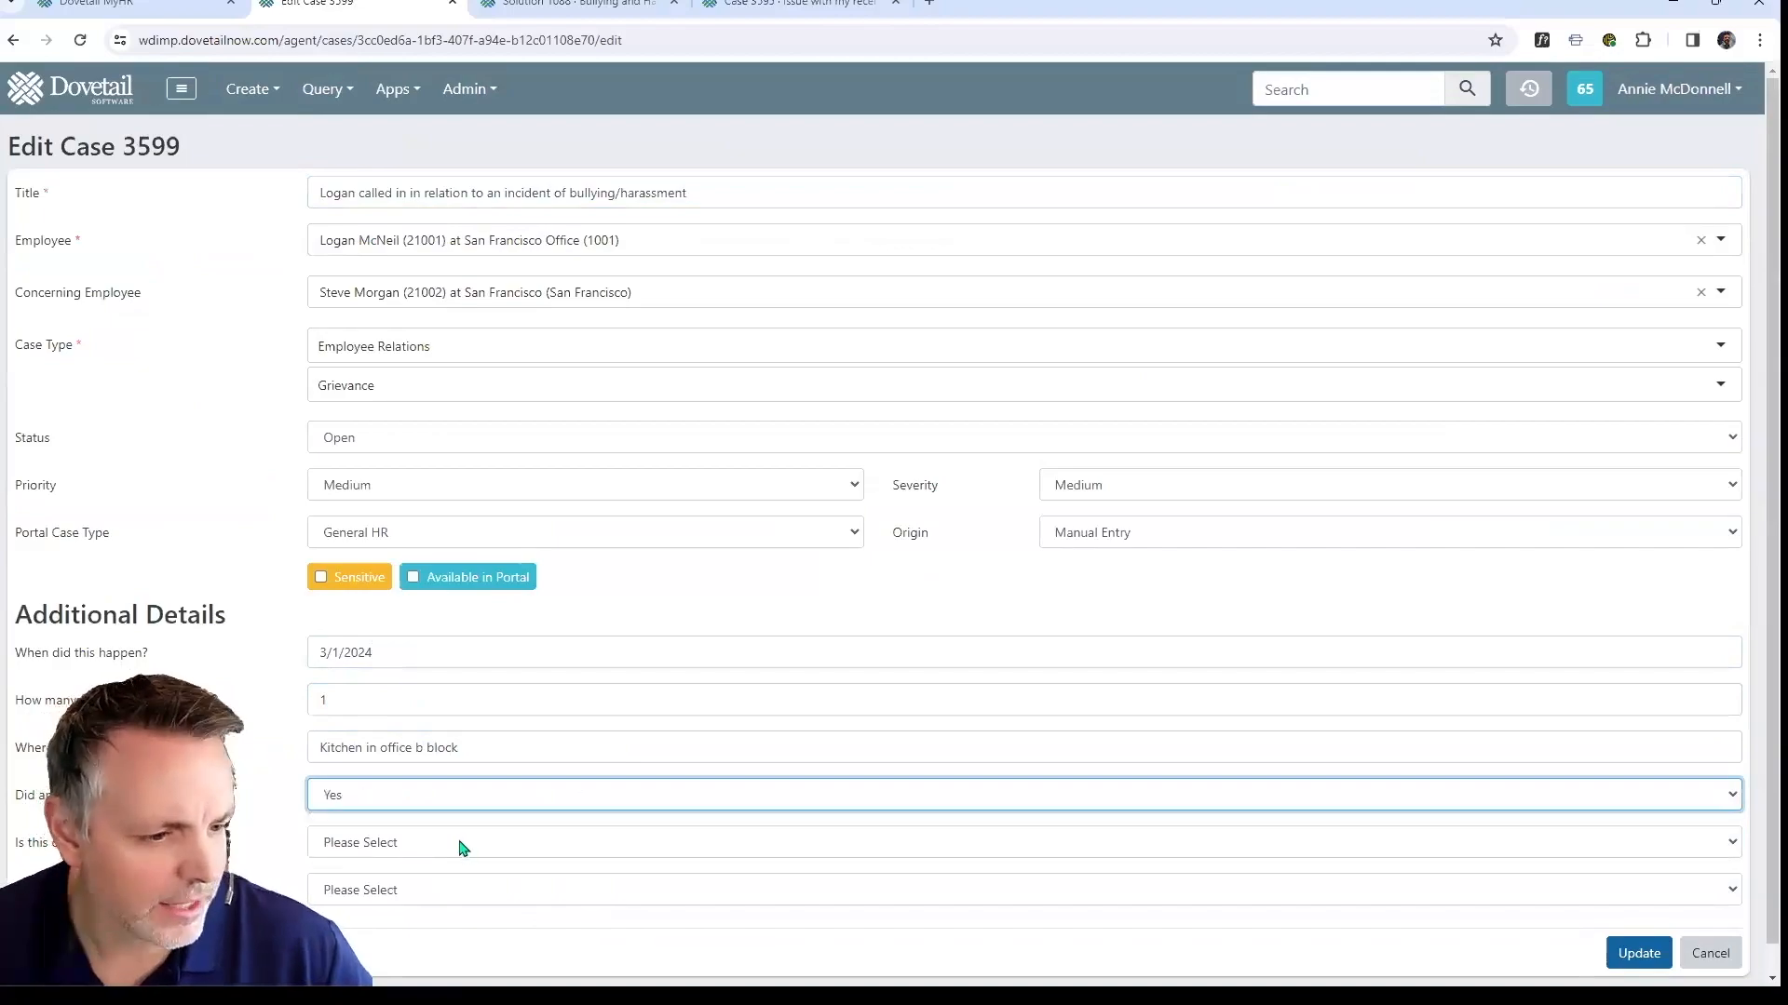
{"action": "left_click", "coordinate": [459, 843]}
{"action": "left_click", "coordinate": [365, 907]}
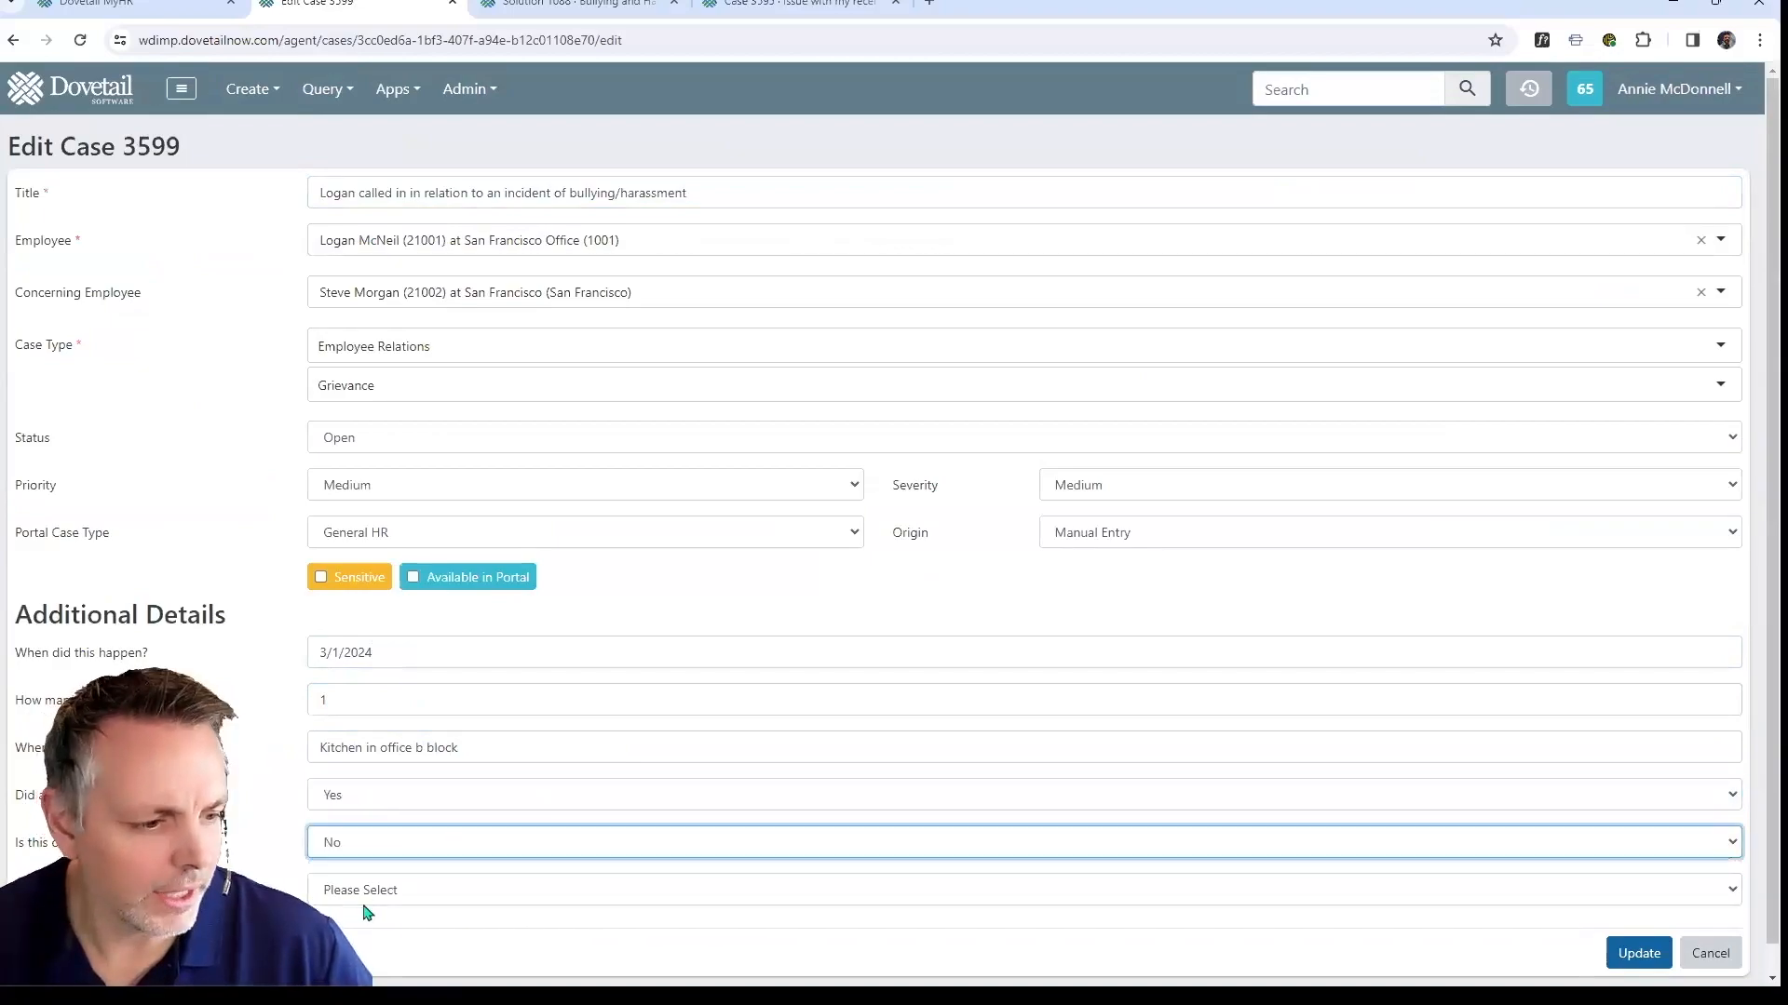
{"action": "left_click", "coordinate": [480, 894]}
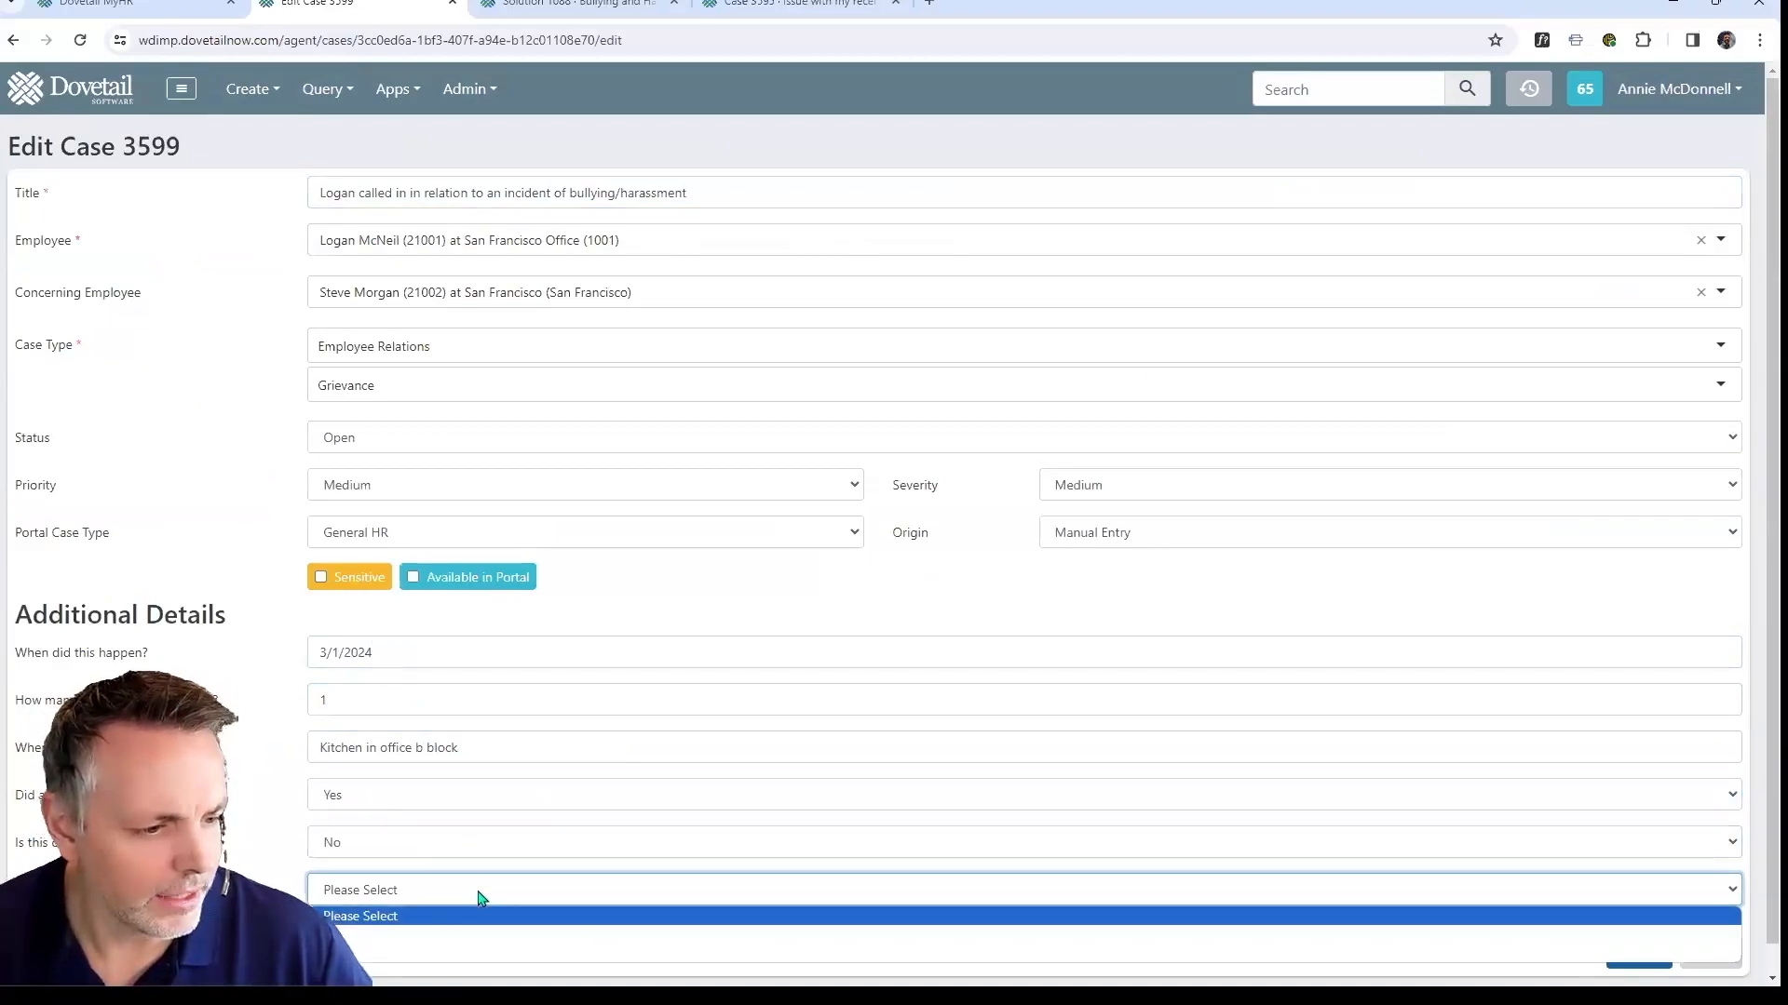
{"action": "left_click", "coordinate": [442, 942]}
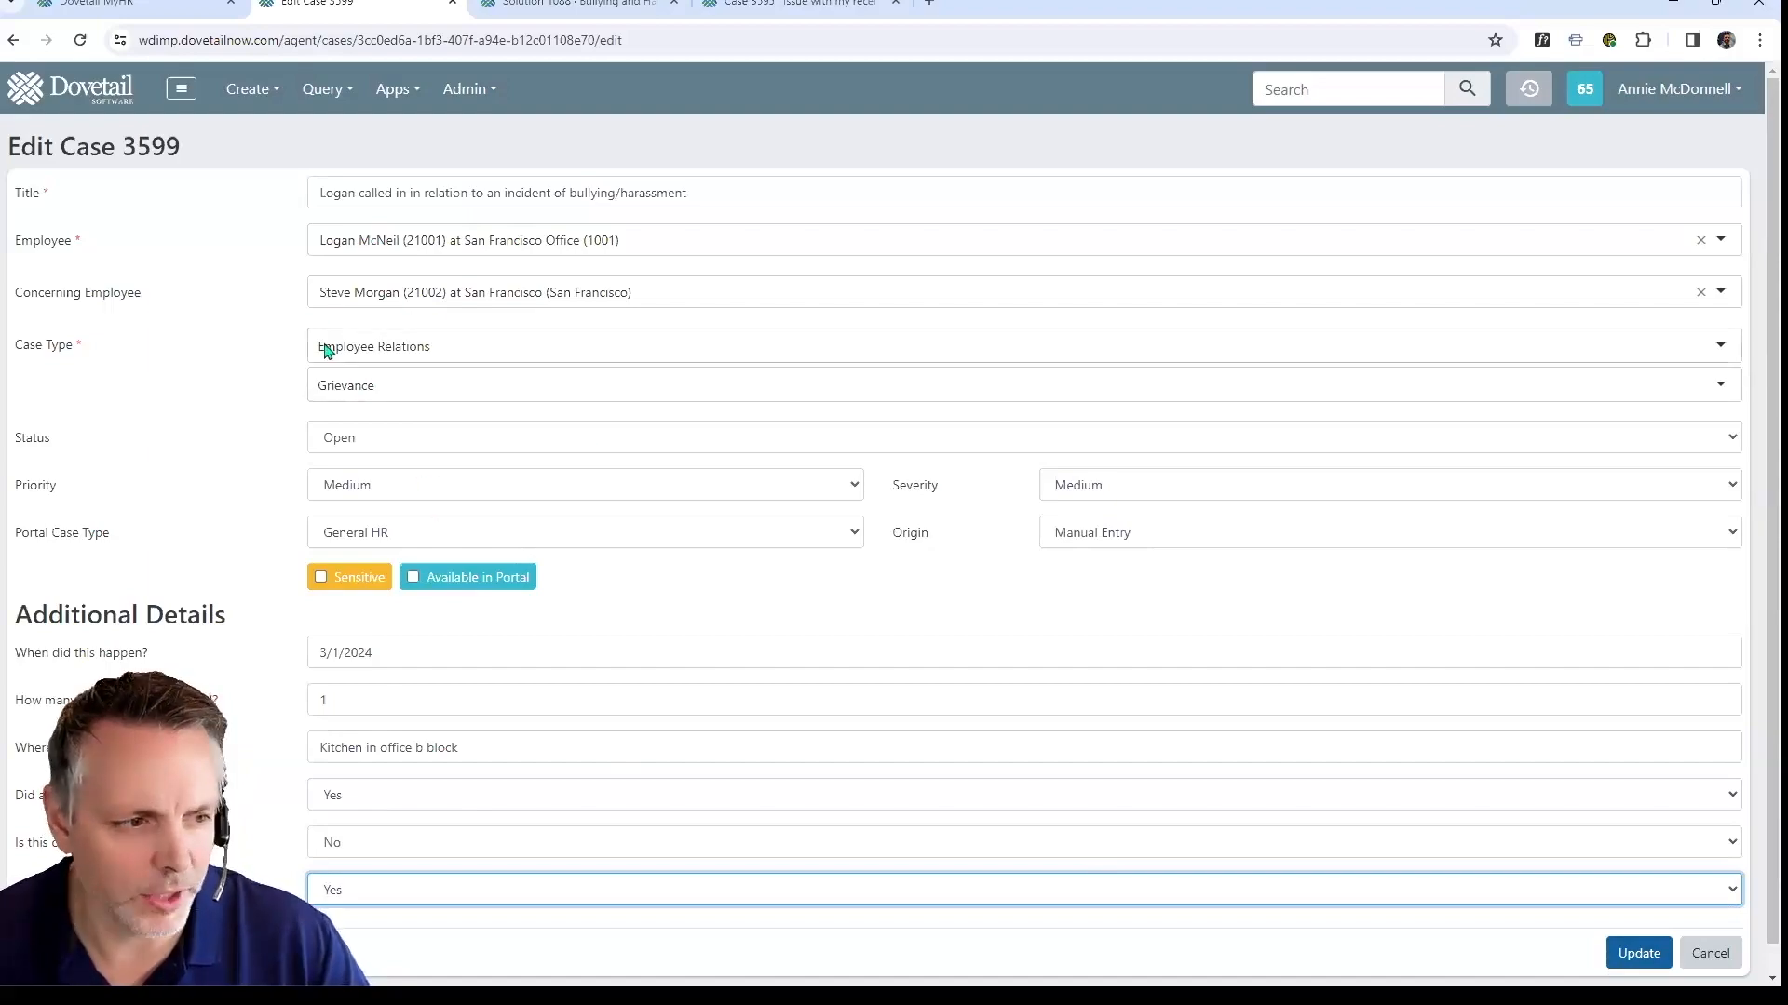
{"action": "left_click", "coordinate": [1620, 951]}
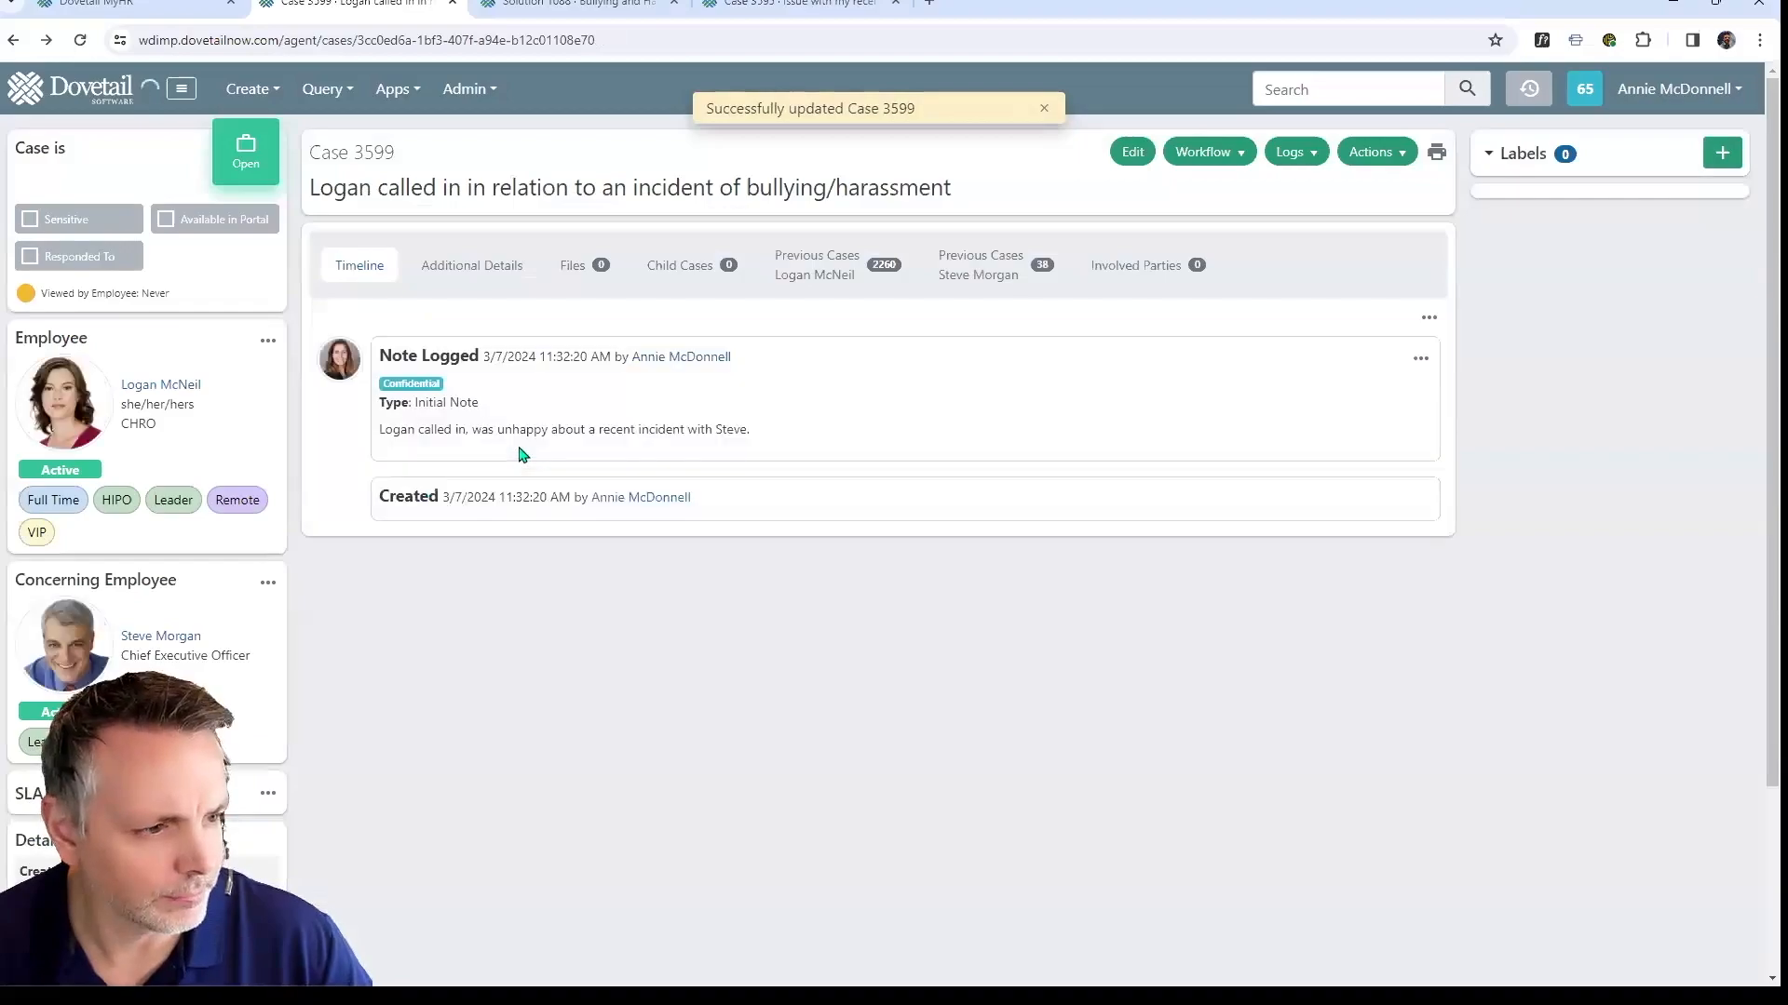
{"action": "left_click", "coordinate": [472, 265]}
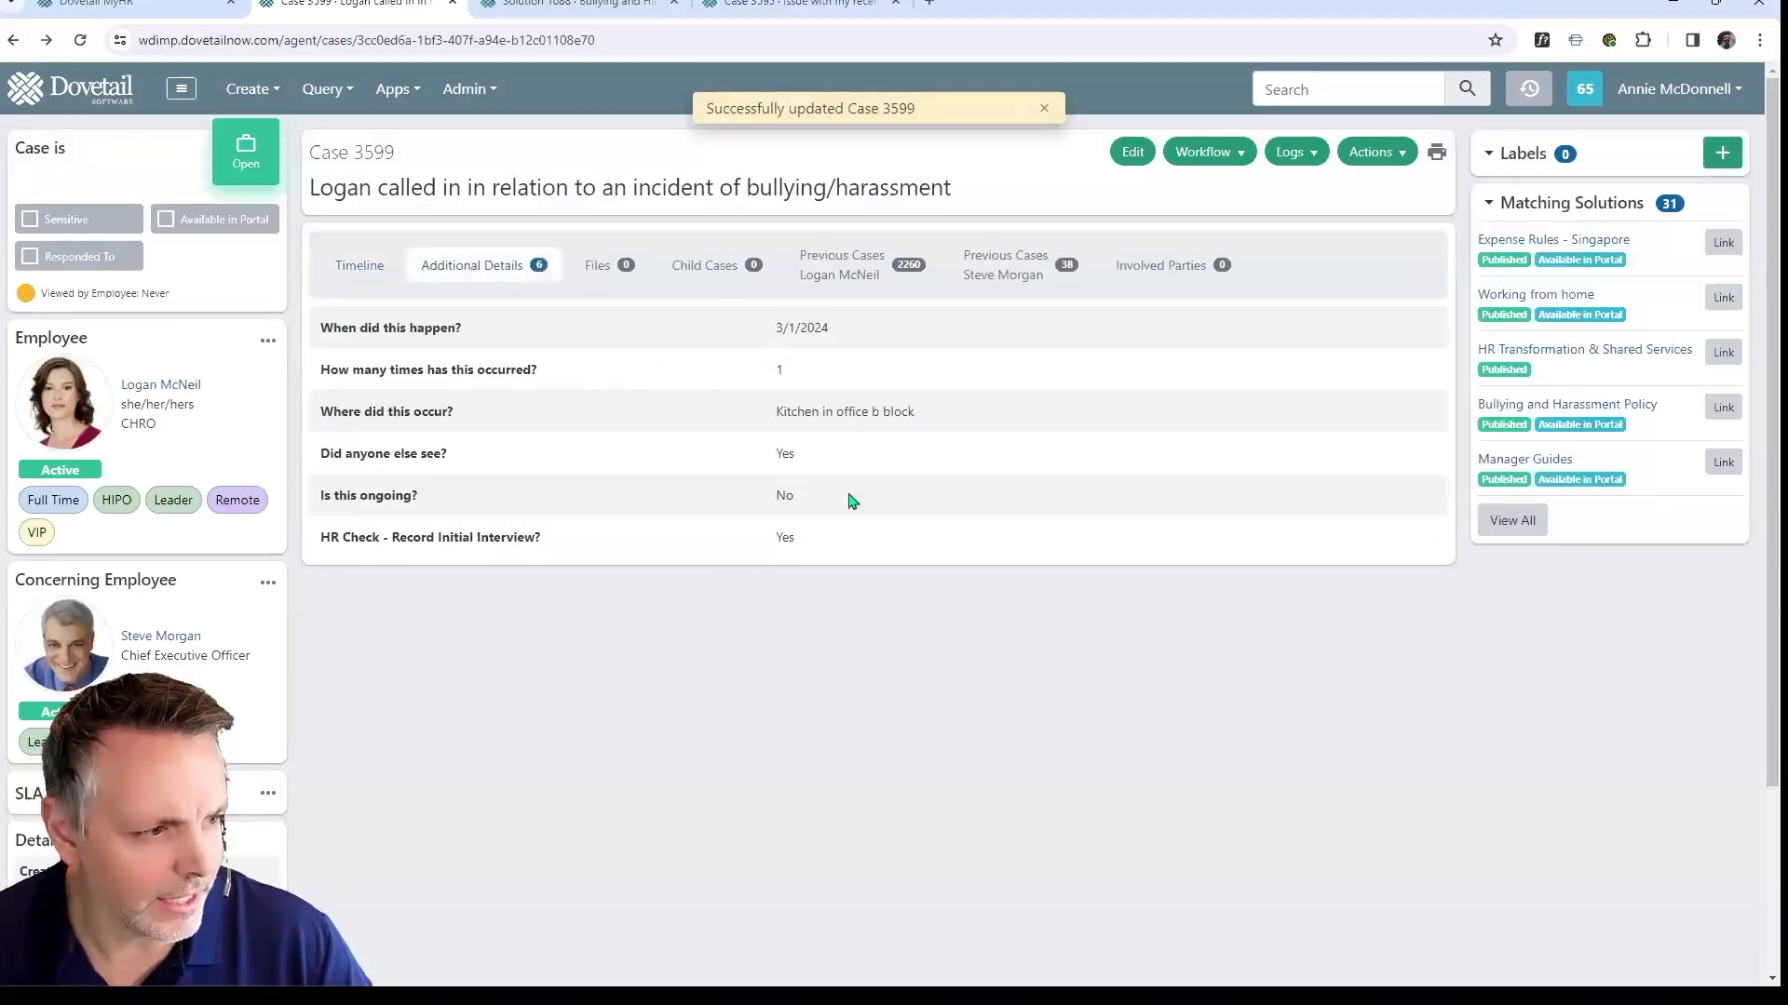
Add the Director, Payroll Operations at Düsseldorf to the case's involved parties as an employee witness.
{"action": "left_click", "coordinate": [1185, 272]}
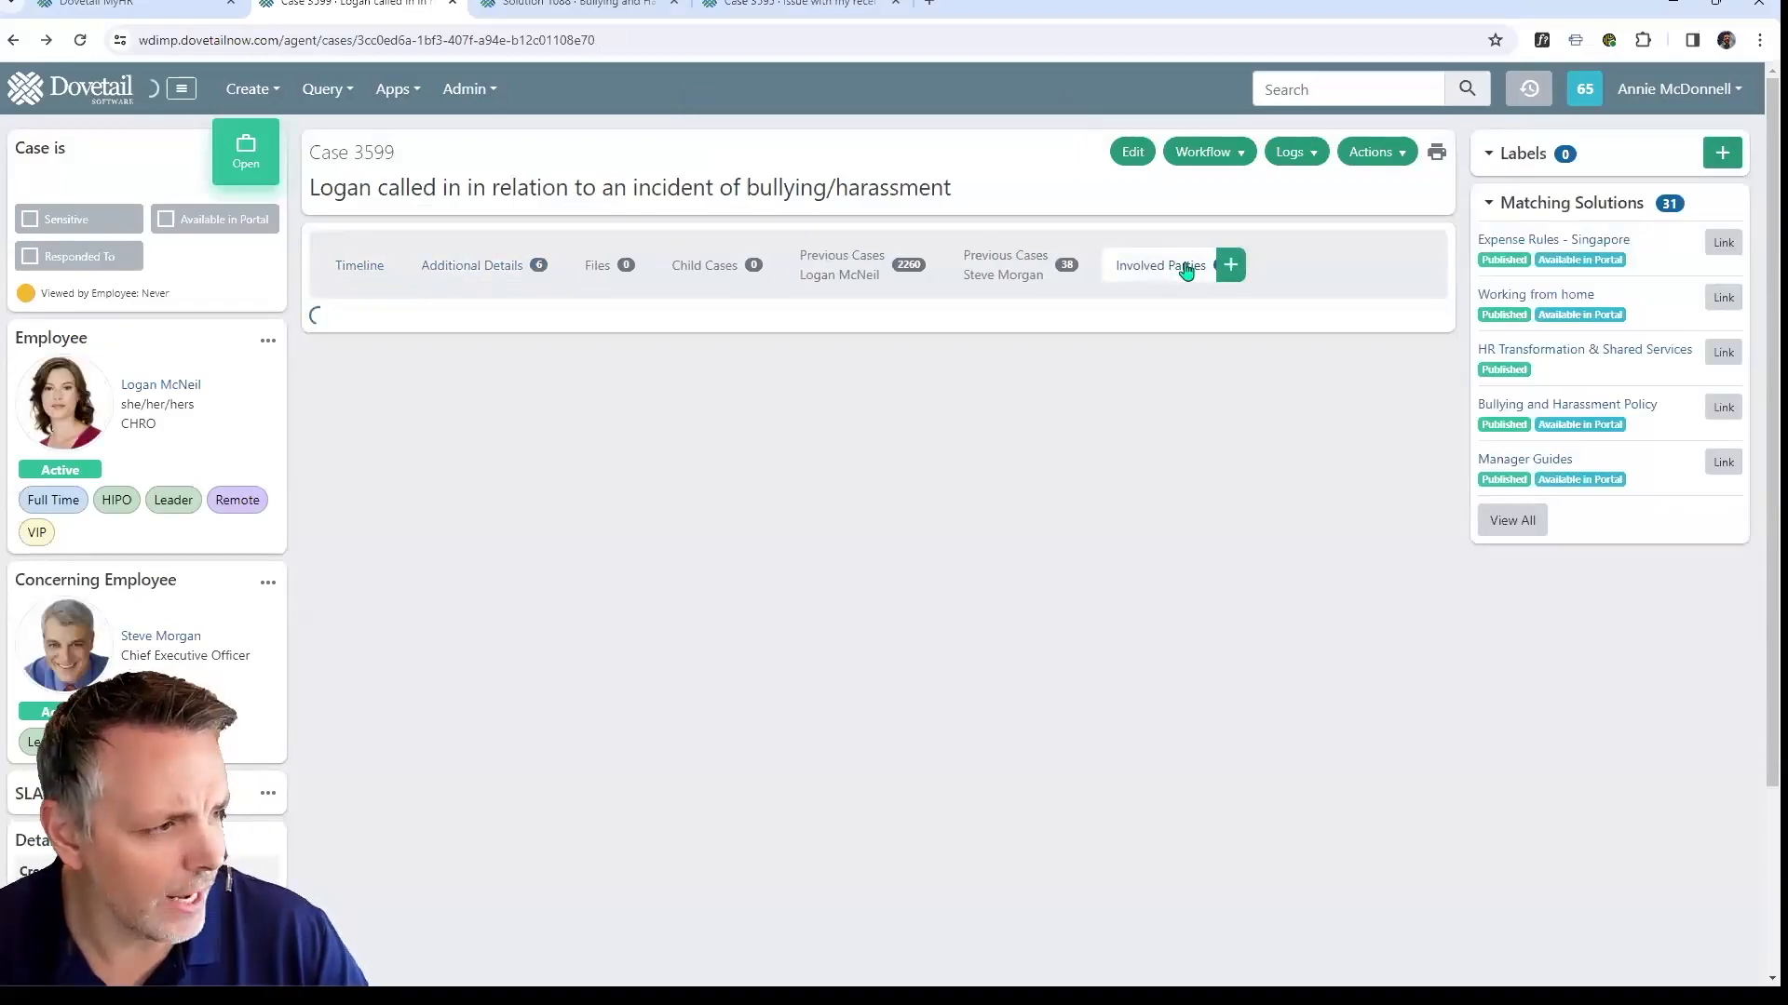
{"action": "left_click", "coordinate": [1233, 266]}
{"action": "left_click", "coordinate": [787, 290]}
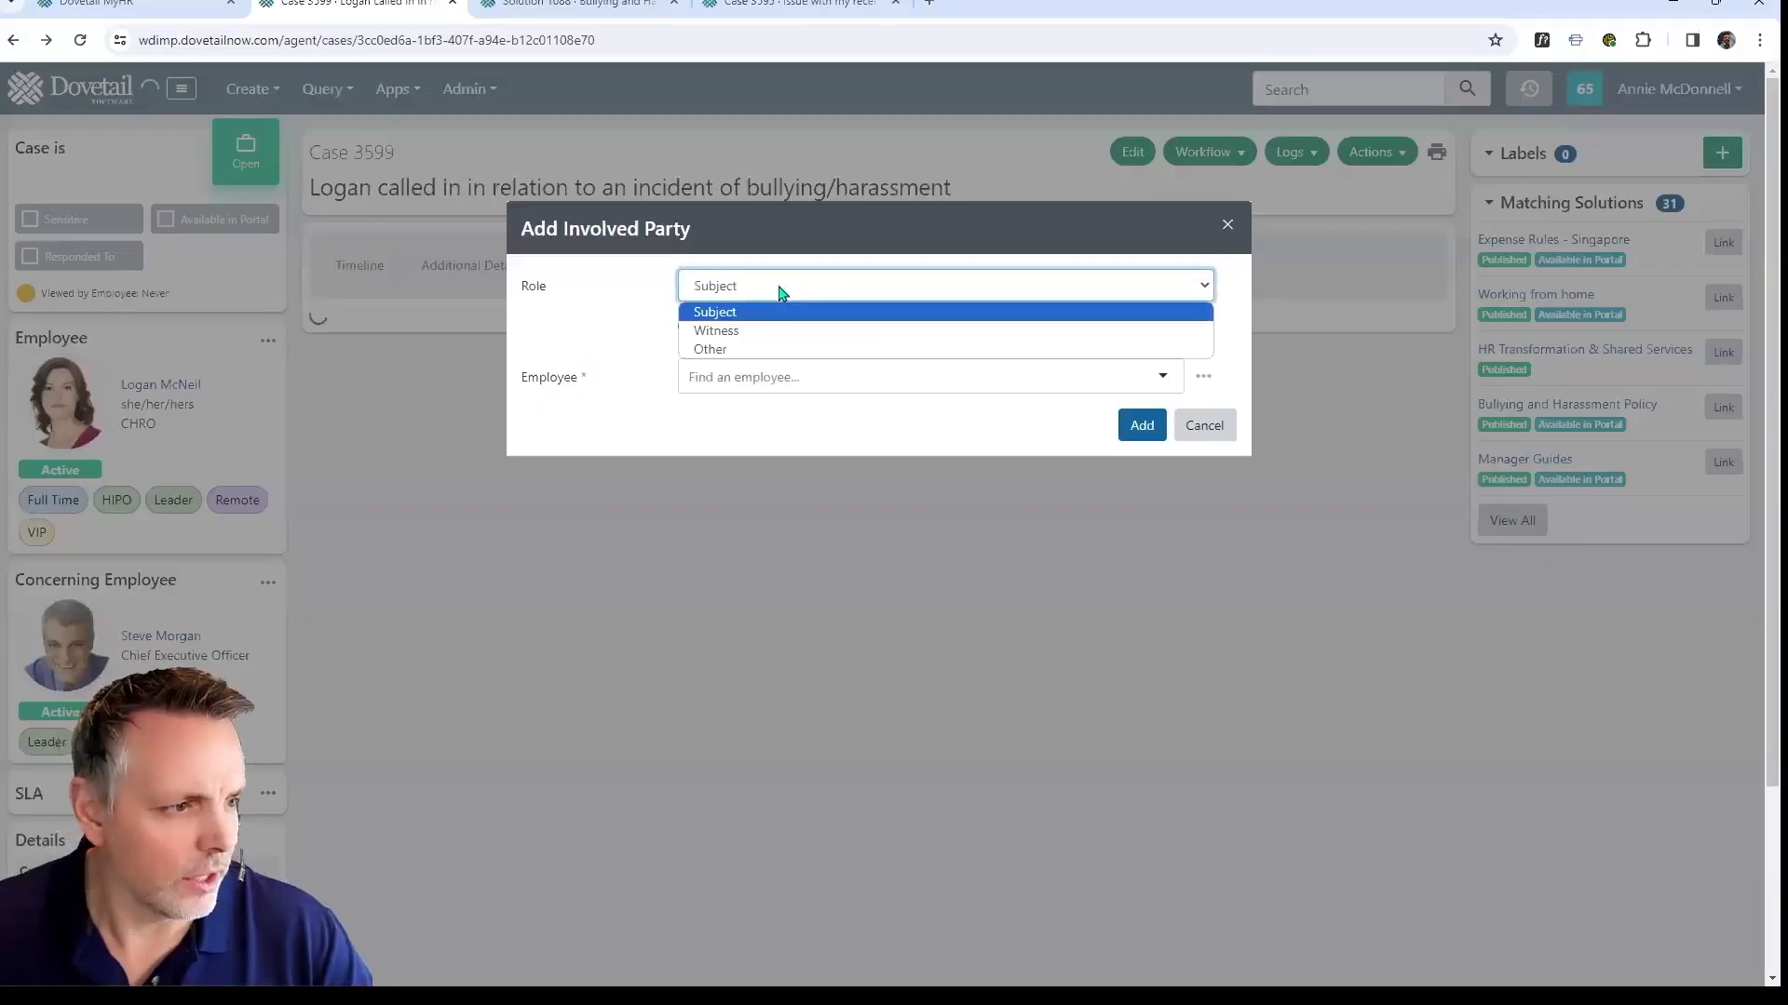
{"action": "left_click", "coordinate": [732, 333]}
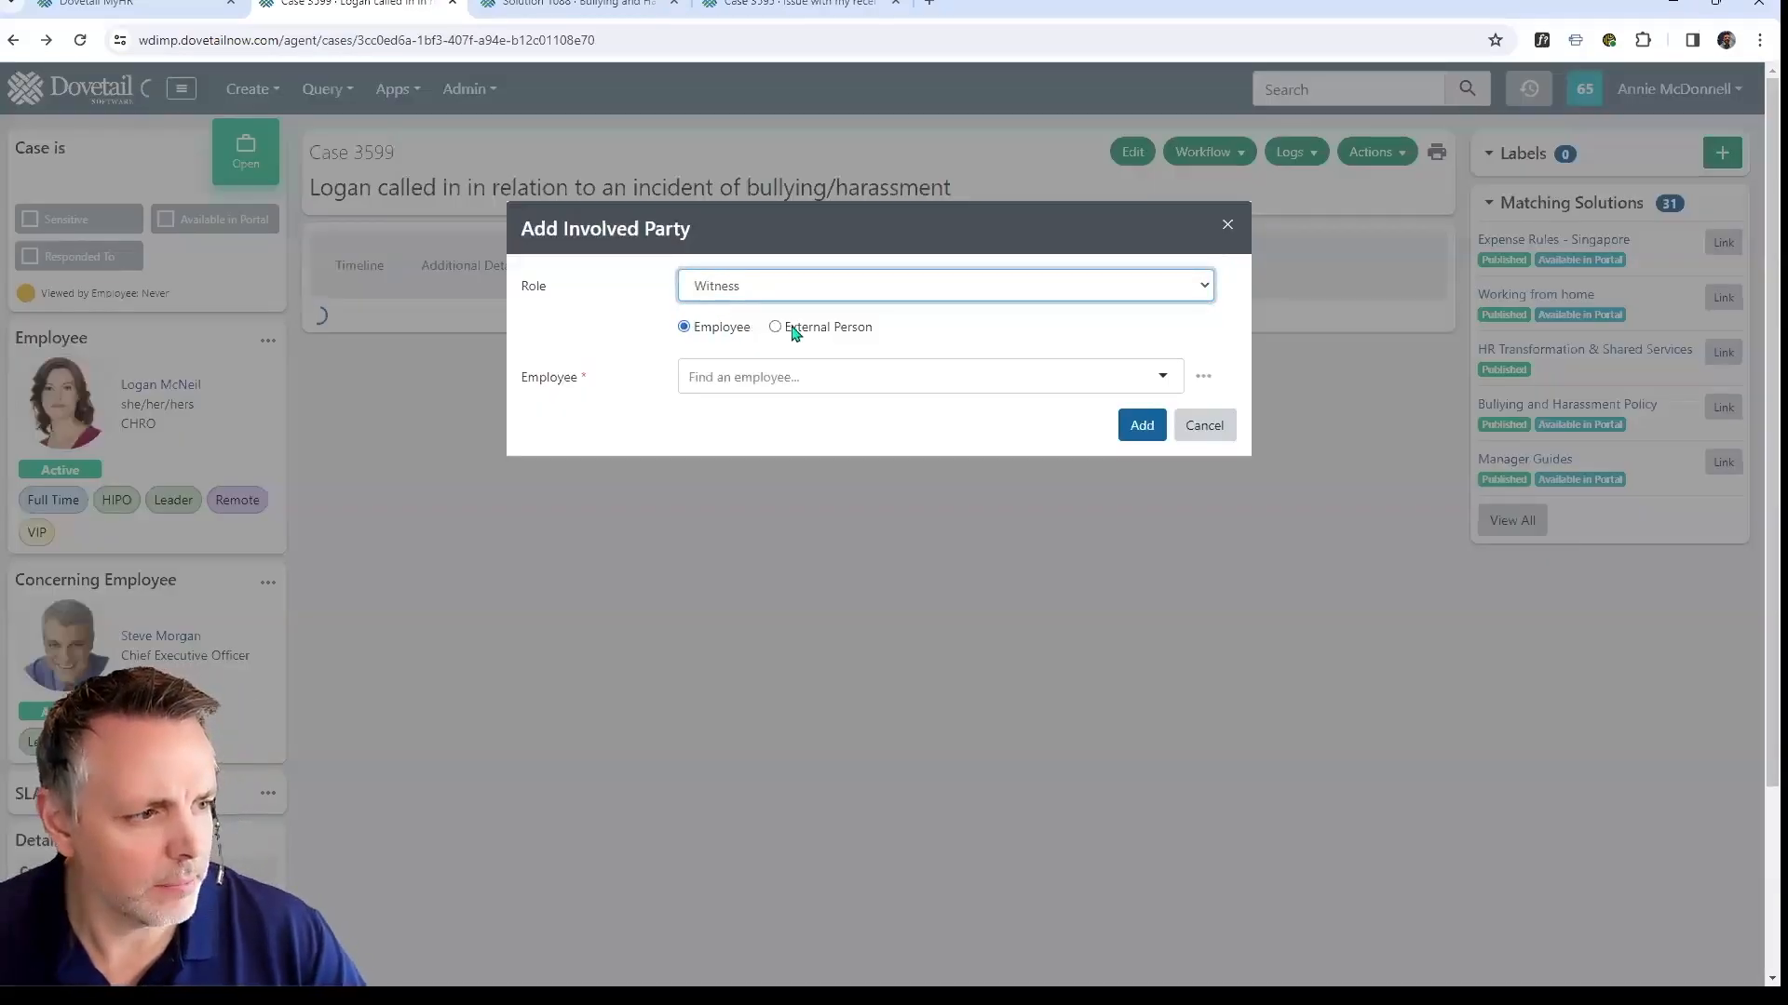
{"action": "left_click", "coordinate": [744, 374]}
{"action": "type", "text": "betty"}
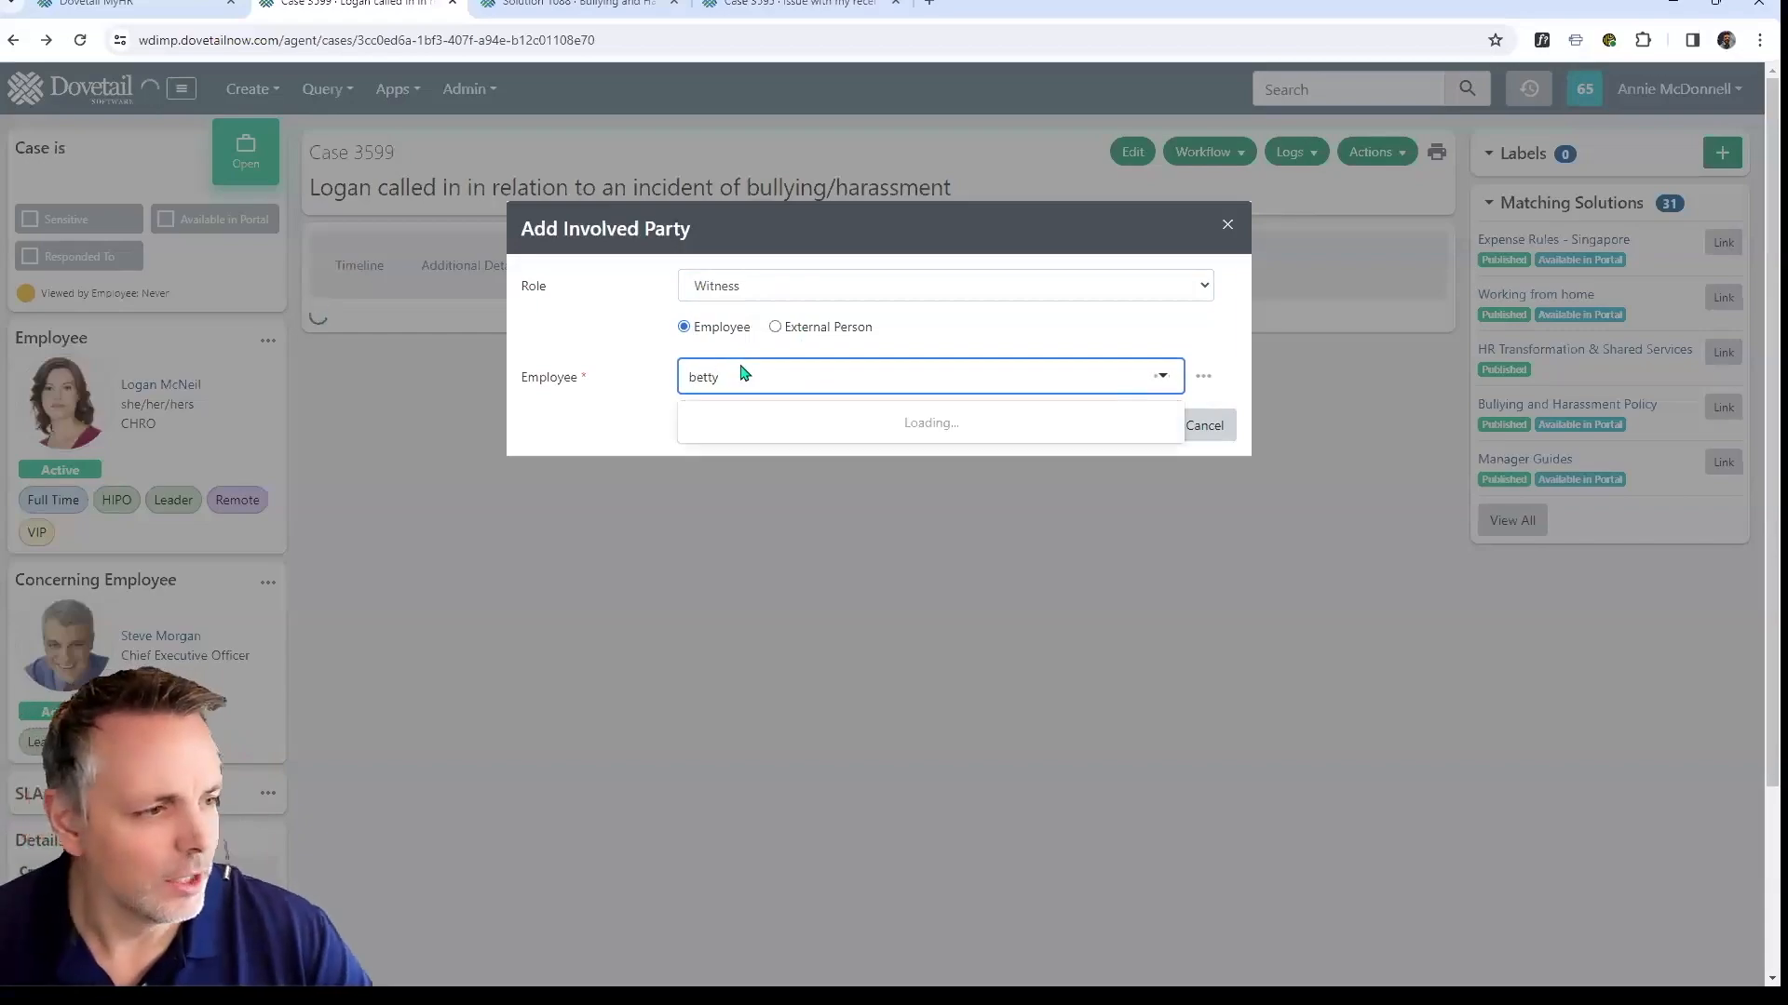
{"action": "left_click", "coordinate": [836, 566]}
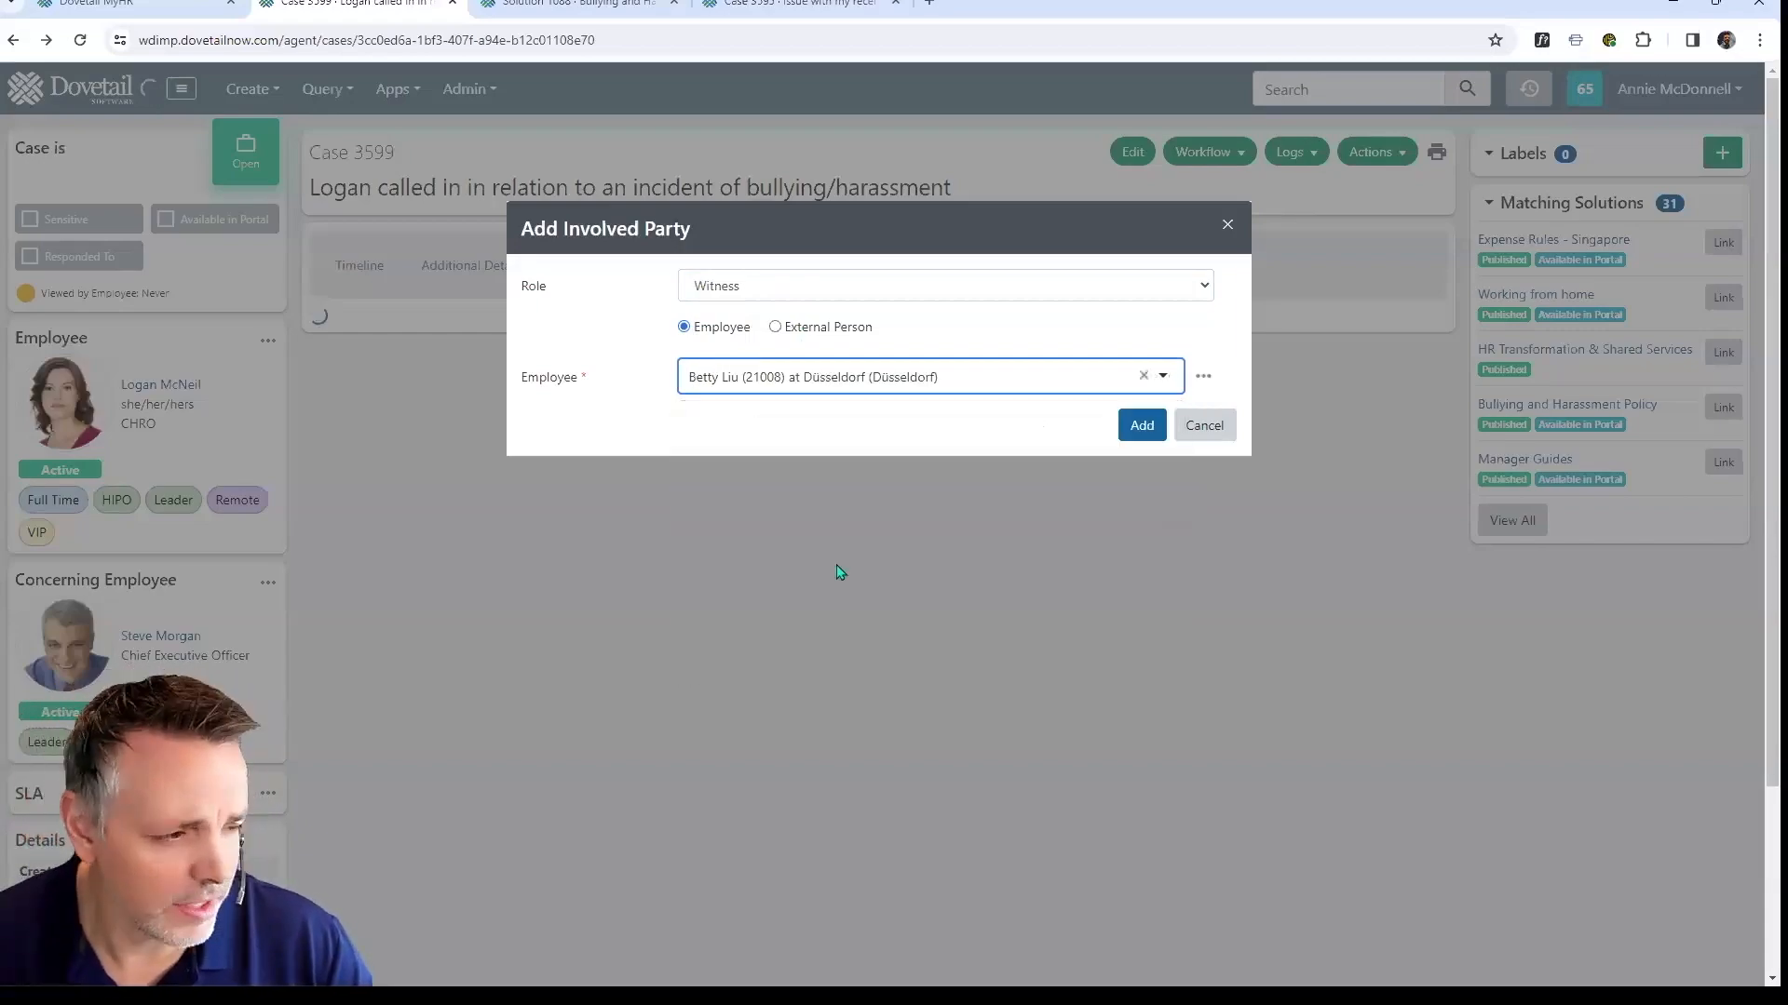
{"action": "left_click", "coordinate": [1144, 426]}
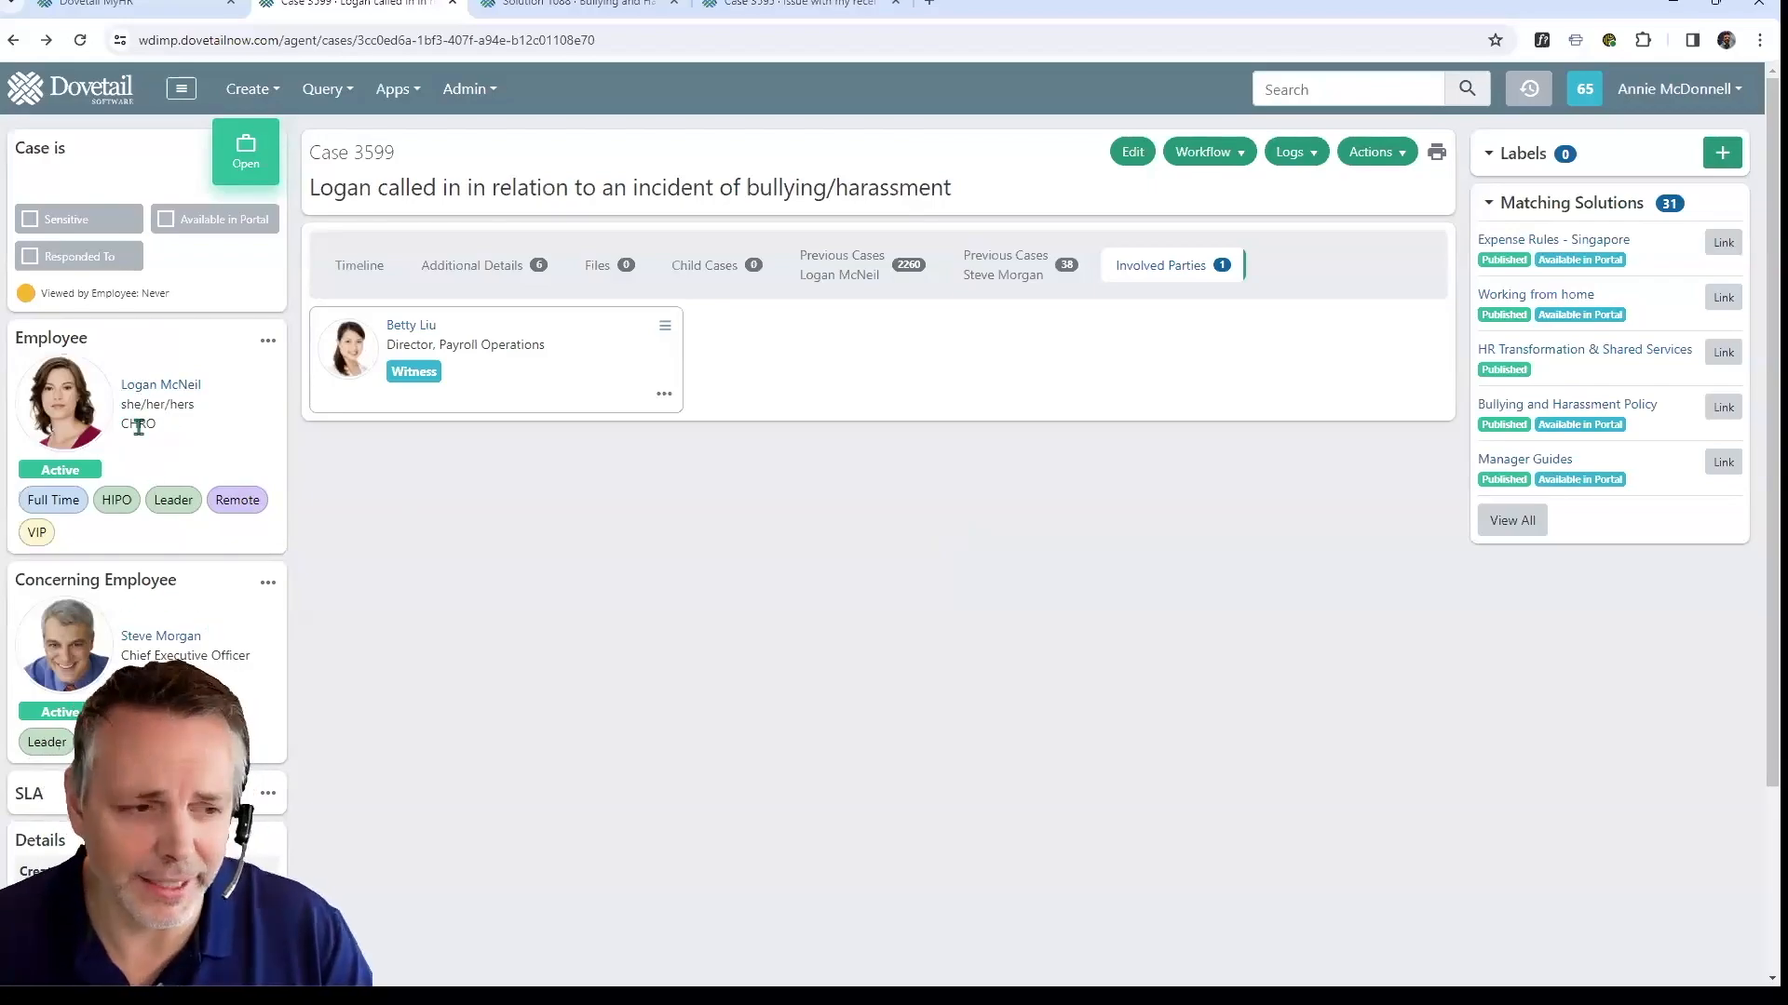
Start a confidential Phone Incoming note on the case and insert the template with the harassment complainant questions.
{"action": "left_click", "coordinate": [360, 265]}
{"action": "left_click", "coordinate": [1294, 152]}
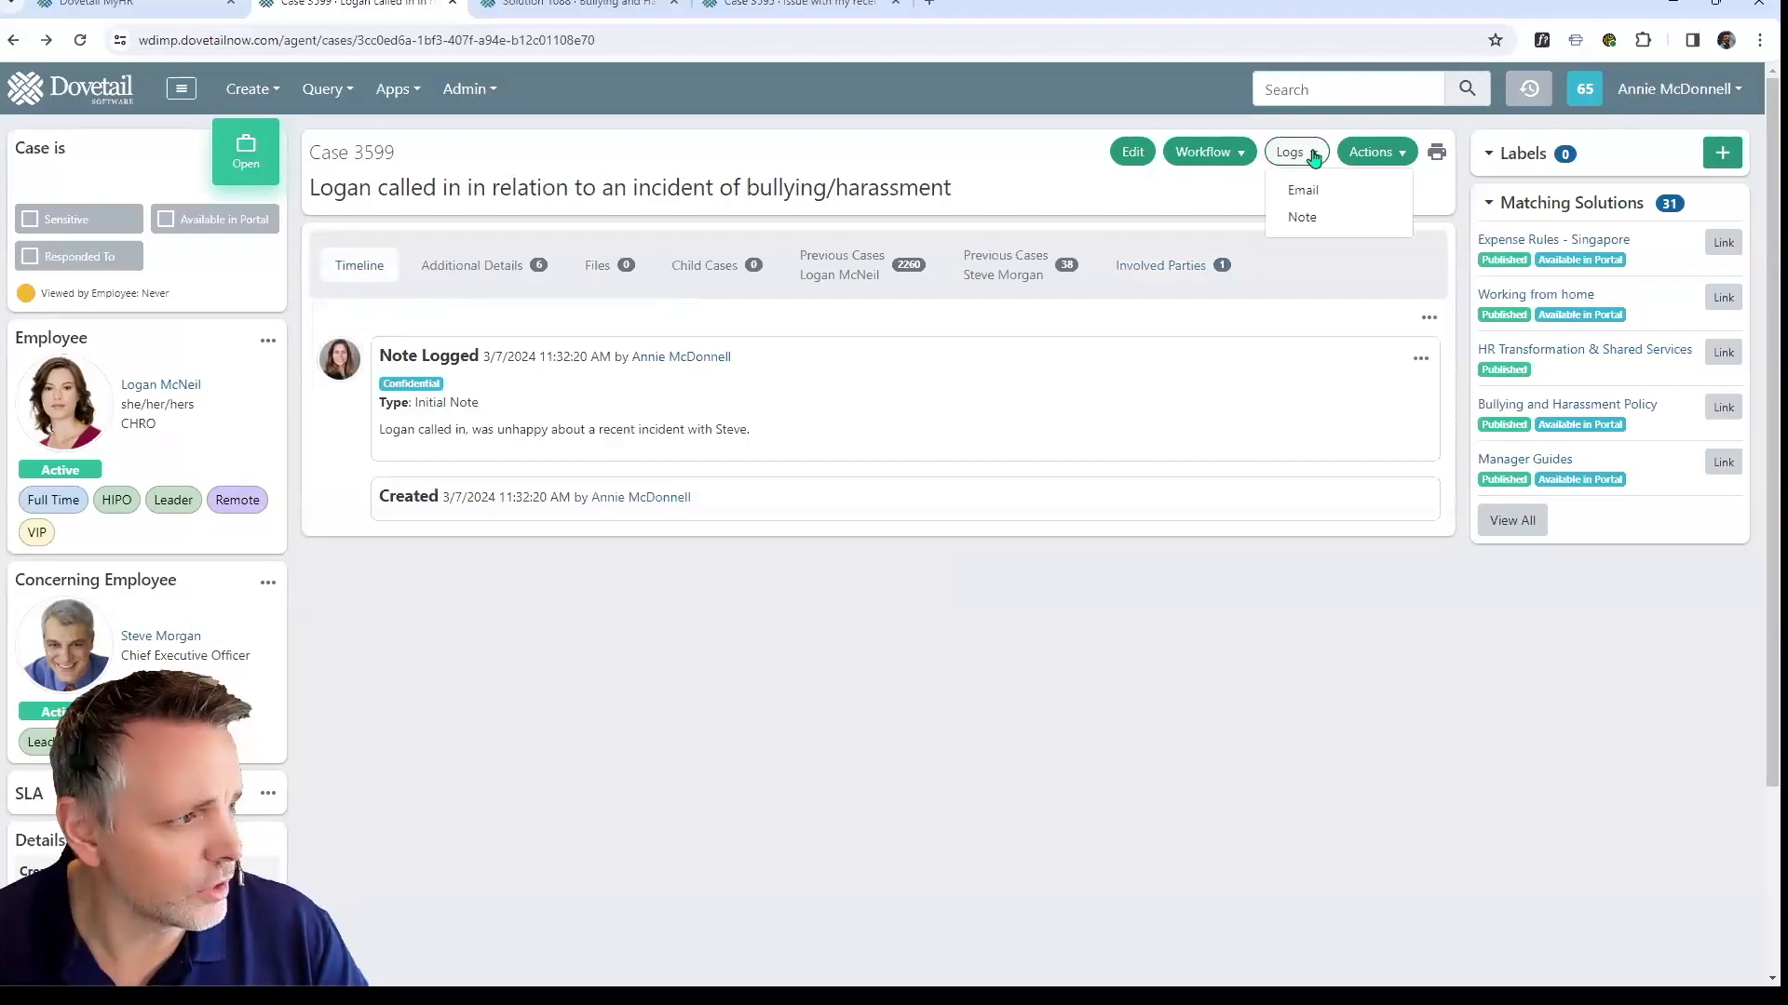
{"action": "left_click", "coordinate": [1303, 216]}
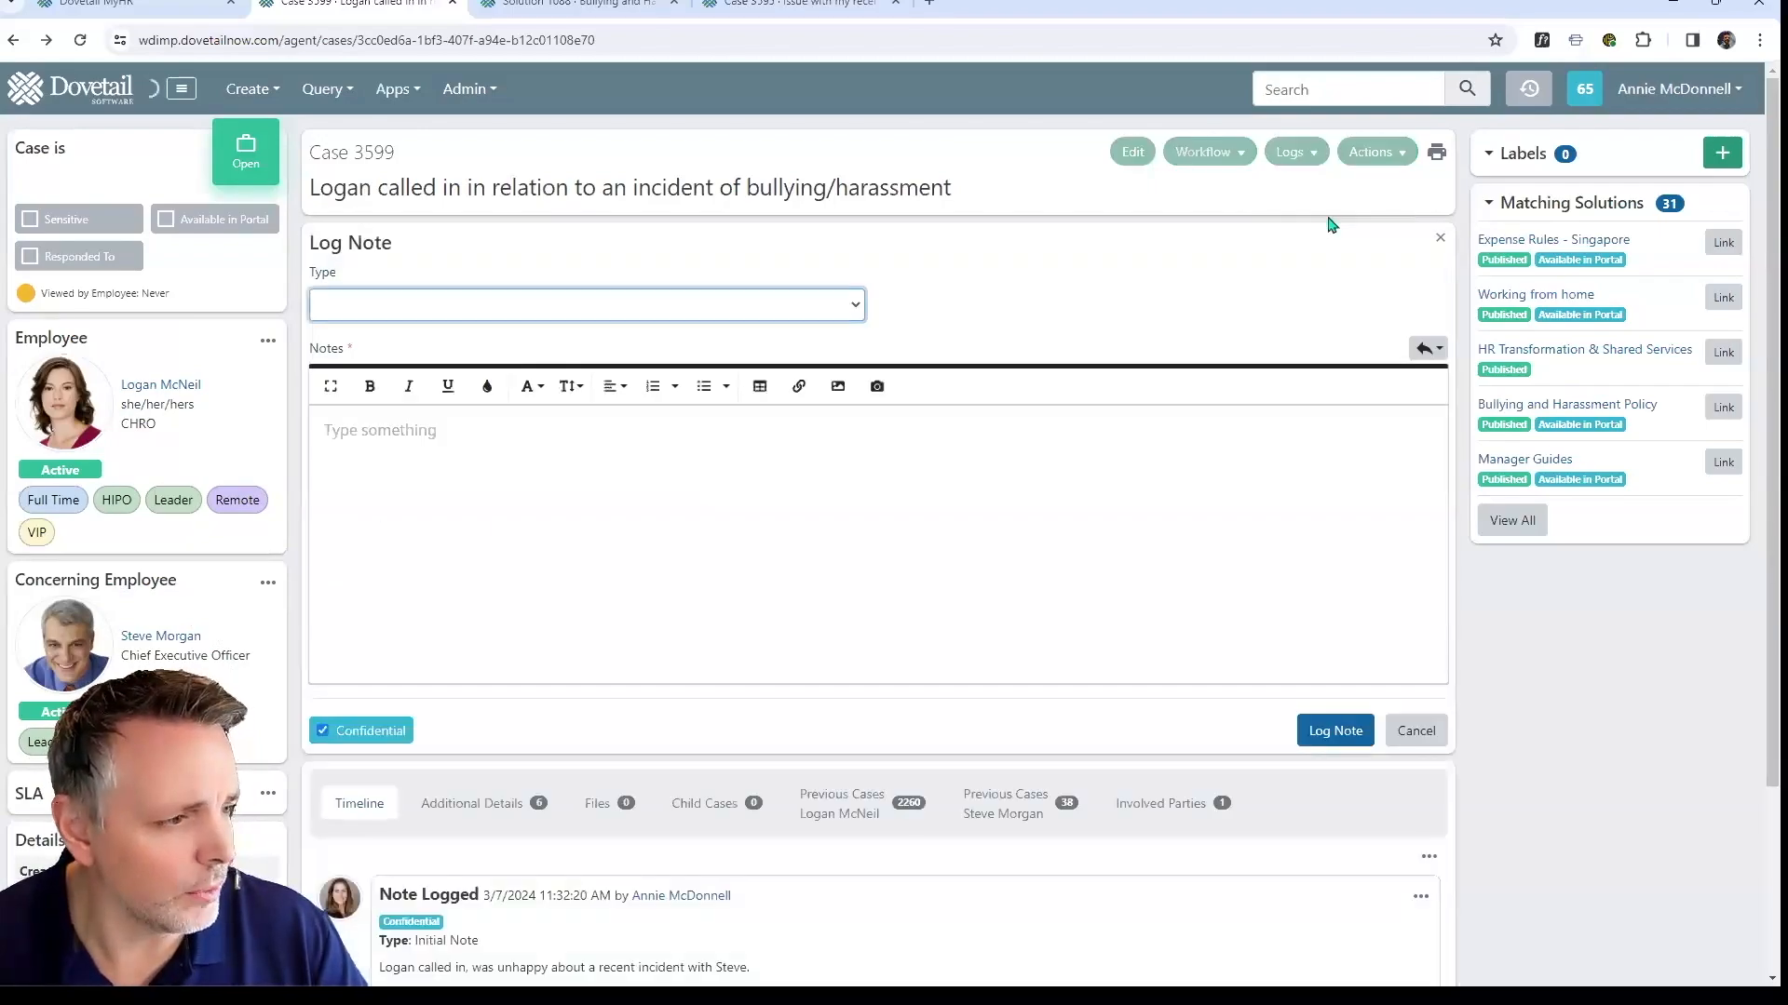
{"action": "left_click", "coordinate": [1429, 350]}
{"action": "left_click", "coordinate": [1332, 585]}
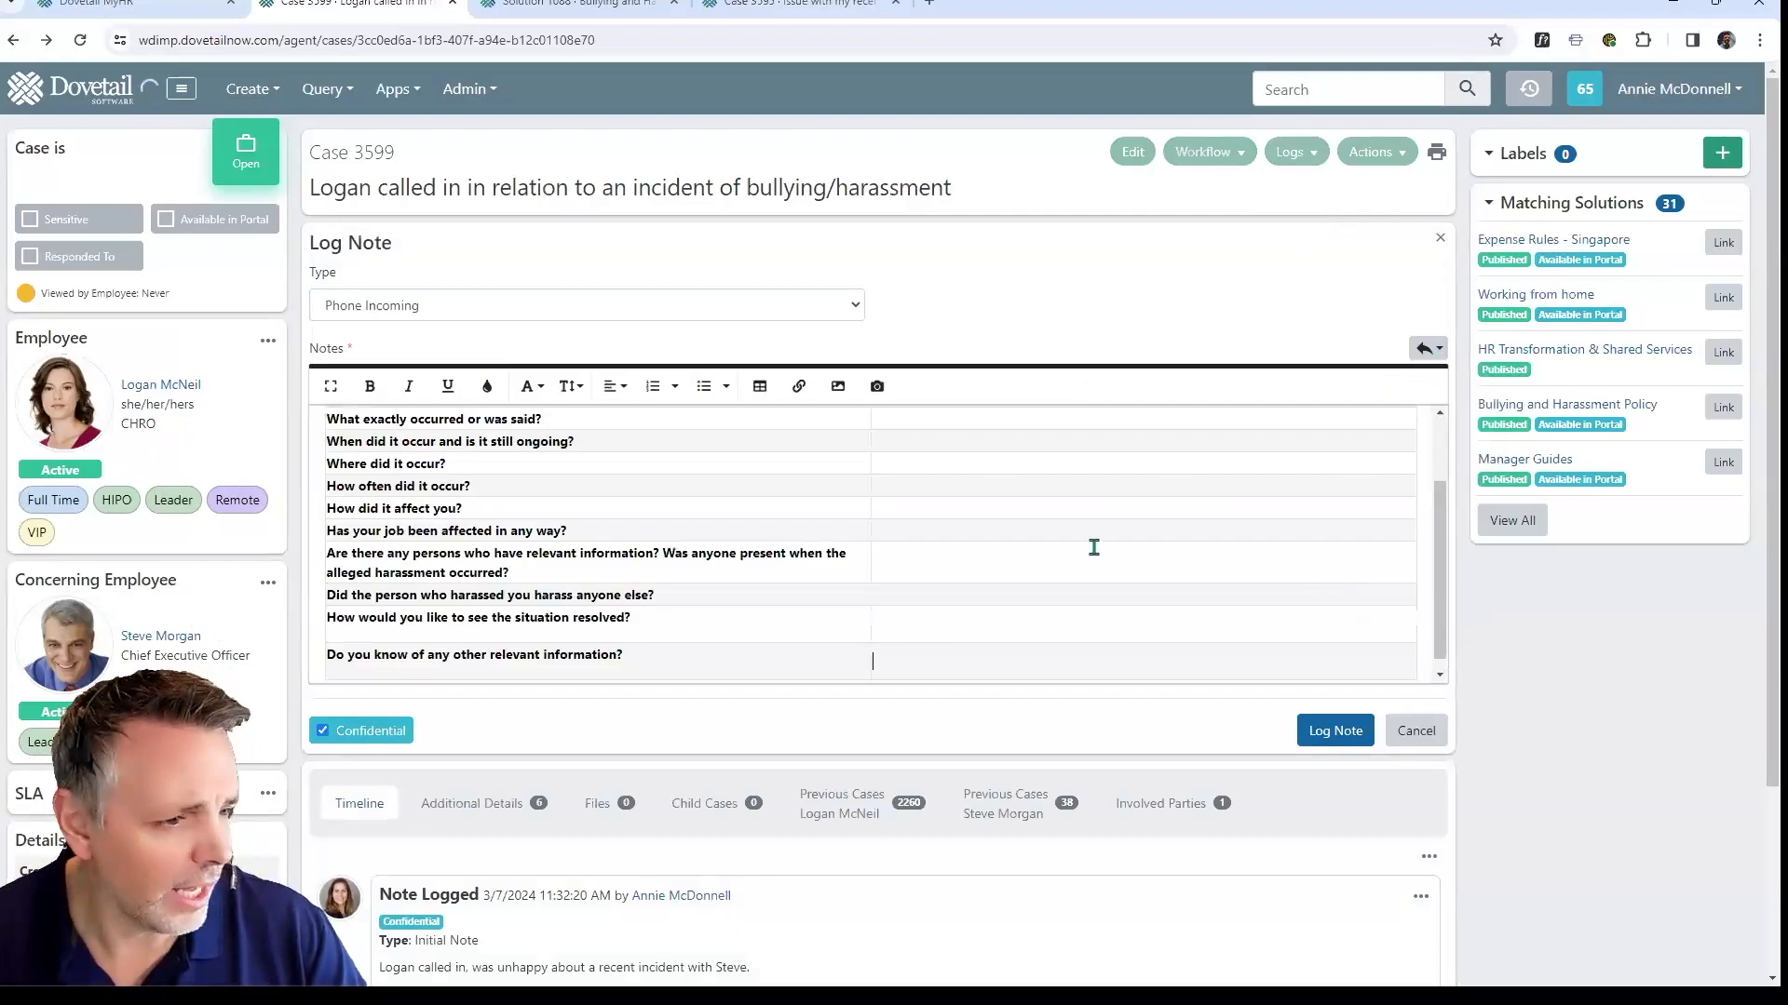
{"action": "scroll", "coordinate": [1095, 548], "scroll_direction": "up", "scroll_amount": 2}
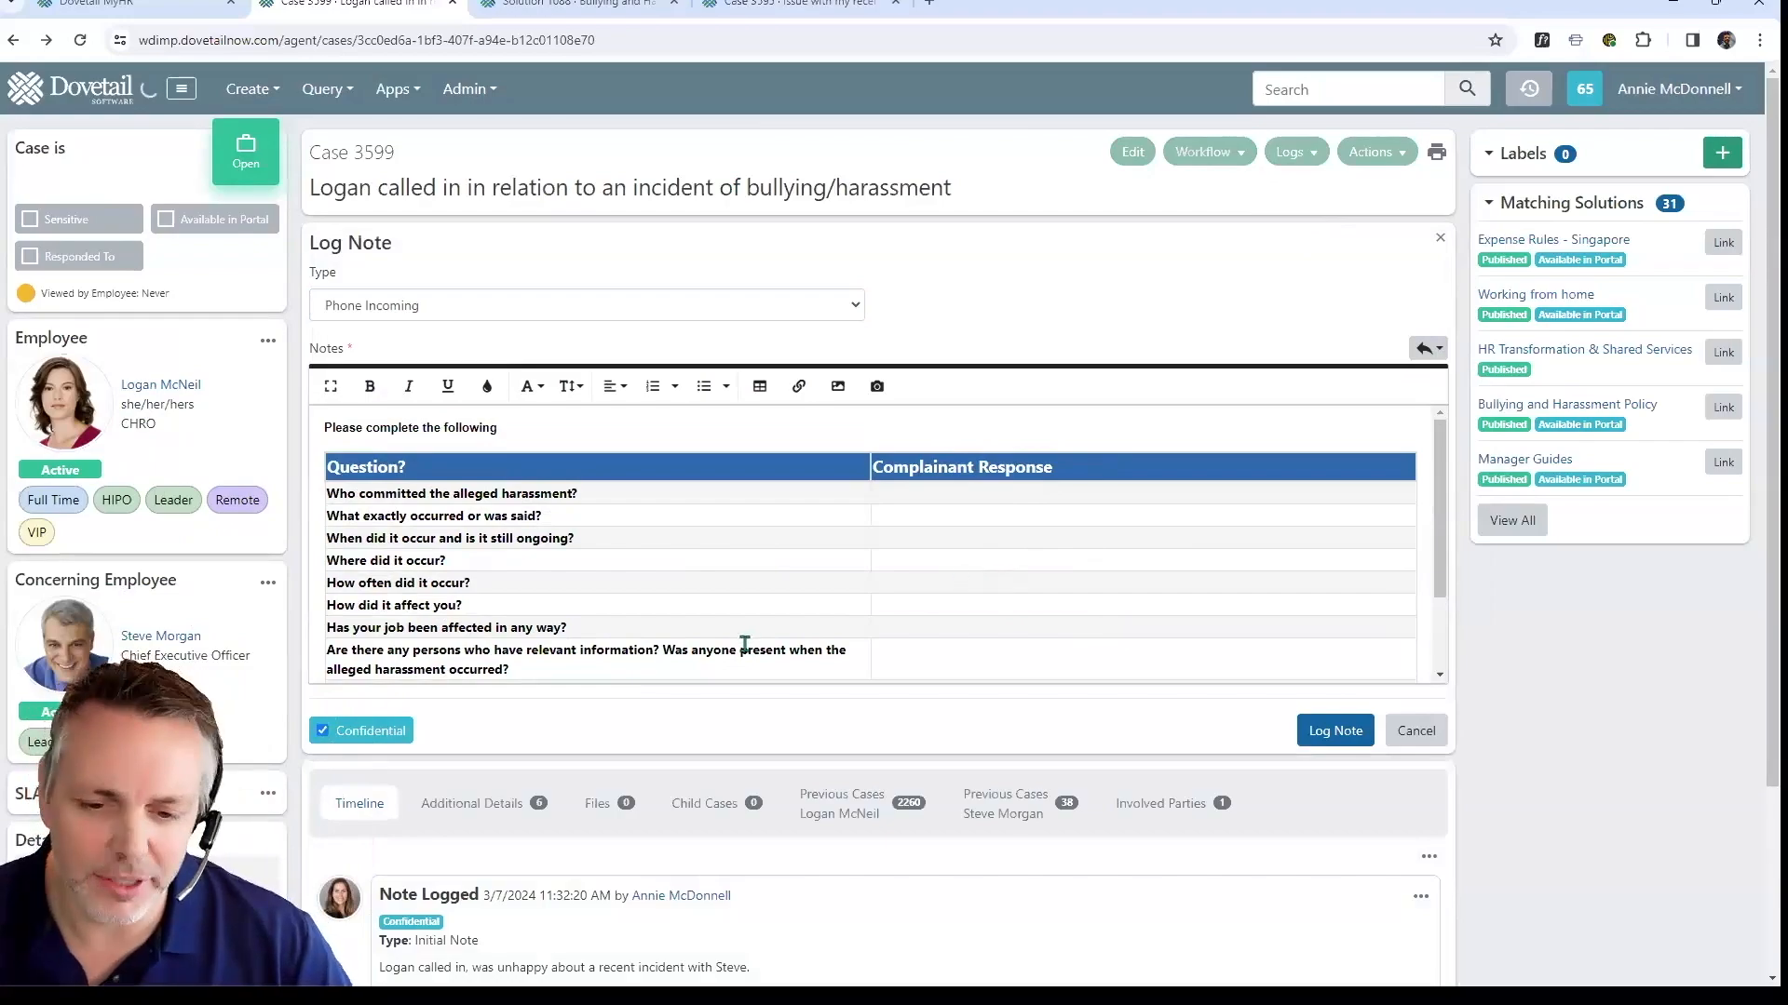
Review the complainant questions in the confidential Phone Incoming note and log the note on the case.
{"action": "scroll", "coordinate": [998, 535], "scroll_direction": "down", "scroll_amount": 2}
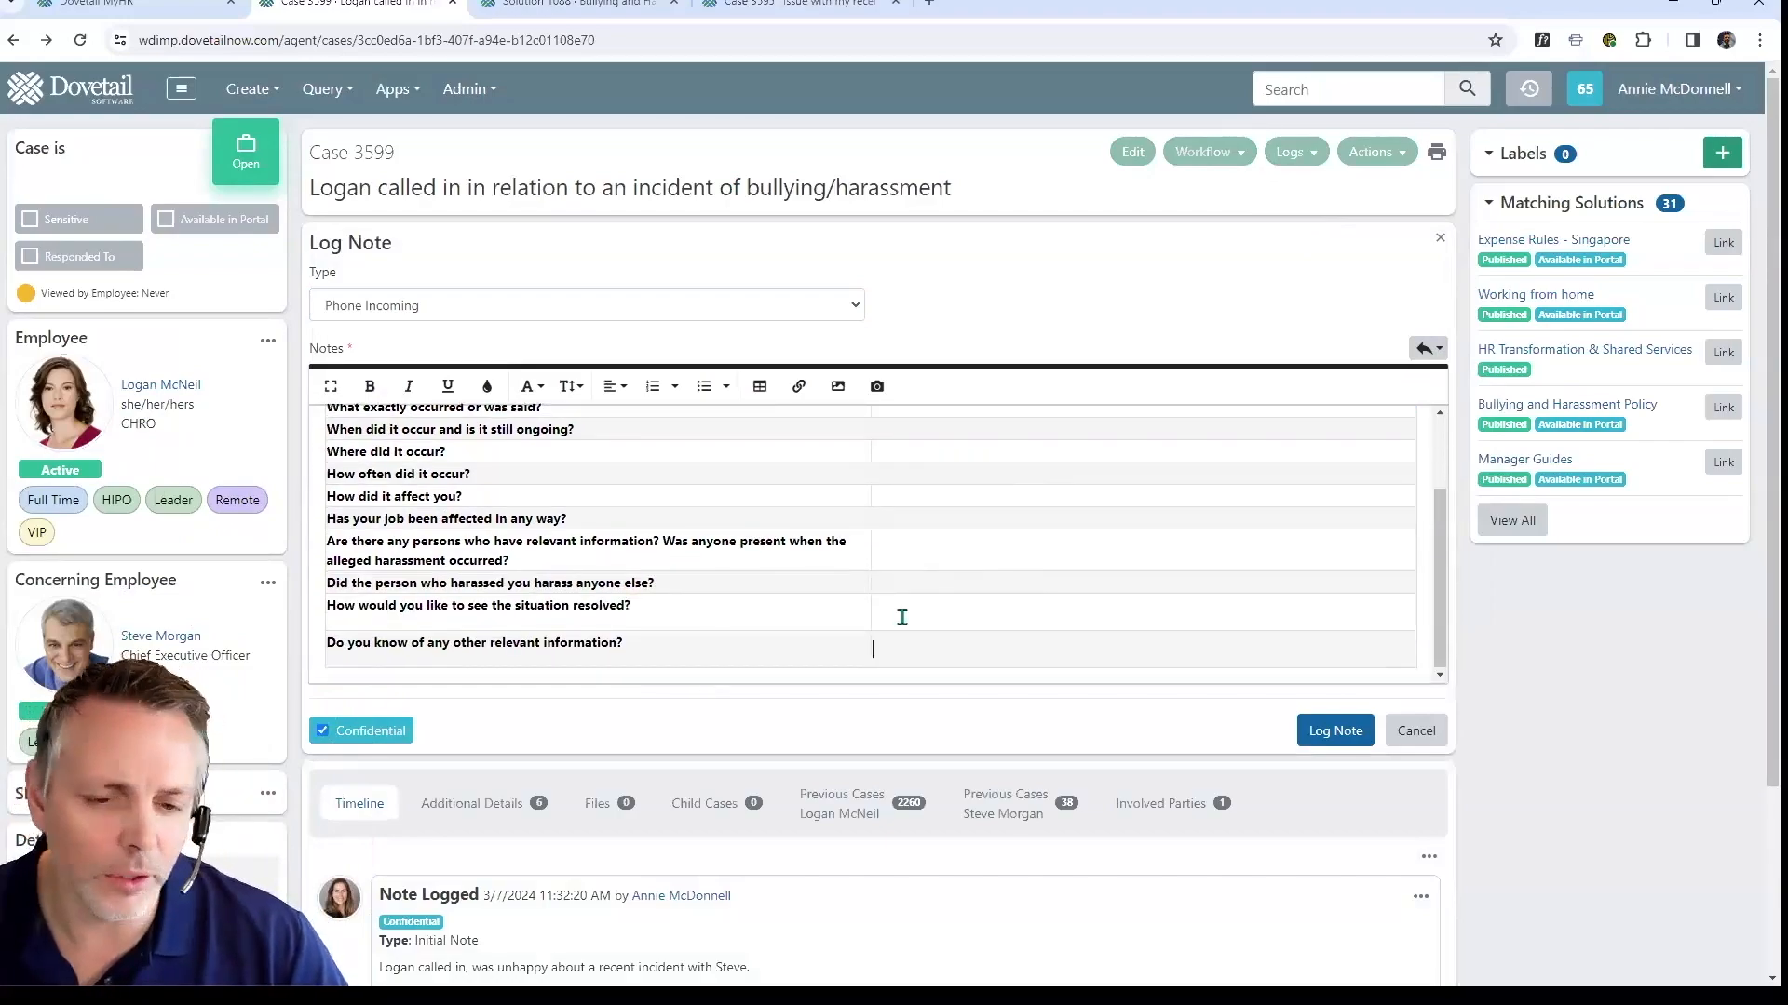
{"action": "scroll", "coordinate": [902, 617], "scroll_direction": "up", "scroll_amount": 3}
{"action": "left_click", "coordinate": [1341, 732]}
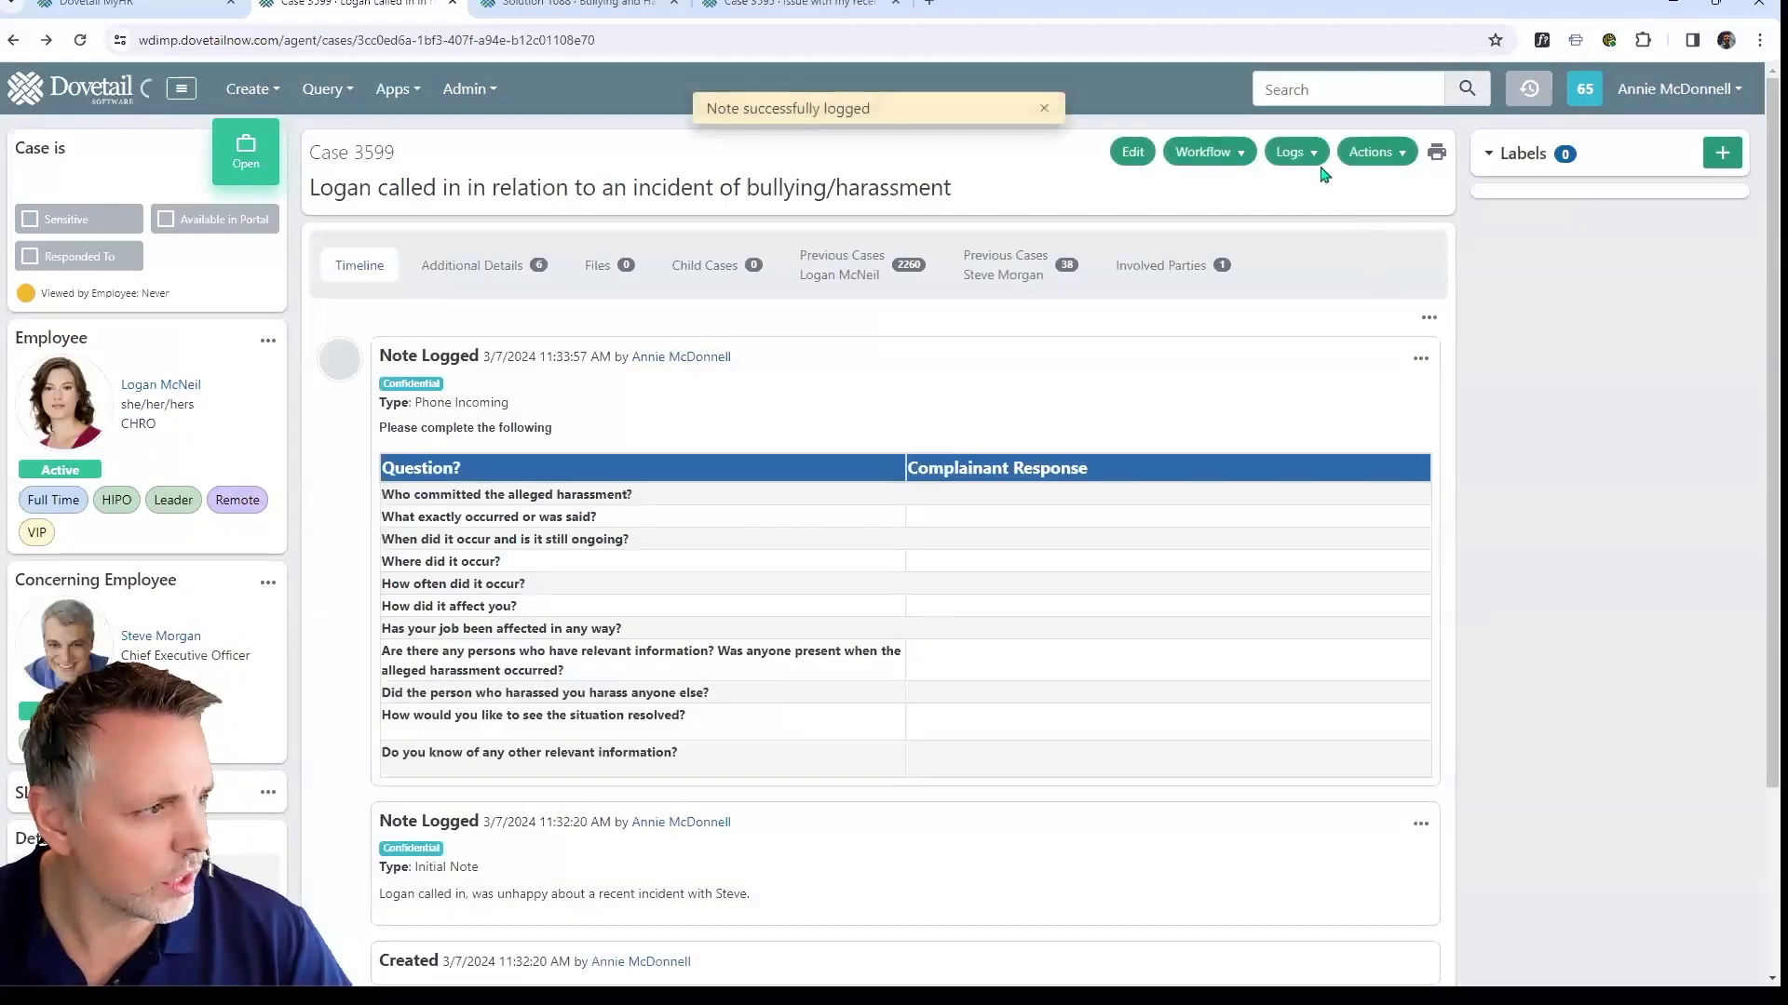
Start a confidential email log on the case and insert the template with the alleged harasser response questions.
{"action": "left_click", "coordinate": [1308, 157]}
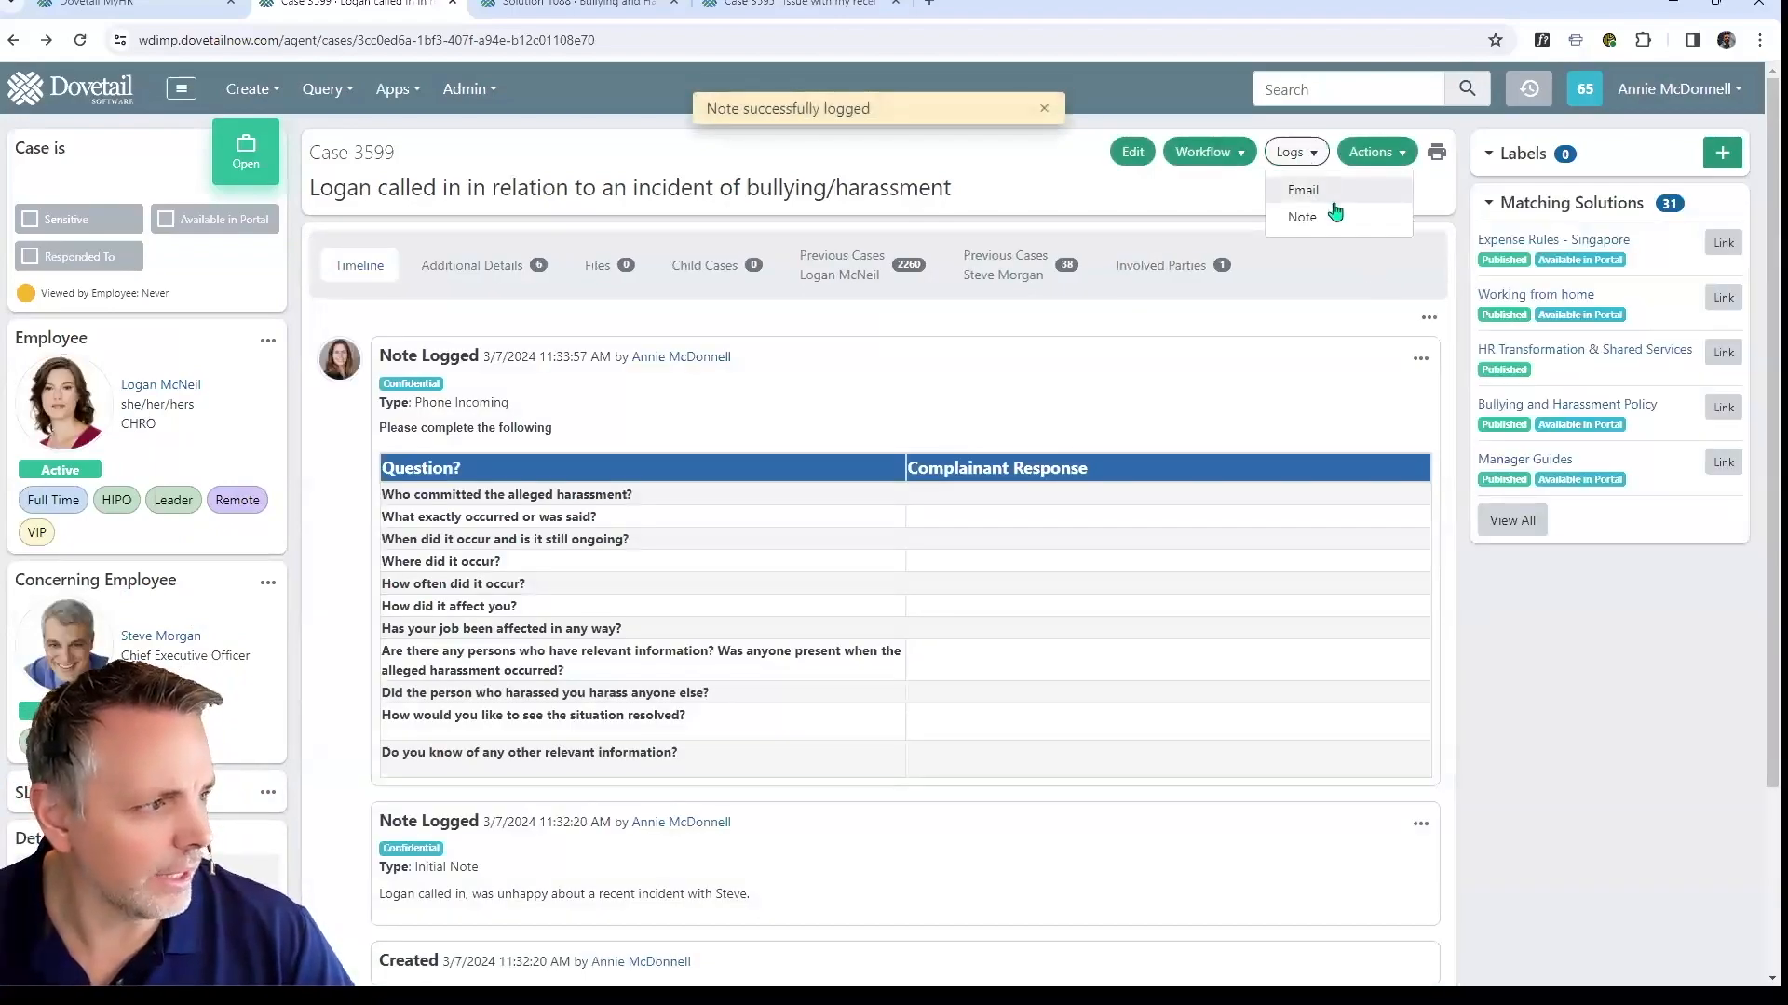
{"action": "left_click", "coordinate": [1304, 190]}
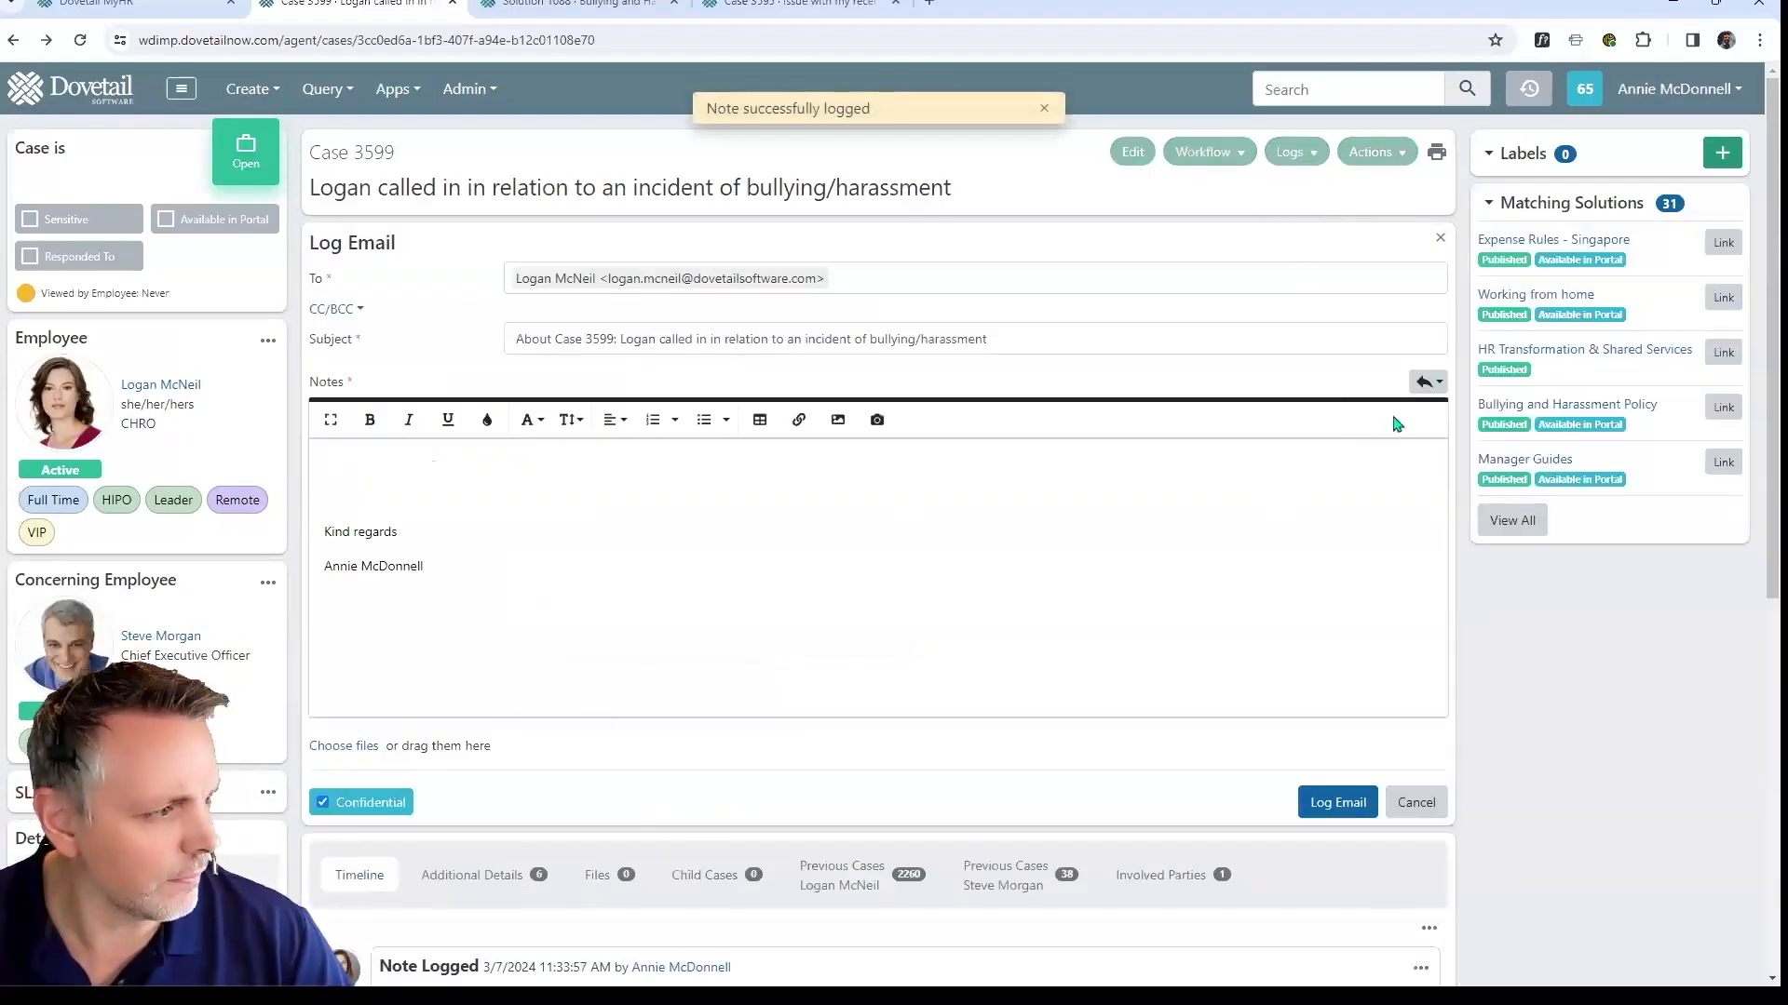
{"action": "left_click", "coordinate": [1428, 382]}
{"action": "scroll", "coordinate": [1345, 521], "scroll_direction": "down", "scroll_amount": 3}
{"action": "scroll", "coordinate": [1337, 547], "scroll_direction": "down", "scroll_amount": 2}
{"action": "left_click", "coordinate": [1248, 518]}
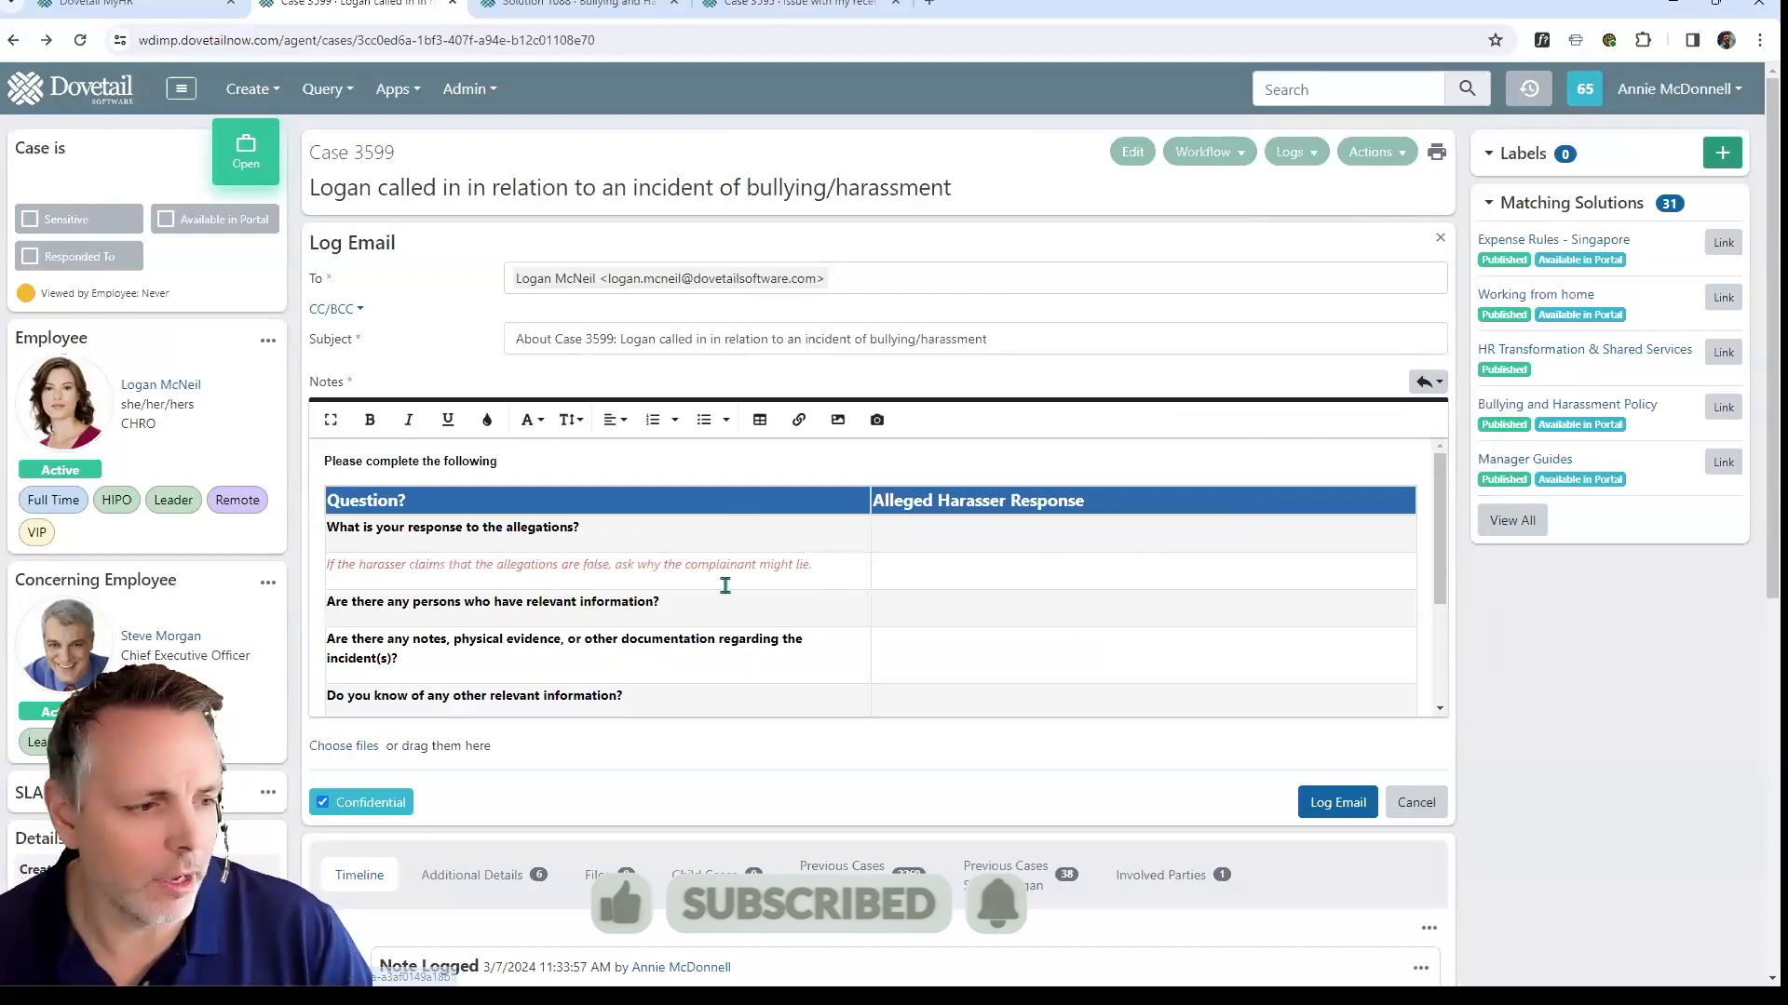
{"action": "left_click", "coordinate": [875, 532]}
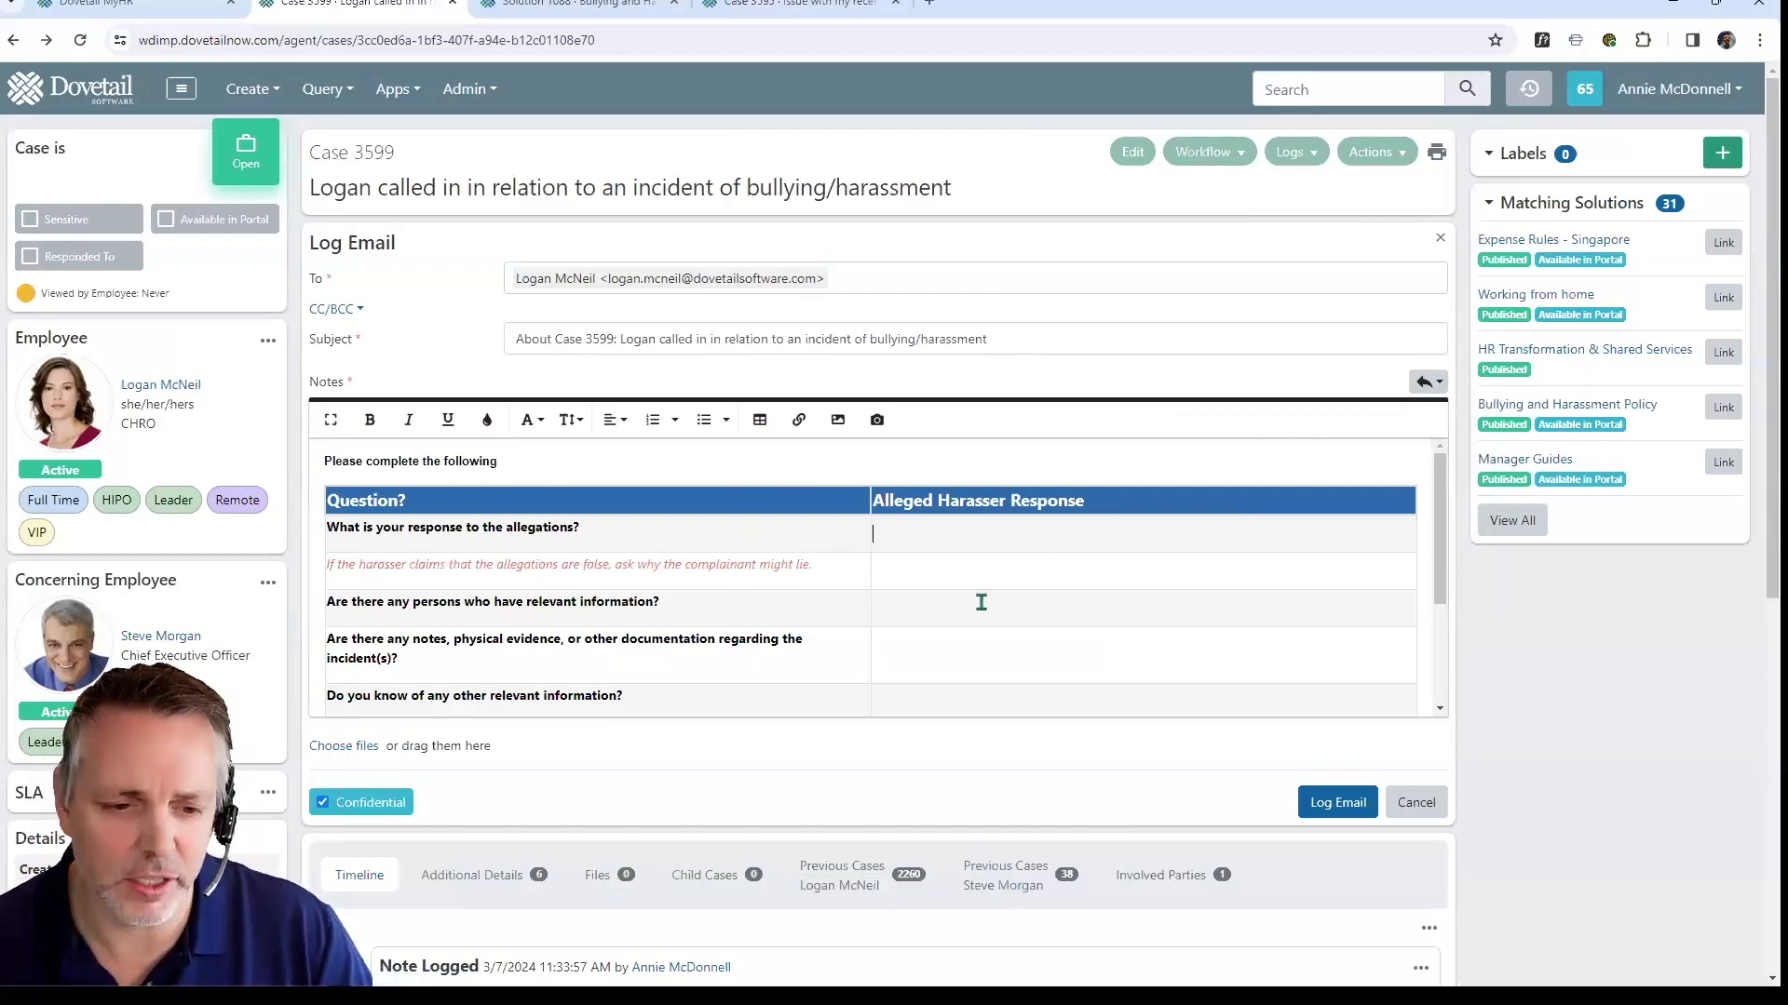